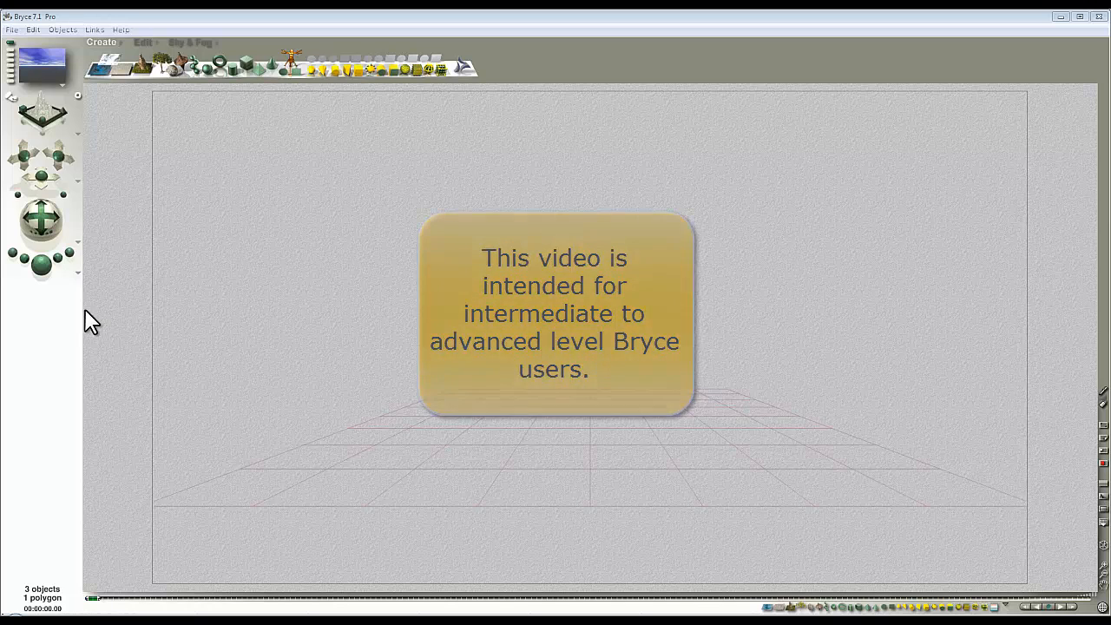
Step: Render the empty default scene with Ctrl+R to preview its cloudy blue sky over grey ground
{"action": "key", "text": "ctrl+r"}
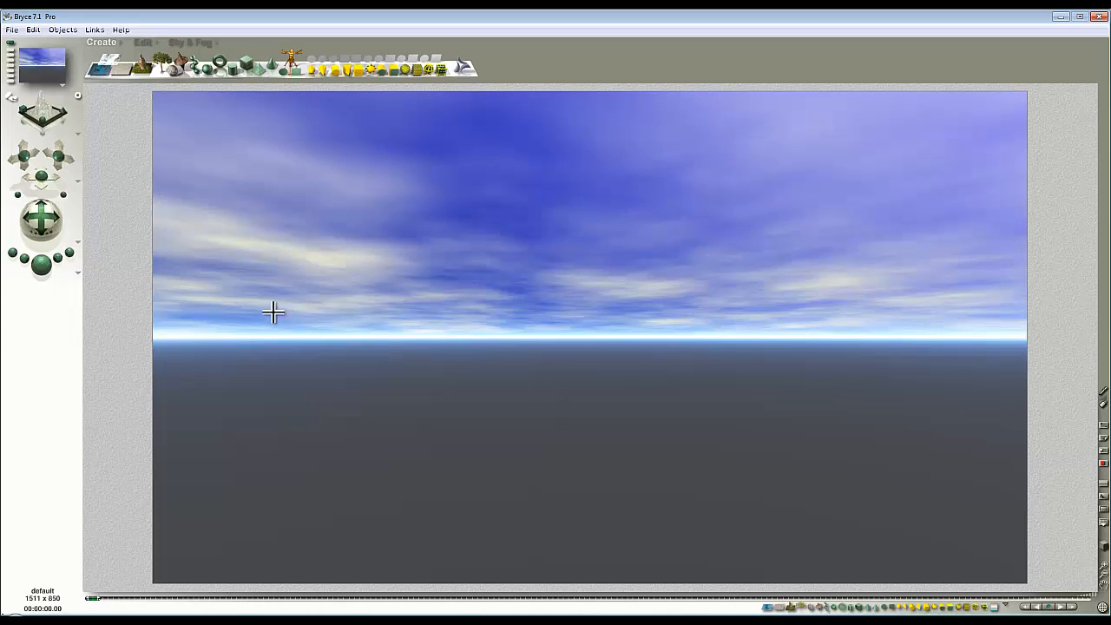
Step: Add a terrain and edit it at 1024 grid resolution with a Solid canvas display
{"action": "left_click", "coordinate": [140, 67]}
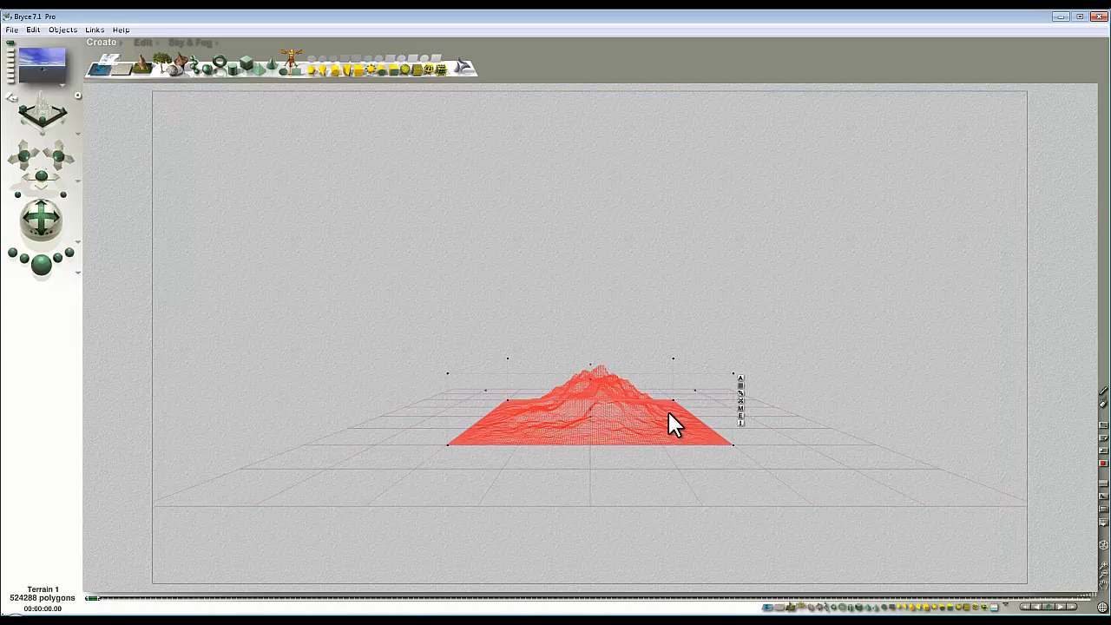
{"action": "left_click", "coordinate": [741, 417]}
{"action": "left_click", "coordinate": [245, 226]}
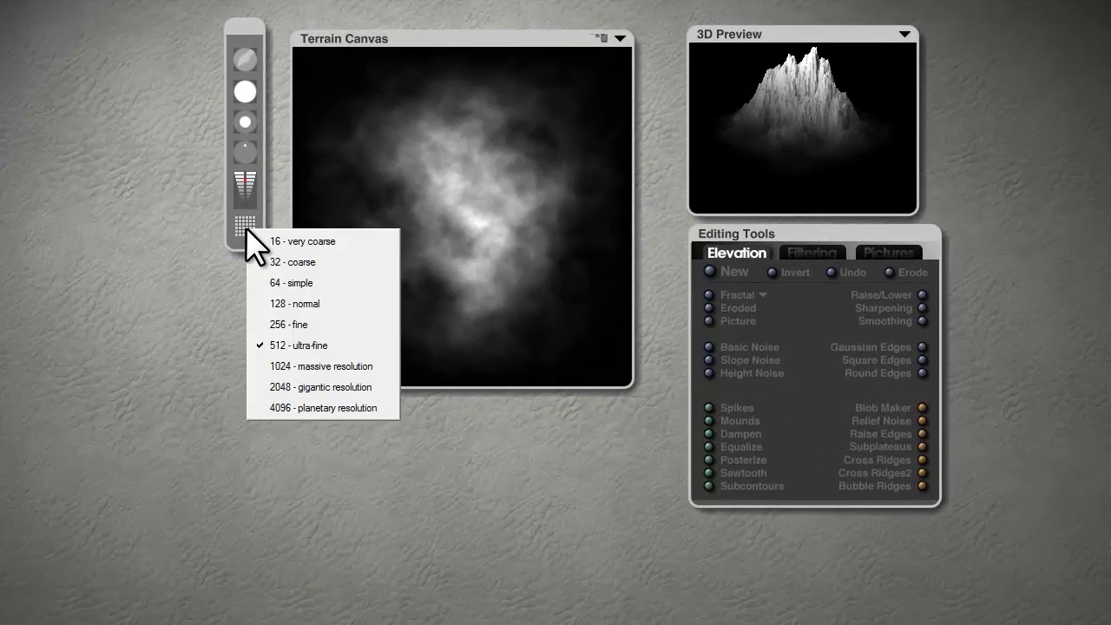
{"action": "left_click", "coordinate": [304, 367]}
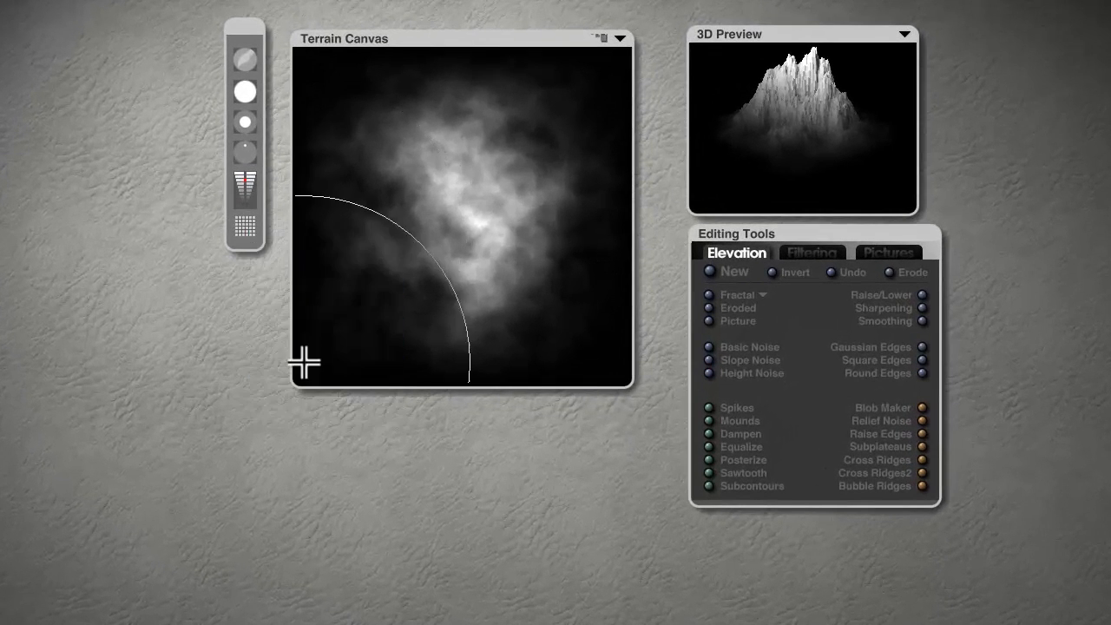
{"action": "left_click", "coordinate": [620, 38]}
{"action": "left_click", "coordinate": [656, 107]}
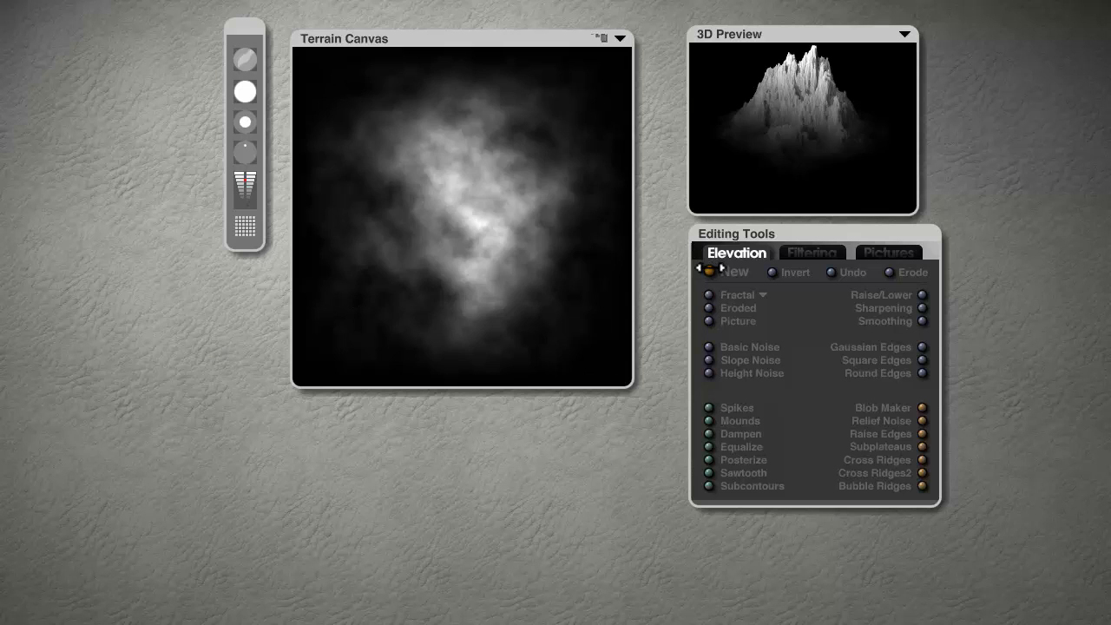
Step: Clear and invert the terrain, then lower it to a flat mid-grey block
{"action": "left_click", "coordinate": [711, 271]}
{"action": "left_click", "coordinate": [772, 272]}
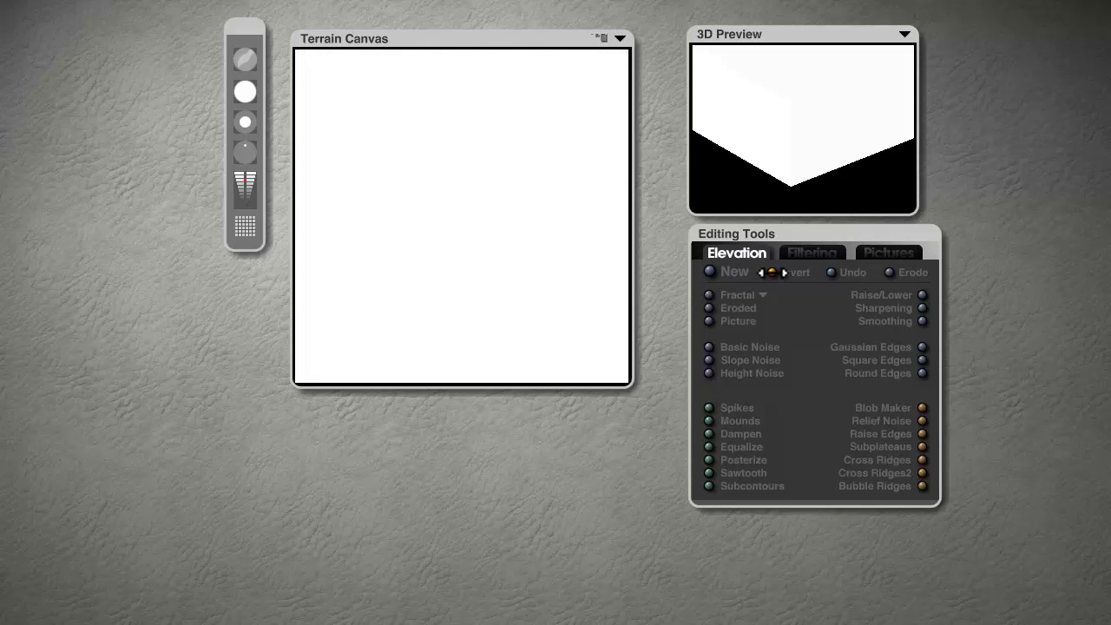
{"action": "left_click", "coordinate": [921, 296]}
{"action": "left_click_drag", "start_coordinate": [921, 296], "coordinate": [793, 109]}
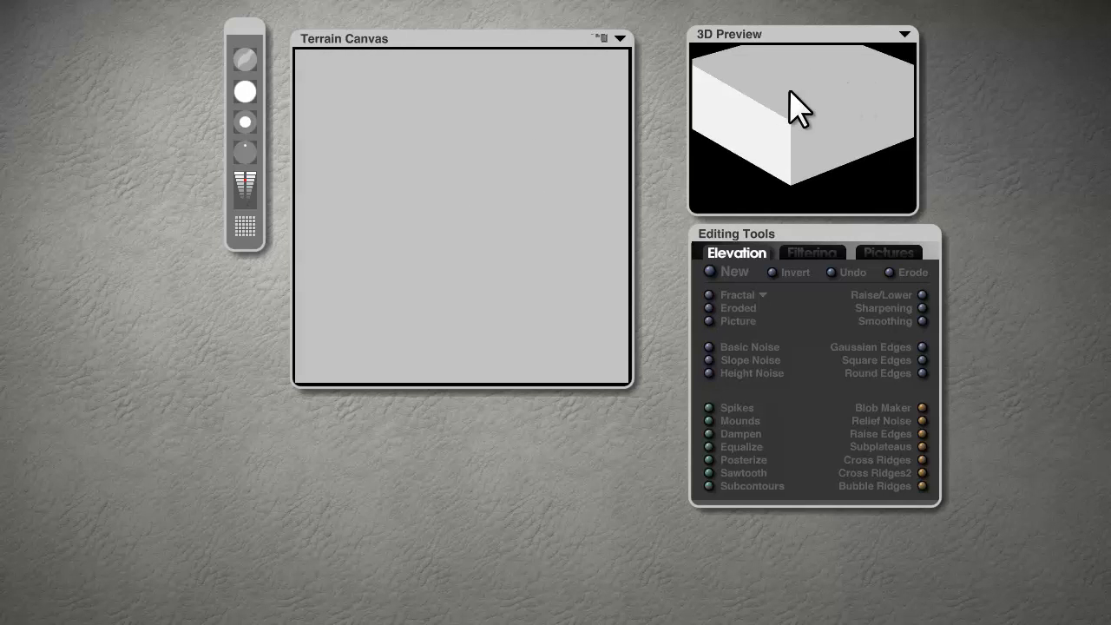
Step: Stamp the Random Patches brush at a large size across the terrain canvas
{"action": "left_click", "coordinate": [245, 59]}
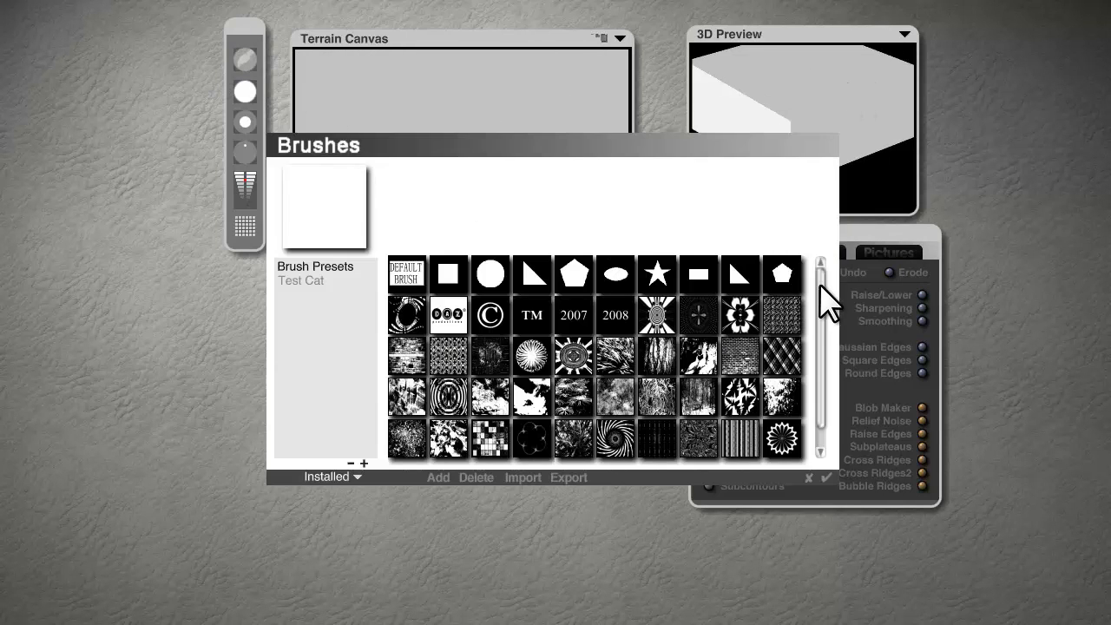
{"action": "left_click_drag", "start_coordinate": [821, 300], "coordinate": [822, 355]}
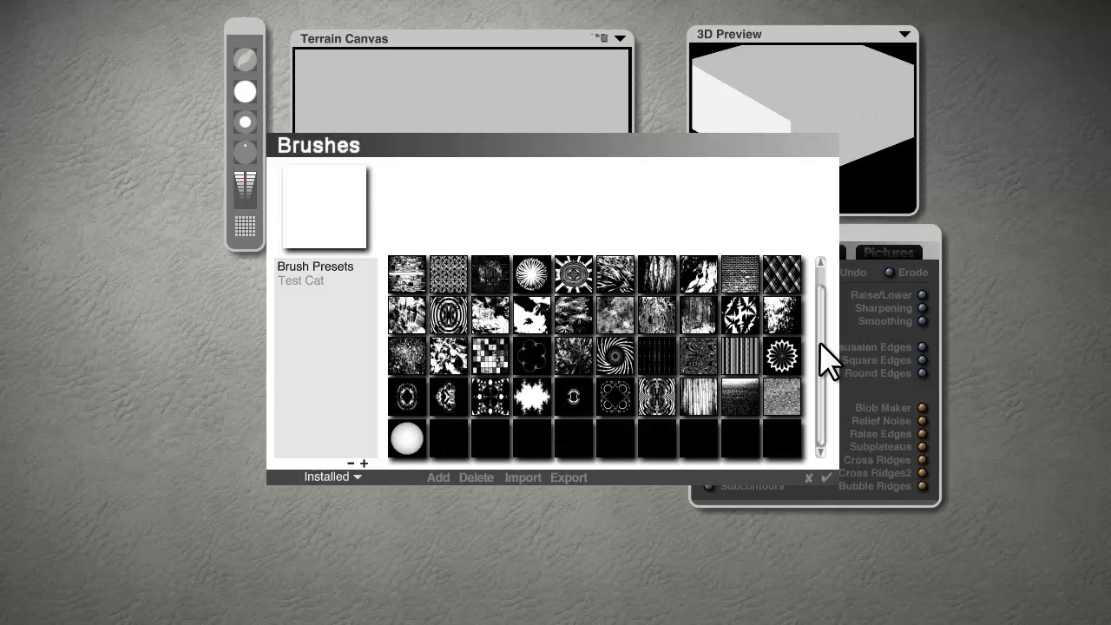
{"action": "left_click", "coordinate": [491, 369]}
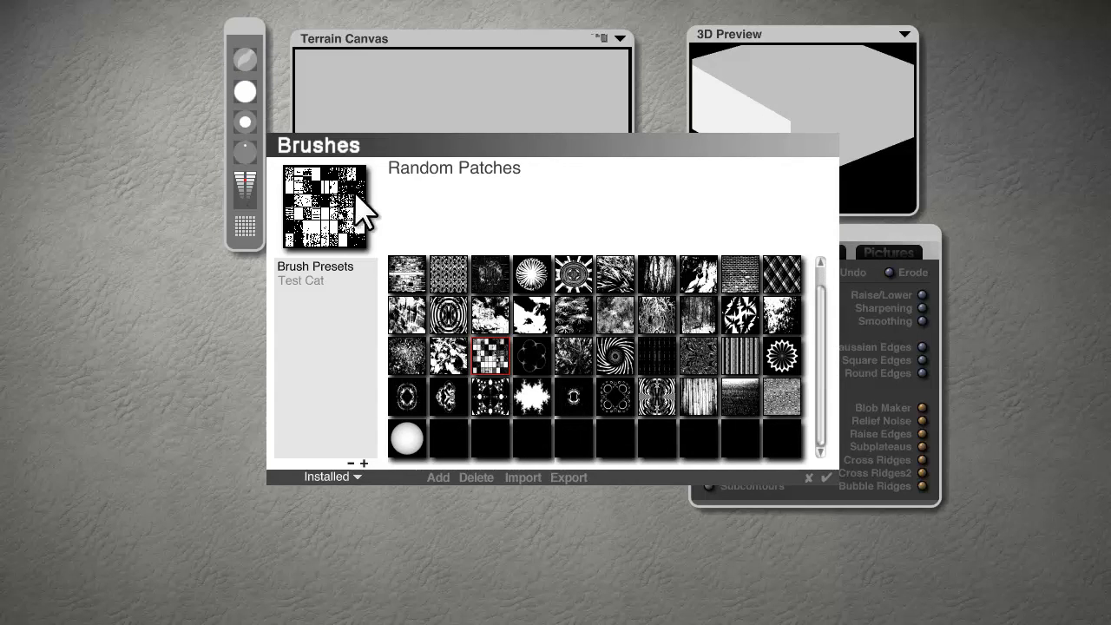
{"action": "left_click", "coordinate": [828, 478]}
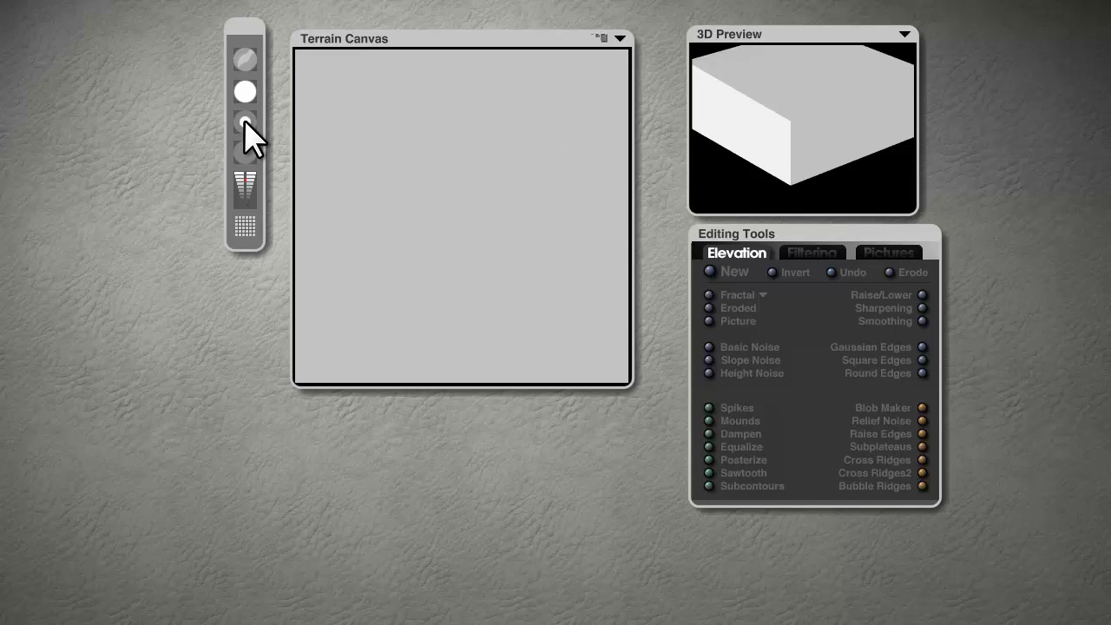
{"action": "left_click_drag", "start_coordinate": [241, 95], "coordinate": [245, 96]}
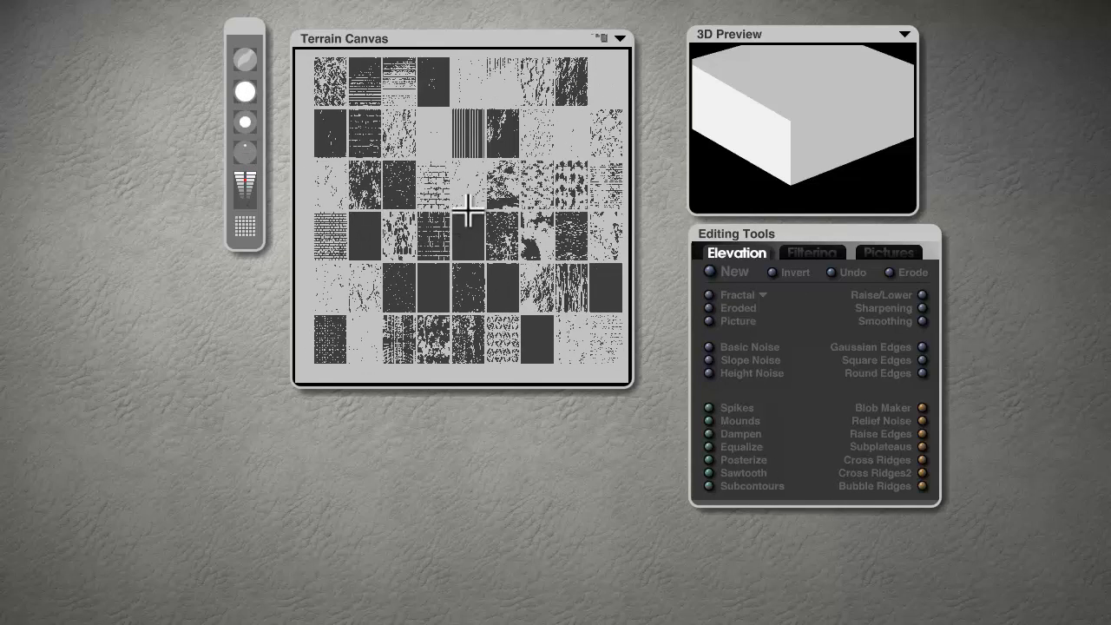
{"action": "left_click", "coordinate": [243, 177]}
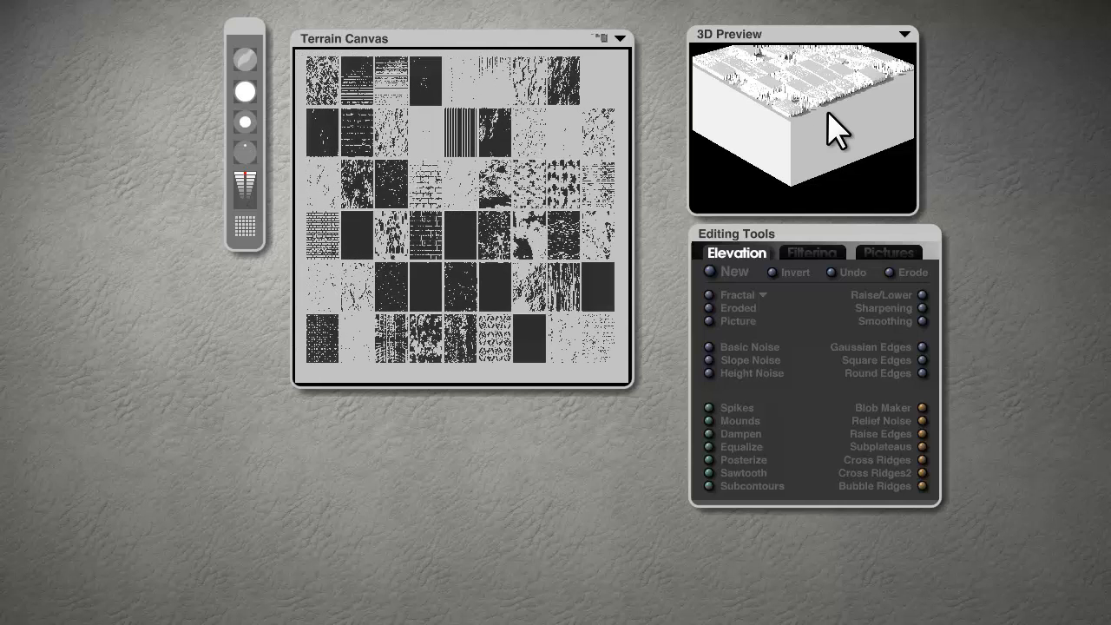
{"action": "left_click_drag", "start_coordinate": [828, 104], "coordinate": [794, 184]}
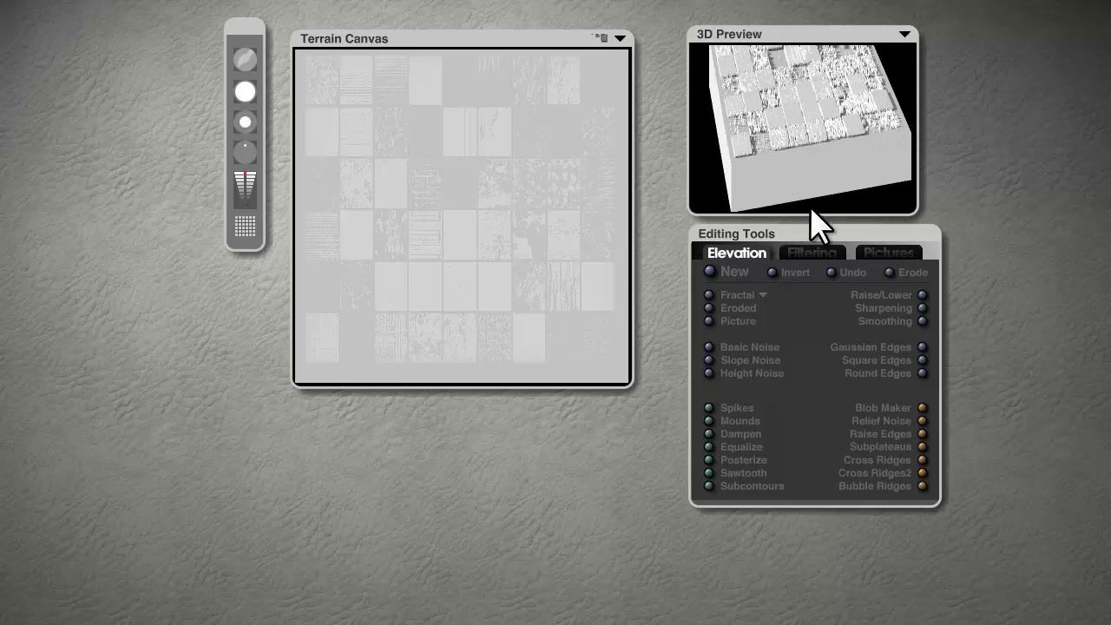
Step: Switch to the Default Brush, apply Square Edges to form a pyramid, and close the Terrain Editor
{"action": "left_click", "coordinate": [244, 56]}
{"action": "scroll", "coordinate": [826, 426], "scroll_direction": "up", "scroll_amount": 2}
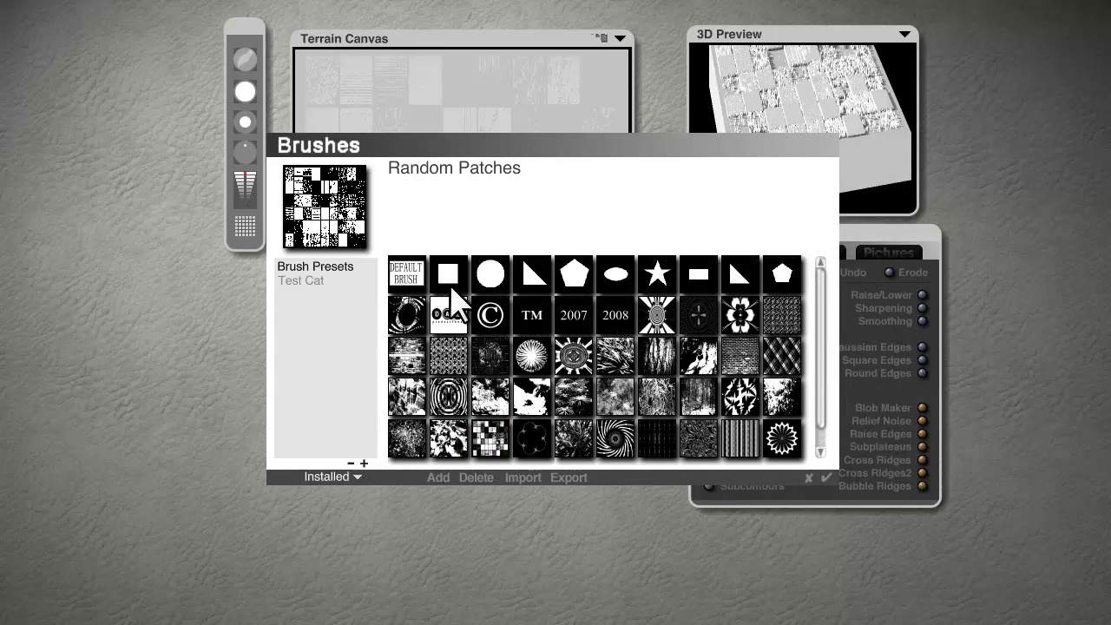
{"action": "left_click", "coordinate": [407, 274]}
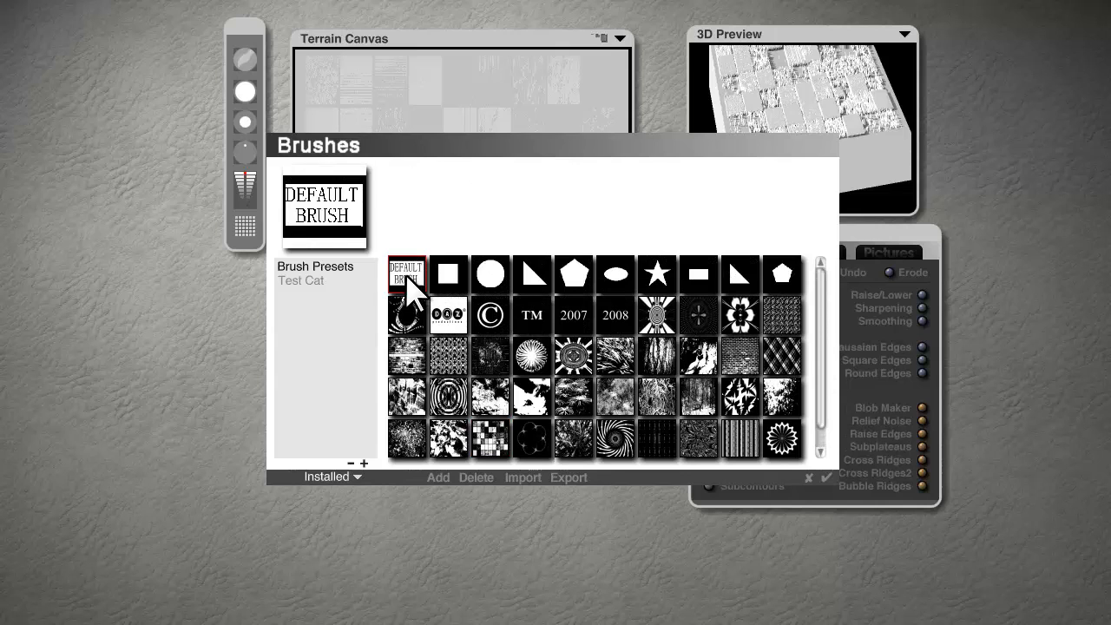
{"action": "left_click", "coordinate": [825, 476]}
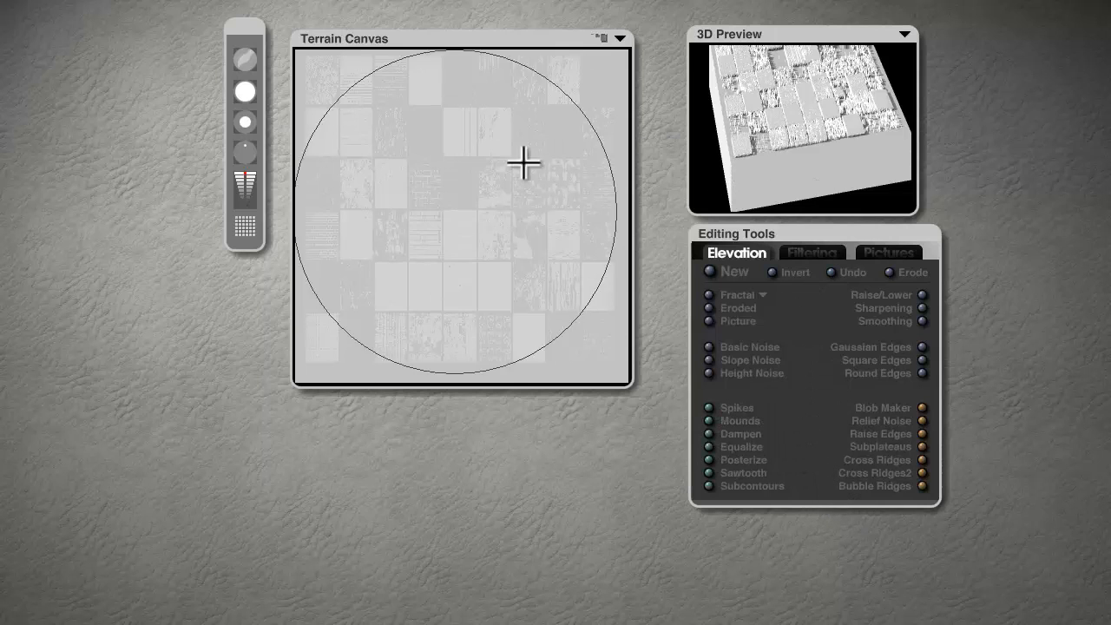
{"action": "left_click", "coordinate": [923, 360]}
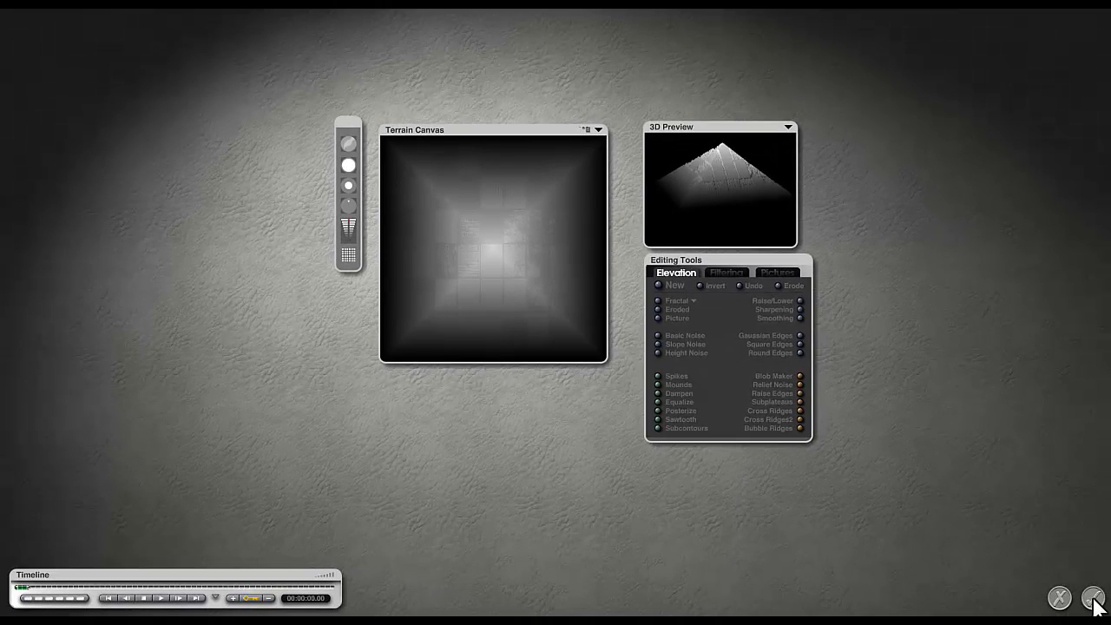
{"action": "left_click", "coordinate": [1093, 598]}
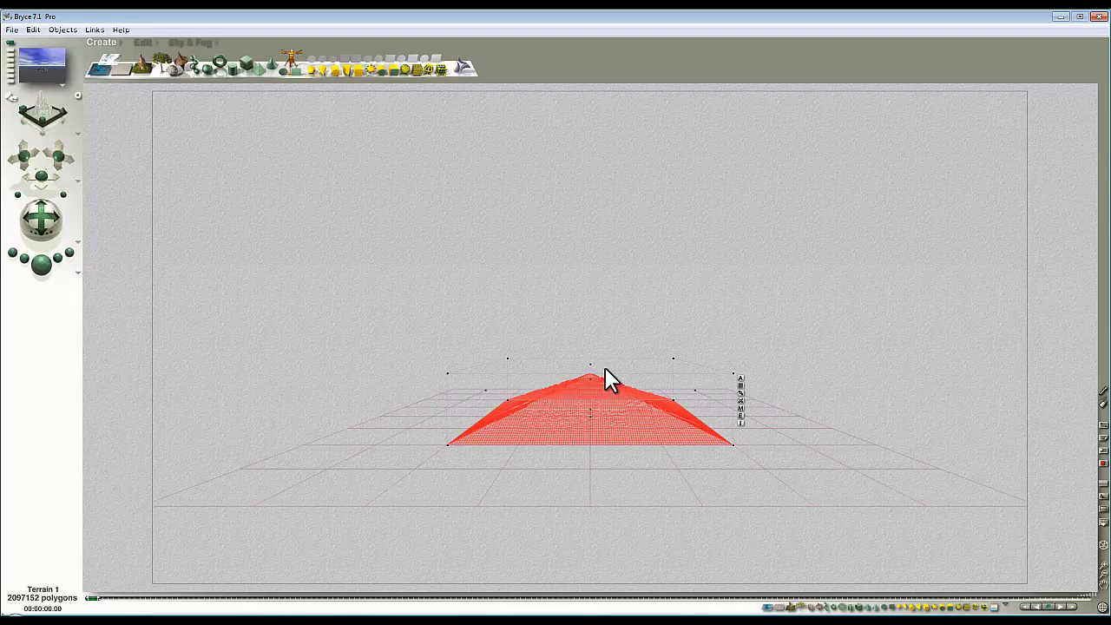
Step: Stretch the terrain into a tall pyramid and rotate it about its vertical axis, checking with renders
{"action": "left_click_drag", "start_coordinate": [591, 366], "coordinate": [679, 342]}
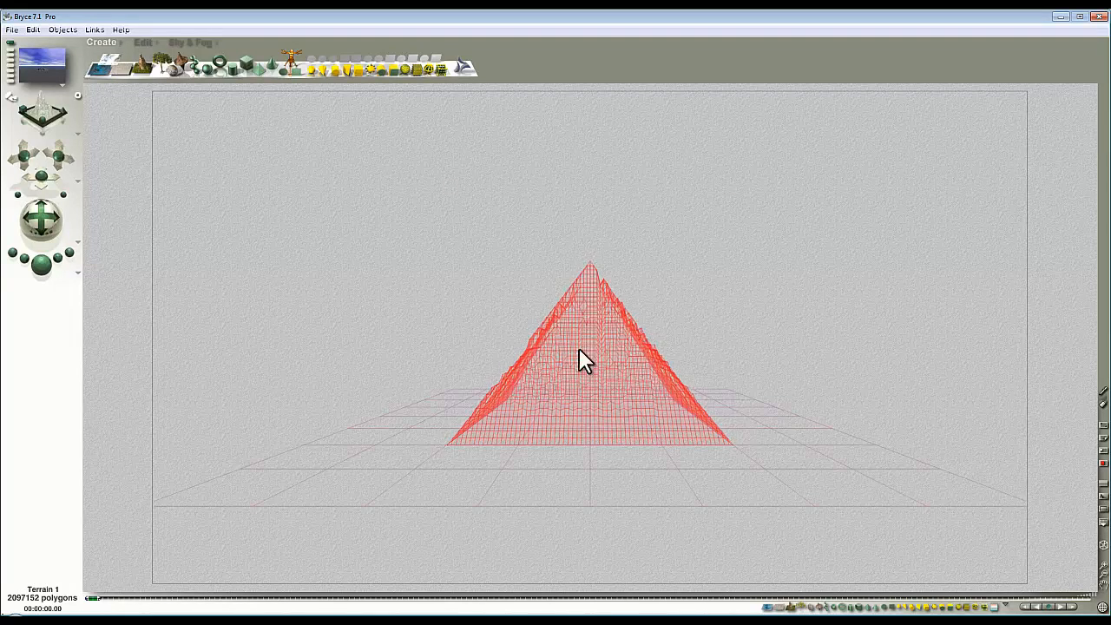
{"action": "left_click", "coordinate": [59, 272]}
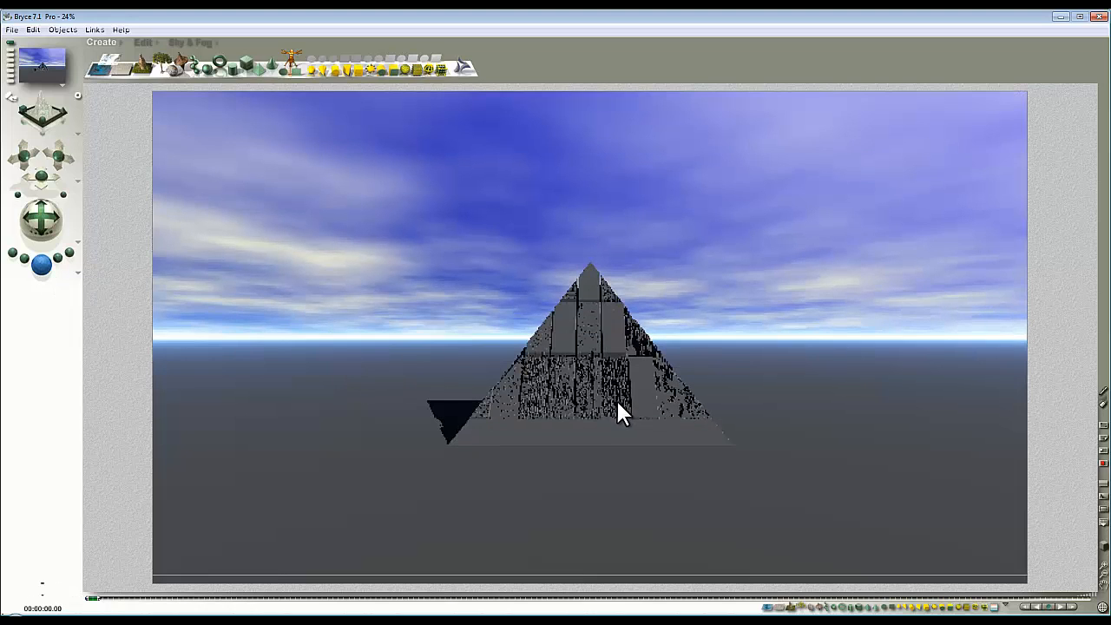
{"action": "left_click", "coordinate": [359, 186]}
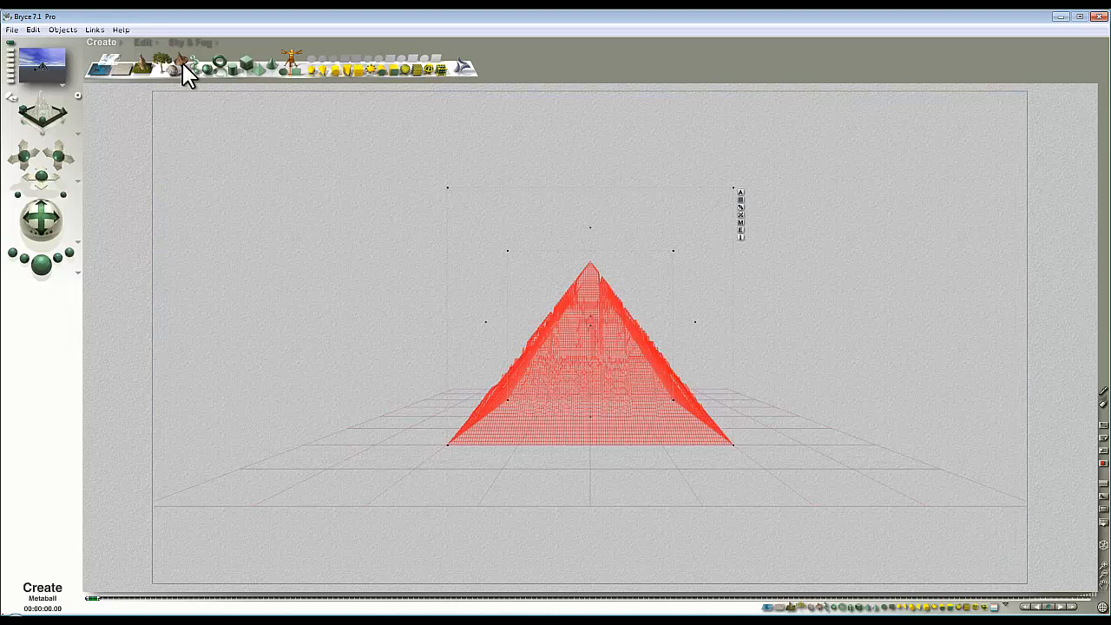
{"action": "left_click", "coordinate": [139, 43]}
{"action": "left_click_drag", "start_coordinate": [185, 86], "coordinate": [54, 269]}
{"action": "left_click", "coordinate": [51, 262]}
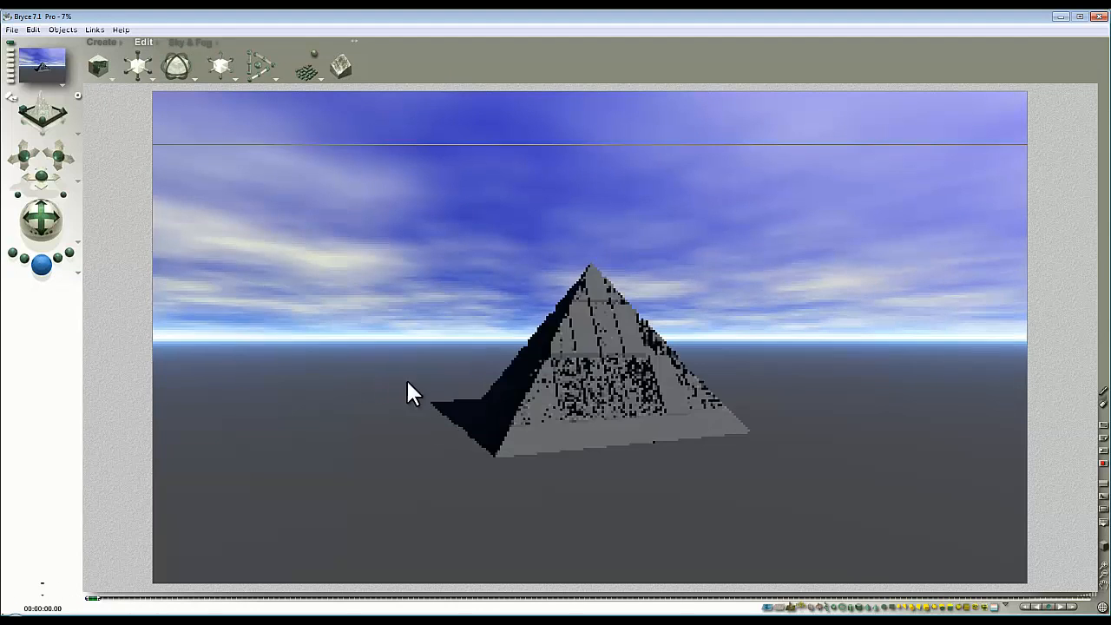
{"action": "left_click_drag", "start_coordinate": [728, 426], "coordinate": [669, 350]}
{"action": "key", "text": "Escape"}
Step: From the top view, move the pyramid farther away and right, then scale it up greatly
{"action": "key", "text": "2"}
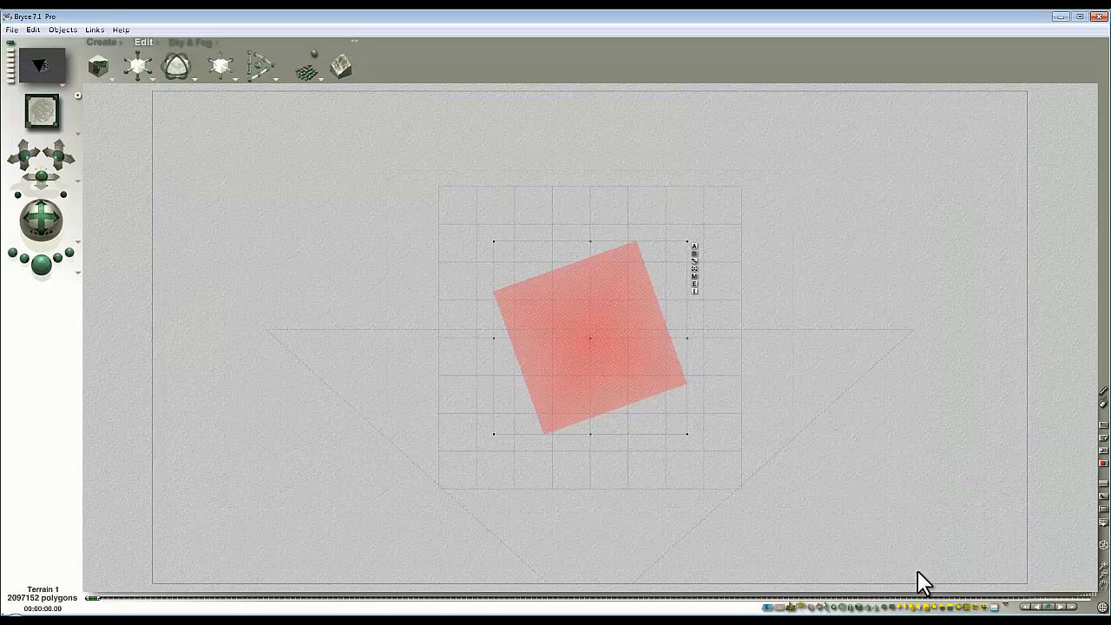
{"action": "left_click", "coordinate": [1104, 580]}
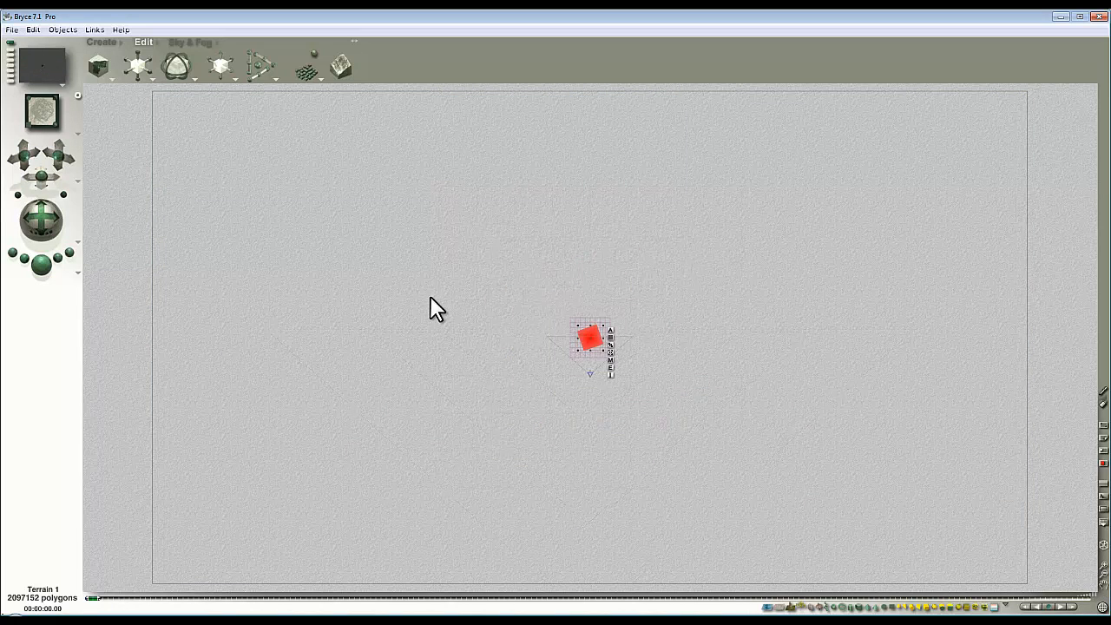
{"action": "left_click_drag", "start_coordinate": [599, 347], "coordinate": [660, 164]}
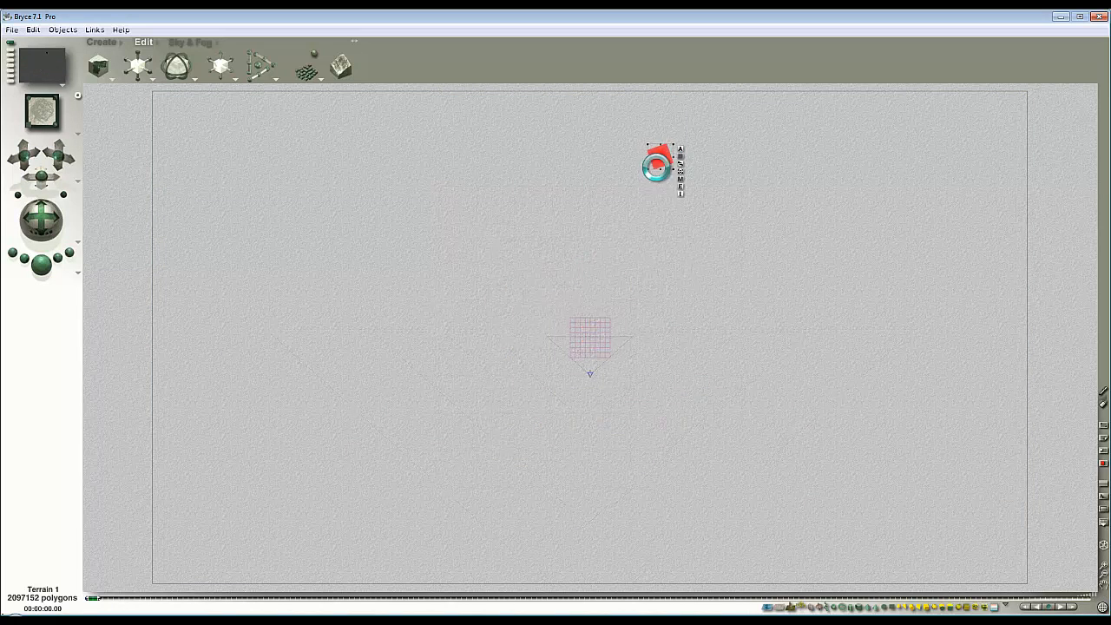
{"action": "key", "text": "1"}
{"action": "left_click_drag", "start_coordinate": [137, 65], "coordinate": [927, 352]}
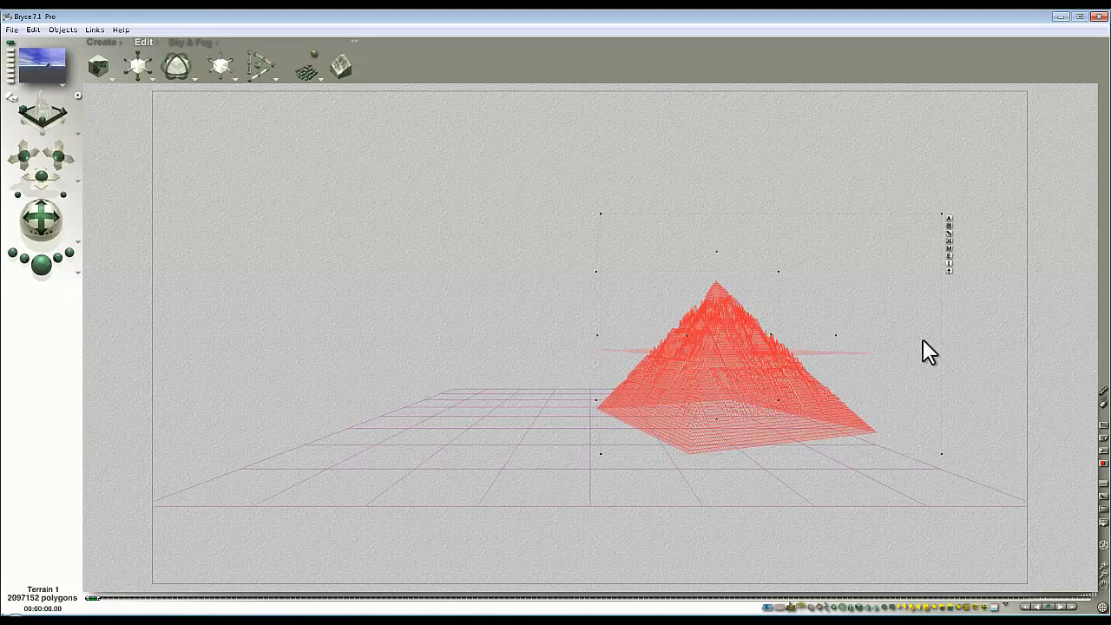
{"action": "left_click", "coordinate": [40, 265]}
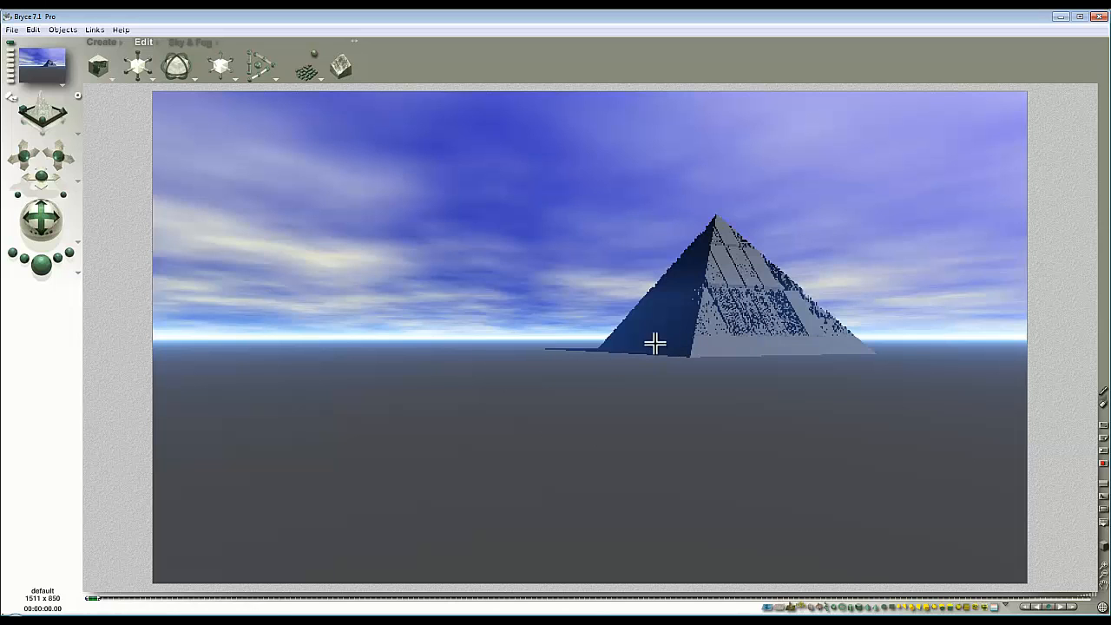
{"action": "left_click", "coordinate": [571, 337]}
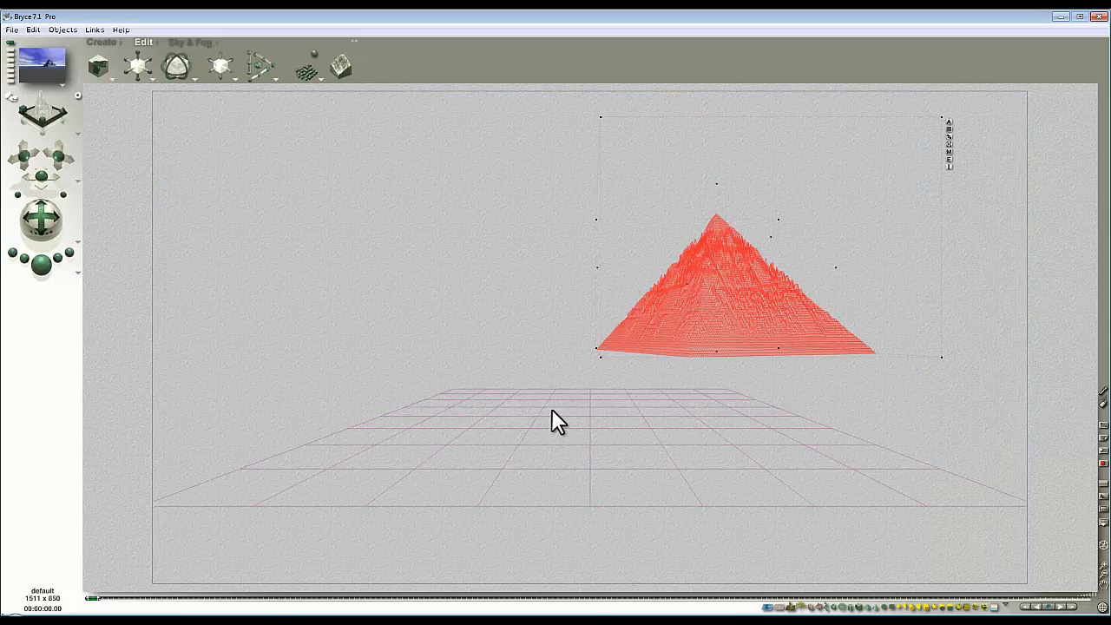
Step: Convert the ground plane into a second terrain and enlarge it greatly
{"action": "left_click_drag", "start_coordinate": [570, 428], "coordinate": [596, 459]}
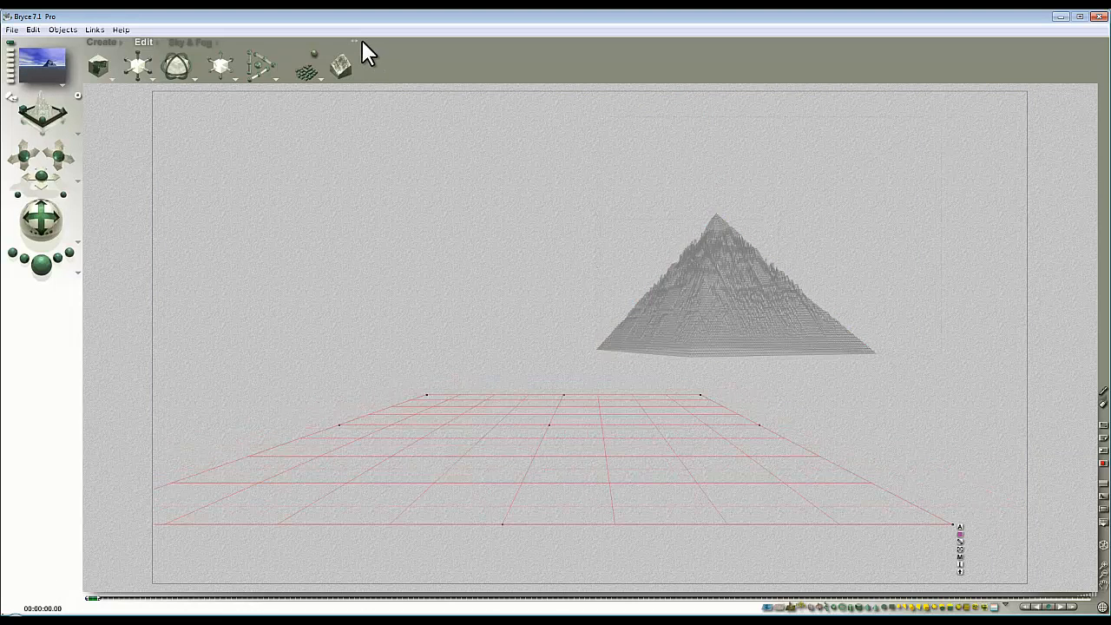
{"action": "mouse_move", "coordinate": [355, 41]}
{"action": "left_click", "coordinate": [220, 41]}
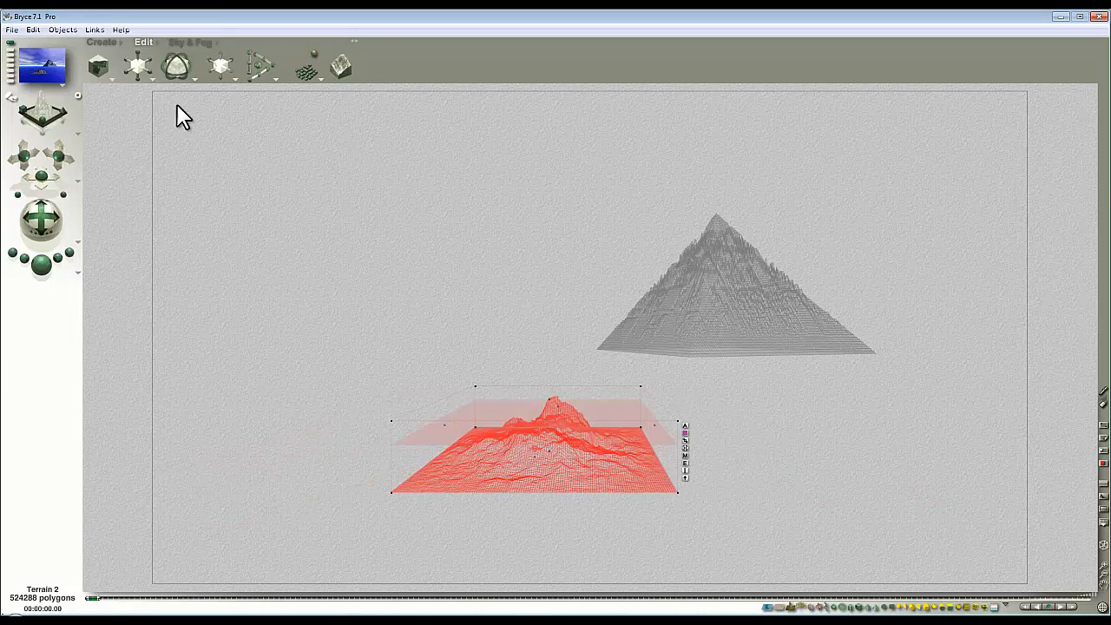
{"action": "left_click_drag", "start_coordinate": [140, 73], "coordinate": [291, 211]}
Step: In top view, center the terrain under the pyramid, rotate it about 45°, and land it
{"action": "key", "text": "2"}
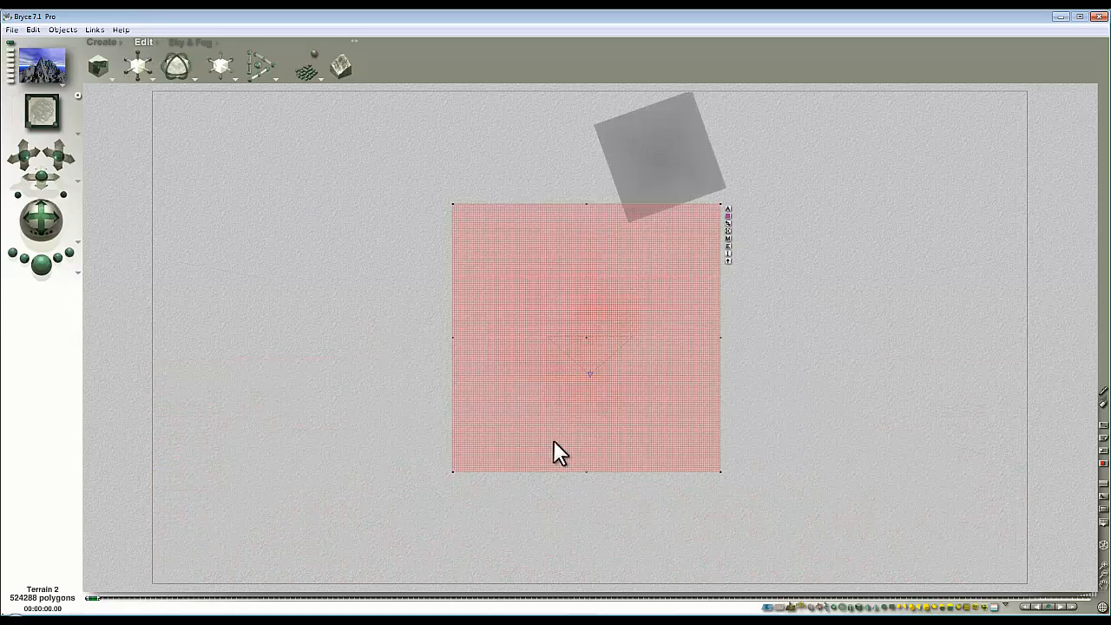
{"action": "left_click", "coordinate": [1105, 575]}
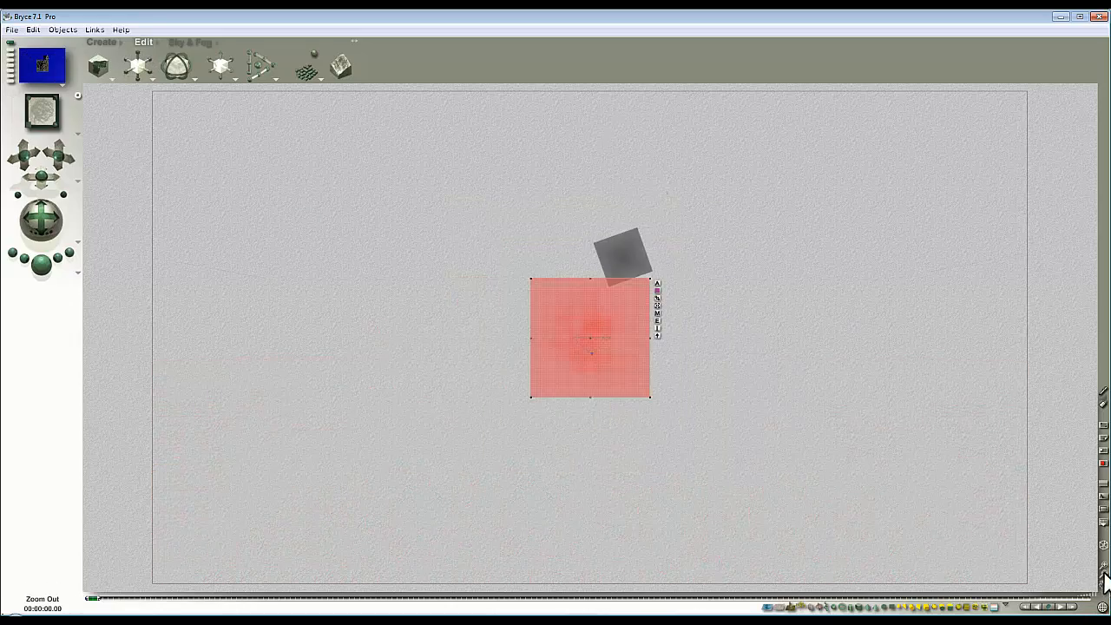
{"action": "left_click_drag", "start_coordinate": [613, 392], "coordinate": [617, 341]}
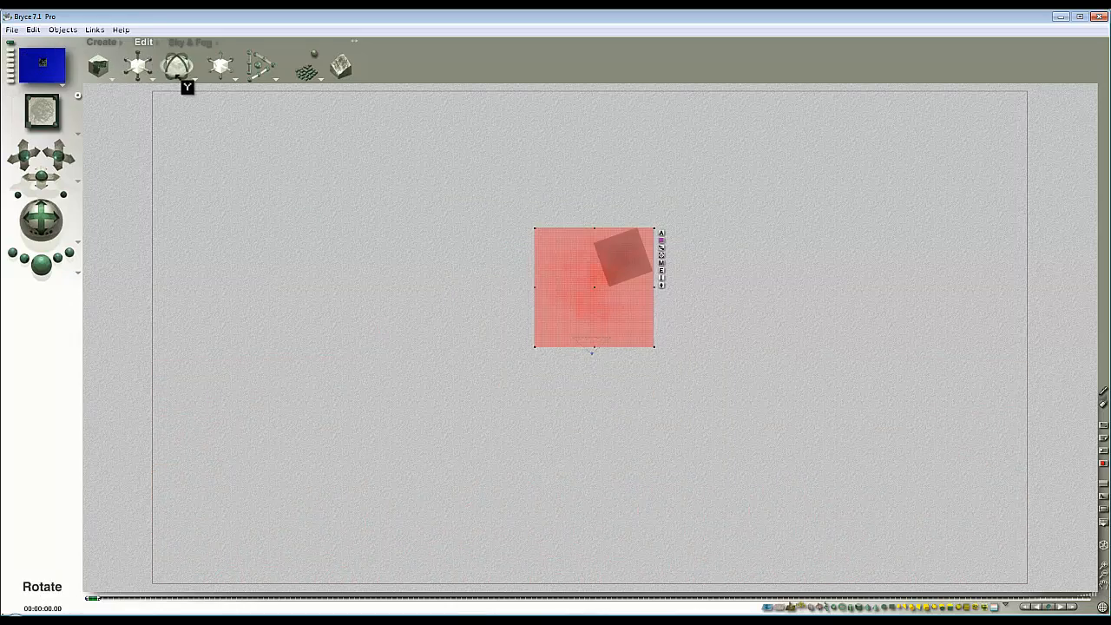
{"action": "left_click_drag", "start_coordinate": [178, 78], "coordinate": [214, 77]}
{"action": "left_click_drag", "start_coordinate": [141, 70], "coordinate": [173, 70]}
{"action": "left_click_drag", "start_coordinate": [607, 360], "coordinate": [619, 336]}
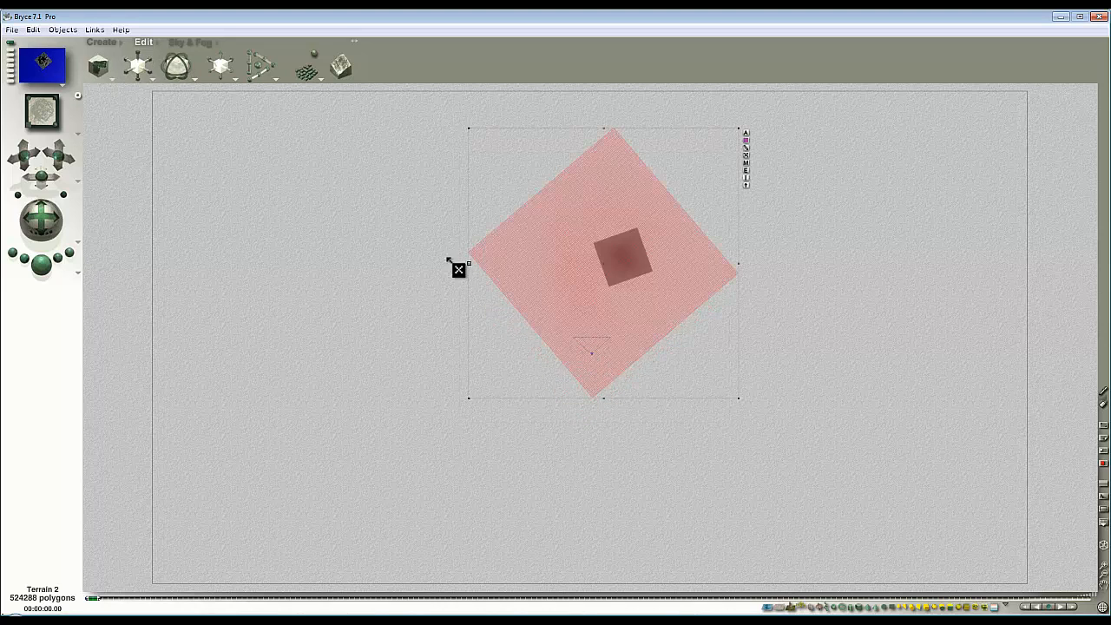
{"action": "left_click_drag", "start_coordinate": [178, 74], "coordinate": [193, 104]}
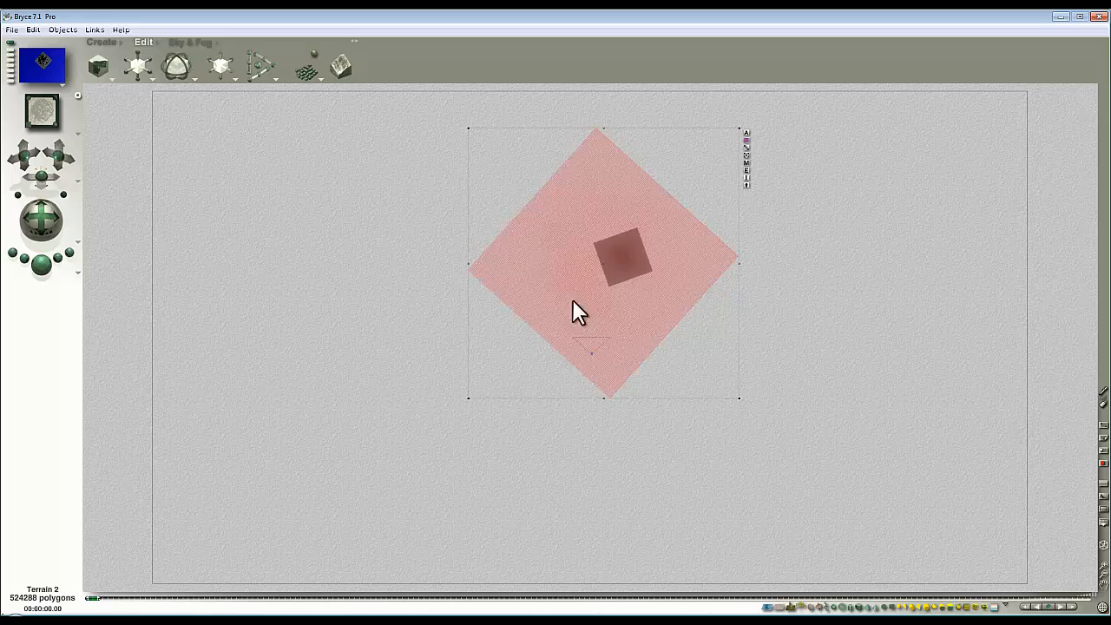
{"action": "left_click_drag", "start_coordinate": [573, 302], "coordinate": [564, 294]}
{"action": "left_click", "coordinate": [735, 175]}
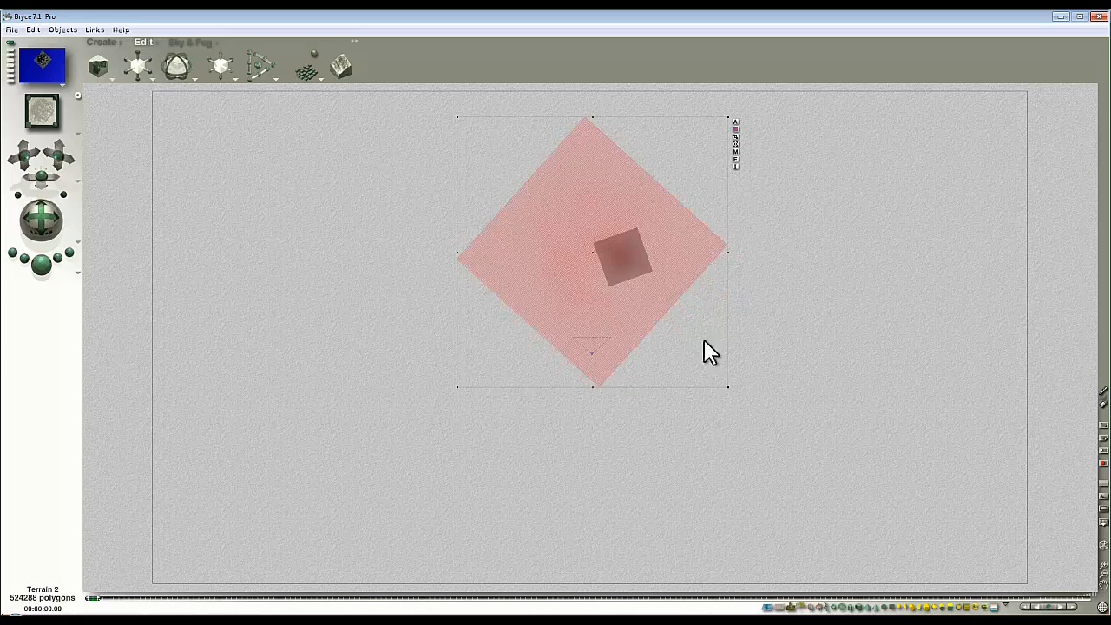
{"action": "key", "text": "Escape"}
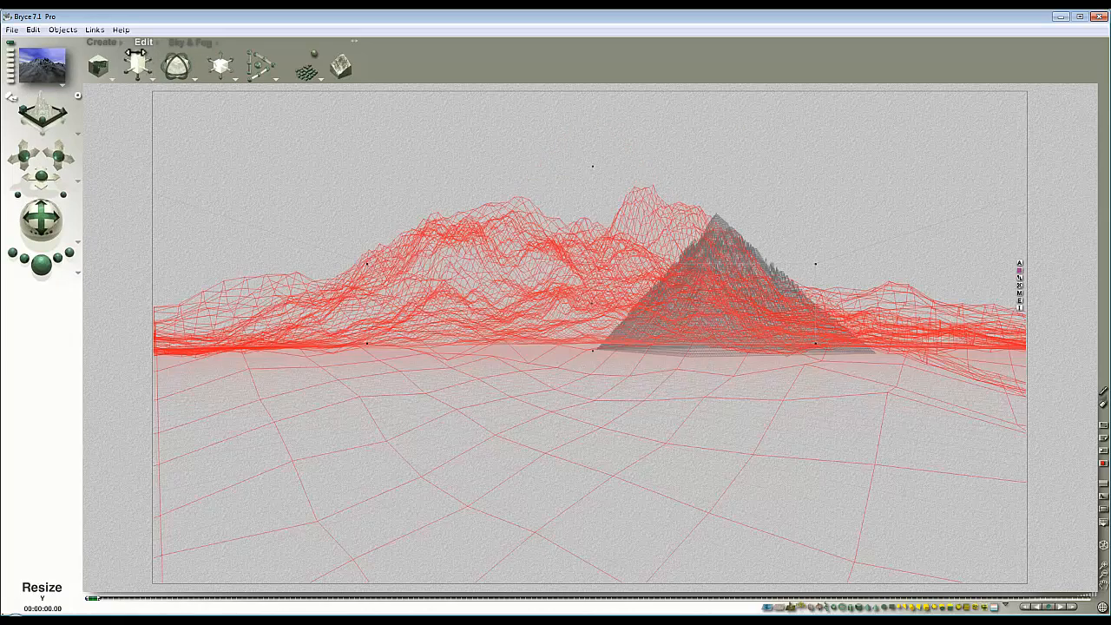
Step: Flatten the ground terrain vertically and render to check the low rolling ground
{"action": "left_click_drag", "start_coordinate": [137, 65], "coordinate": [136, 54]}
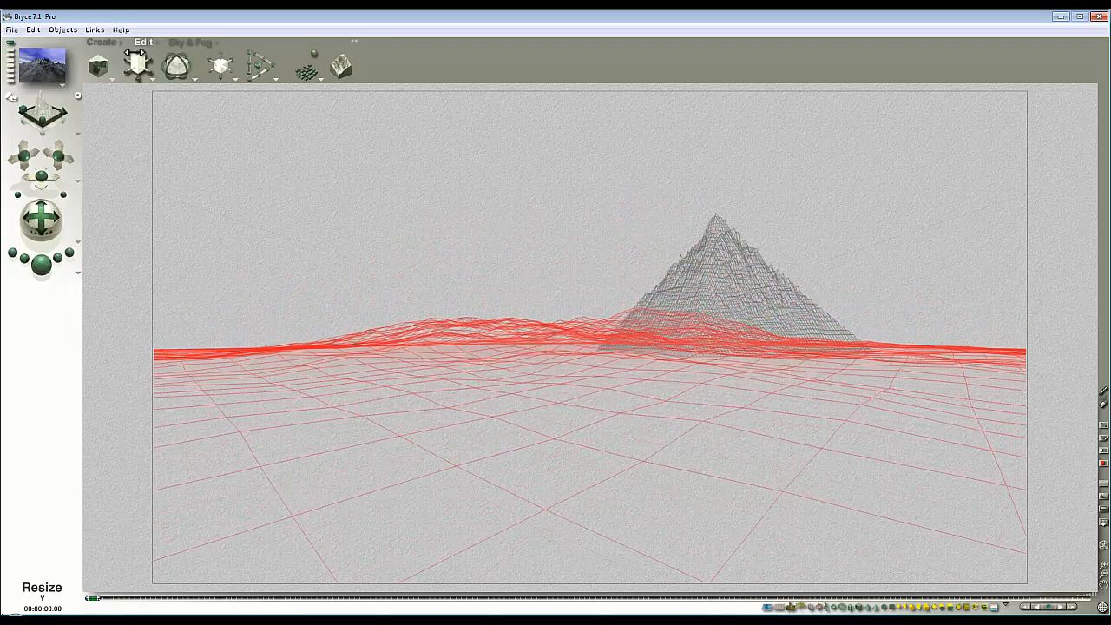
{"action": "left_click", "coordinate": [41, 266]}
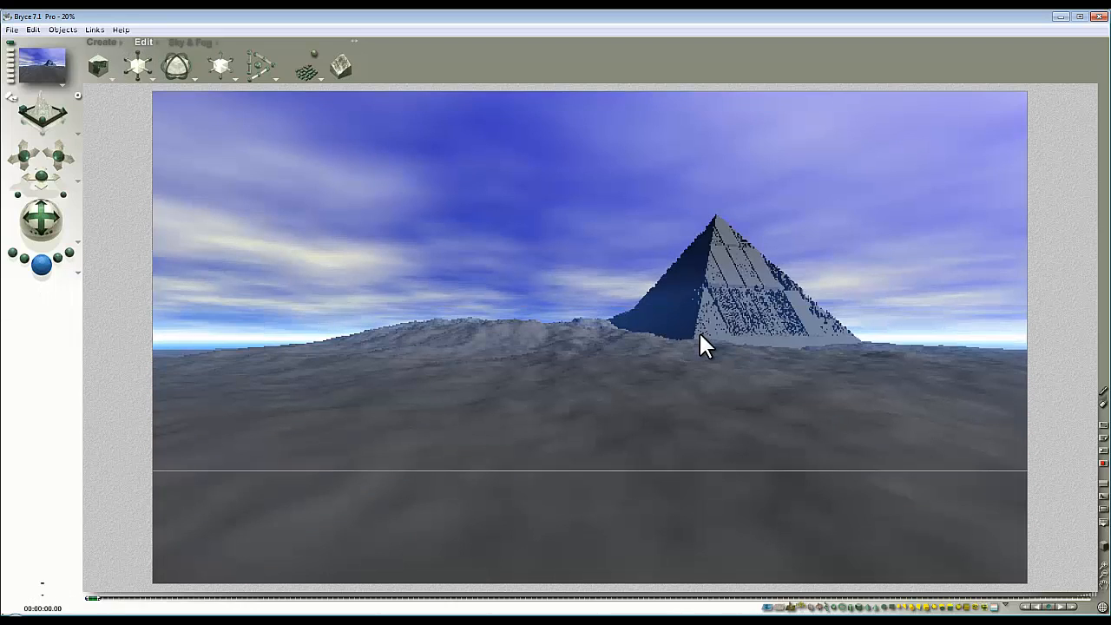
{"action": "left_click", "coordinate": [712, 361]}
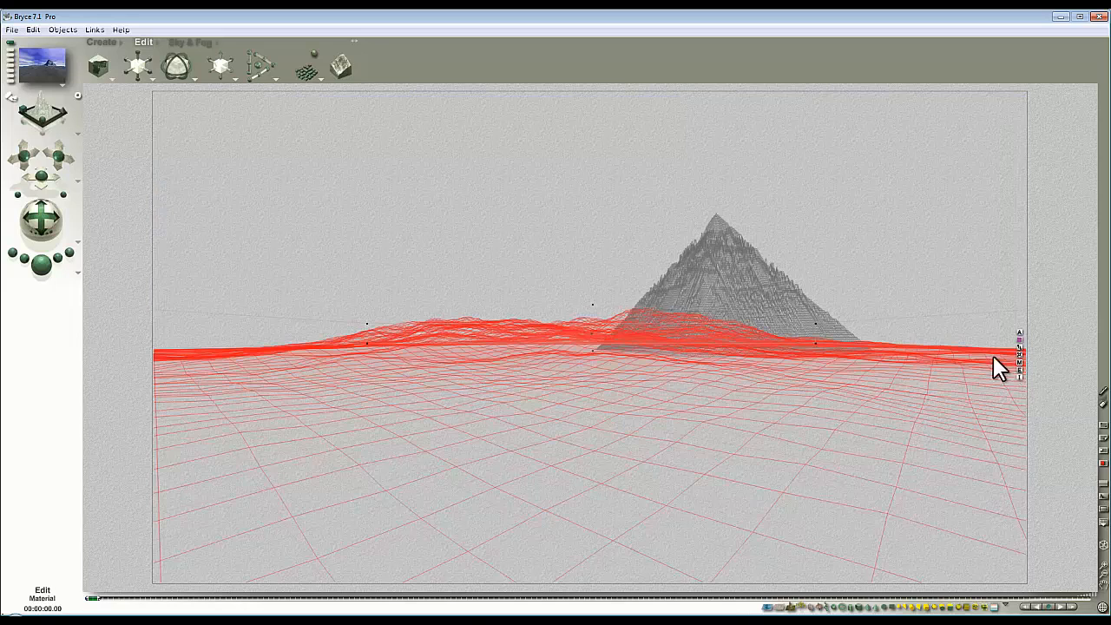
{"action": "left_click", "coordinate": [1020, 362]}
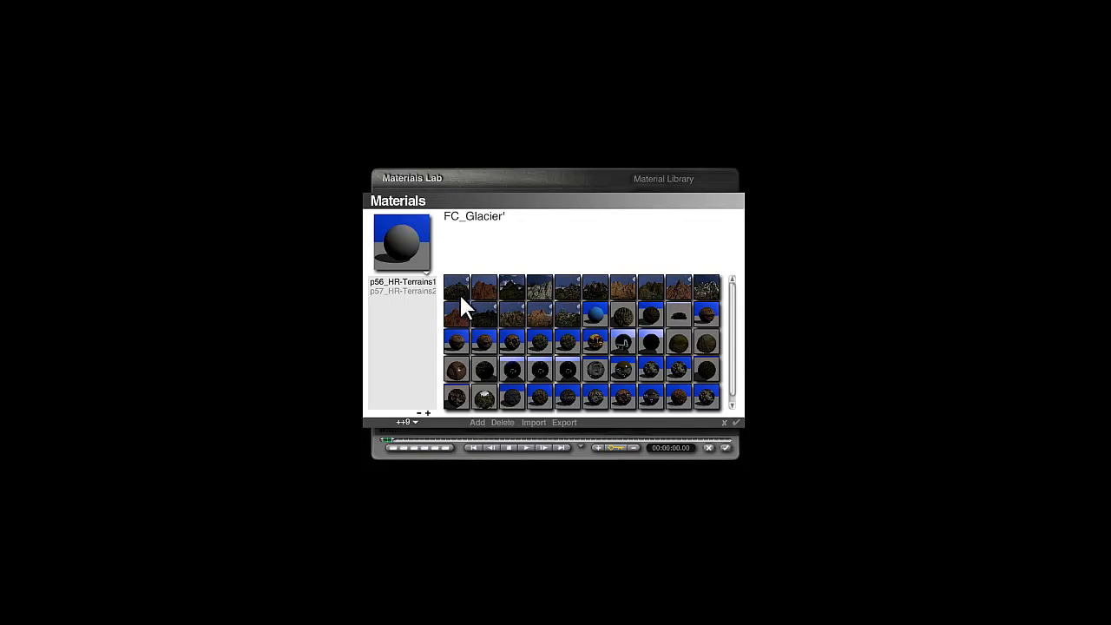
Step: Apply the White sand material from the Shared mats library to the ground terrain
{"action": "left_click", "coordinate": [417, 422]}
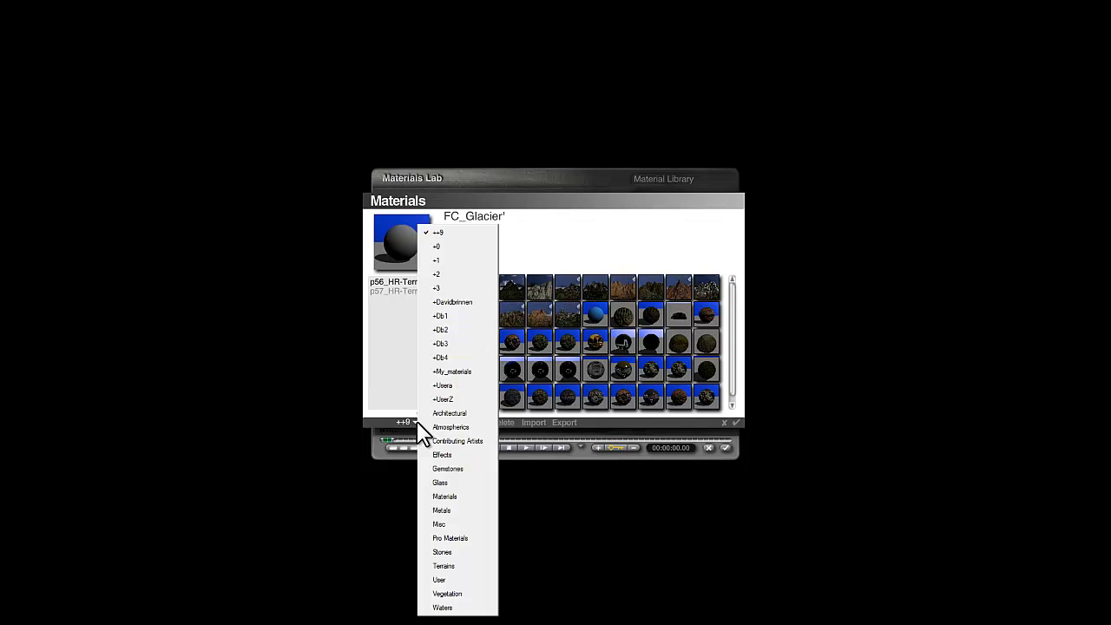
{"action": "left_click", "coordinate": [445, 257]}
{"action": "left_click_drag", "start_coordinate": [437, 298], "coordinate": [434, 360]}
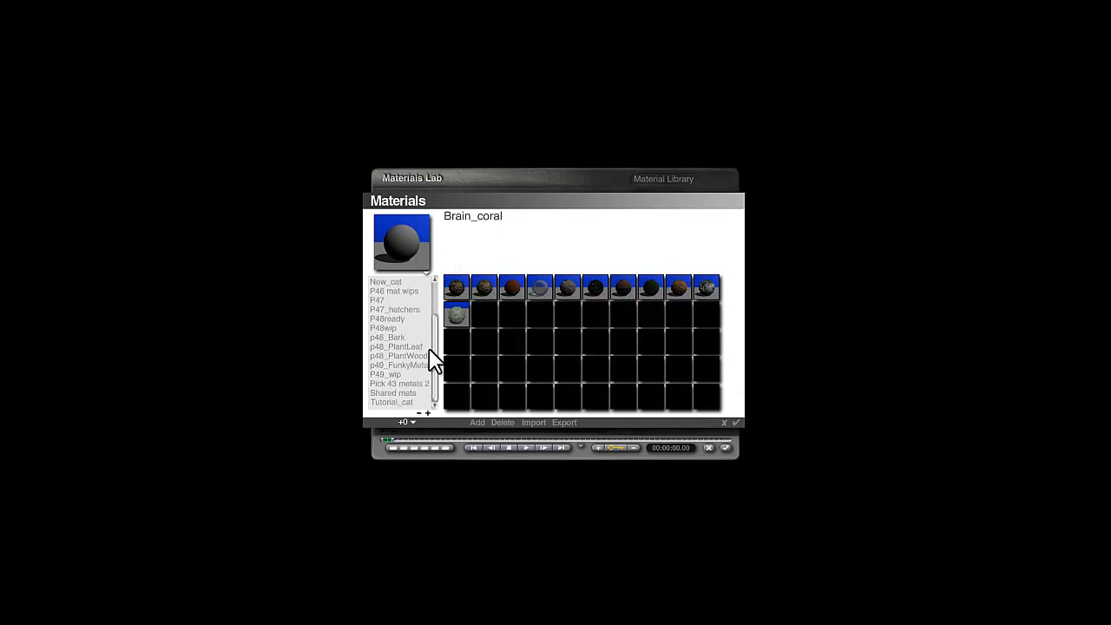
{"action": "left_click", "coordinate": [398, 395]}
{"action": "left_click", "coordinate": [652, 399]}
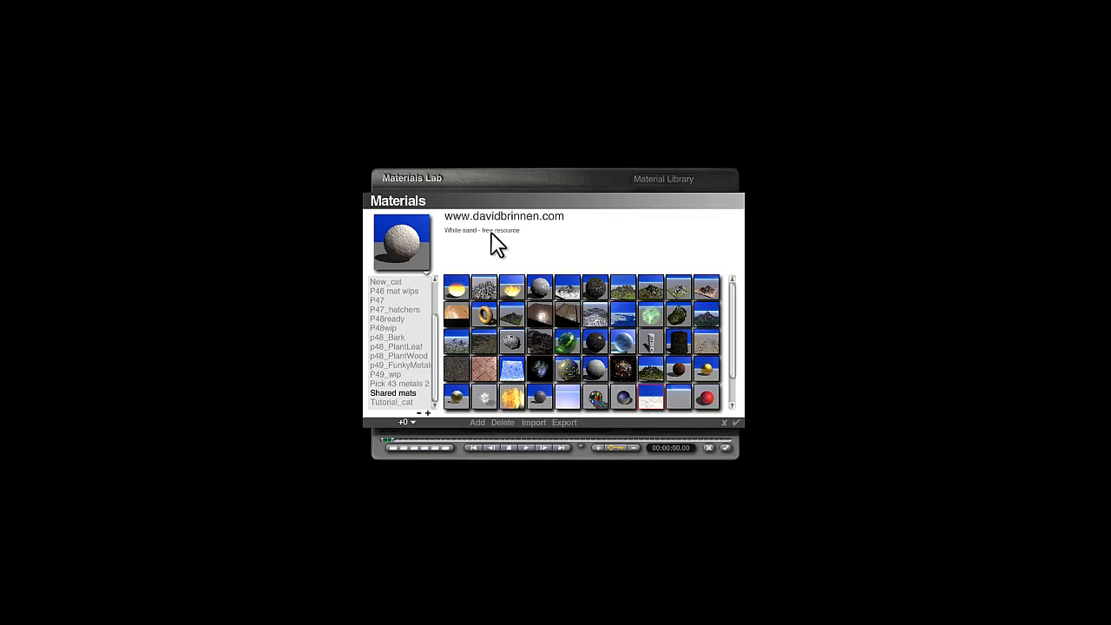
{"action": "left_click", "coordinate": [736, 423]}
{"action": "left_click", "coordinate": [726, 447]}
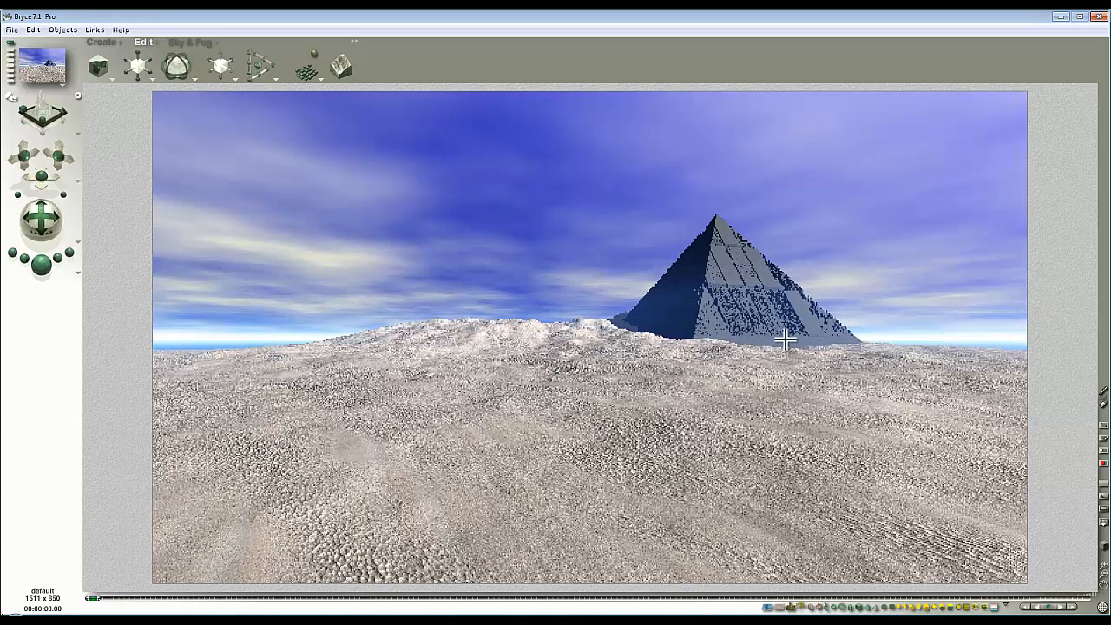
Step: Generate a new fractal height map for the ground terrain and accept it
{"action": "left_click", "coordinate": [886, 355]}
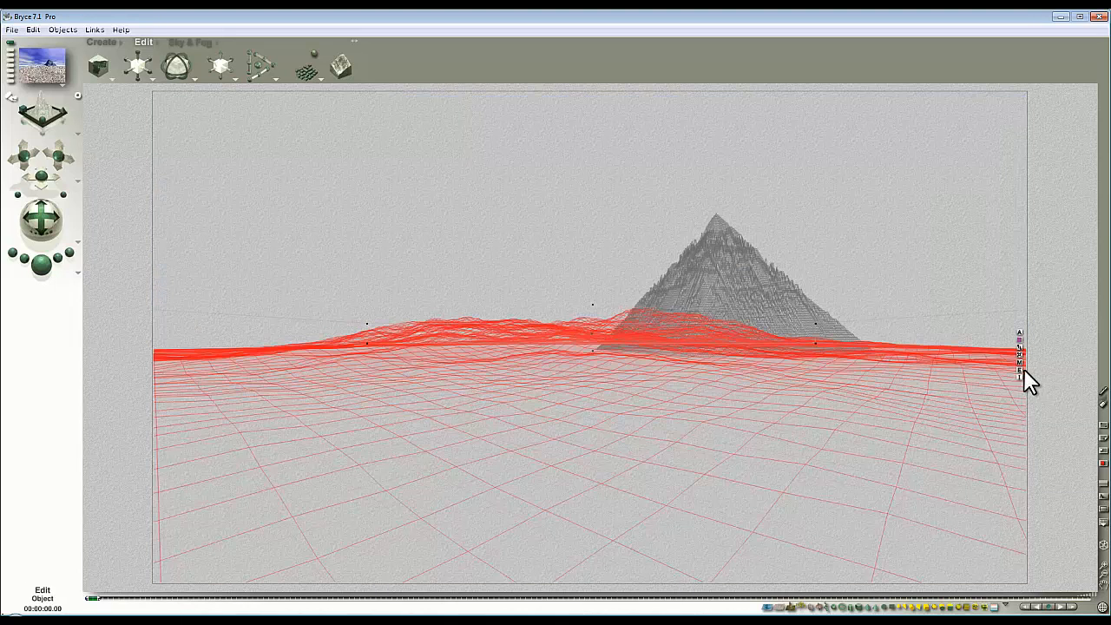
{"action": "left_click", "coordinate": [1021, 371]}
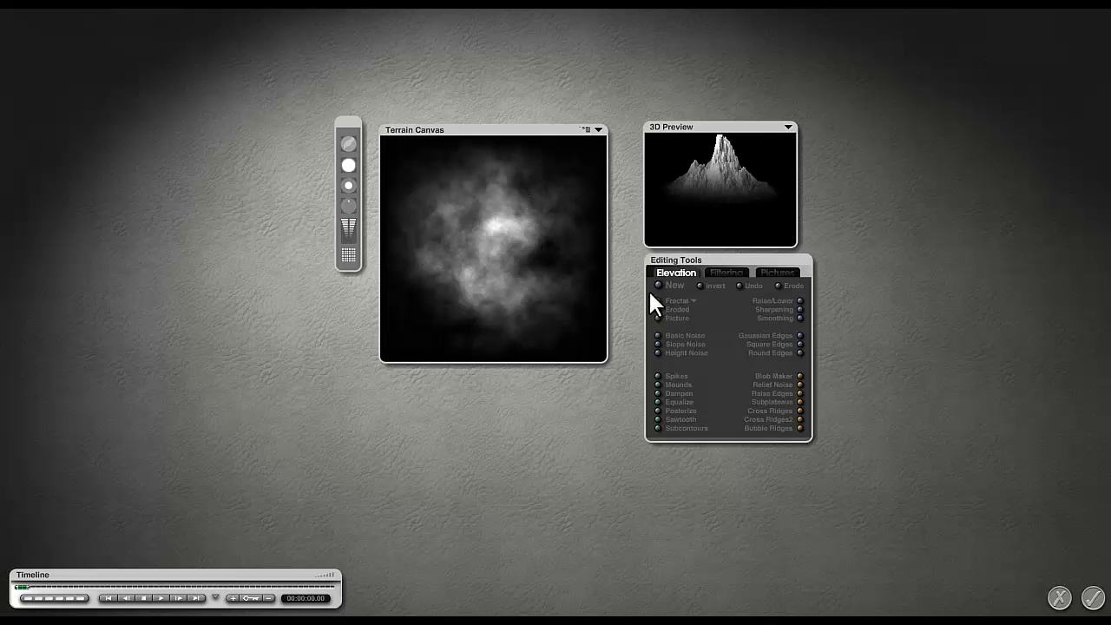
{"action": "left_click", "coordinate": [694, 299]}
{"action": "left_click", "coordinate": [725, 169]}
{"action": "left_click", "coordinate": [657, 301]}
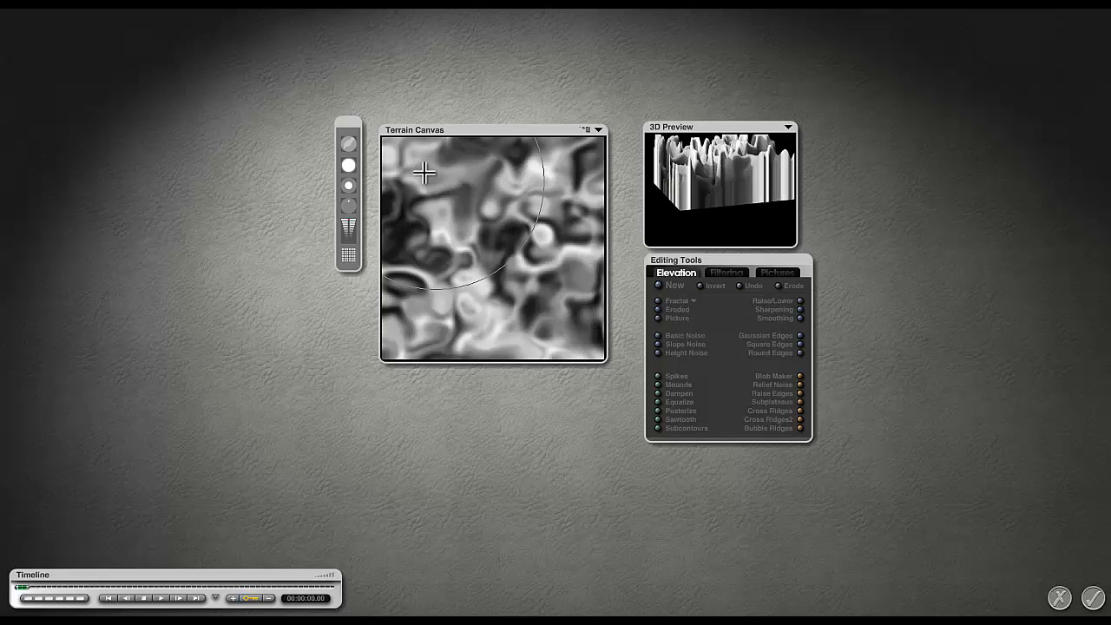
{"action": "left_click", "coordinate": [1094, 599]}
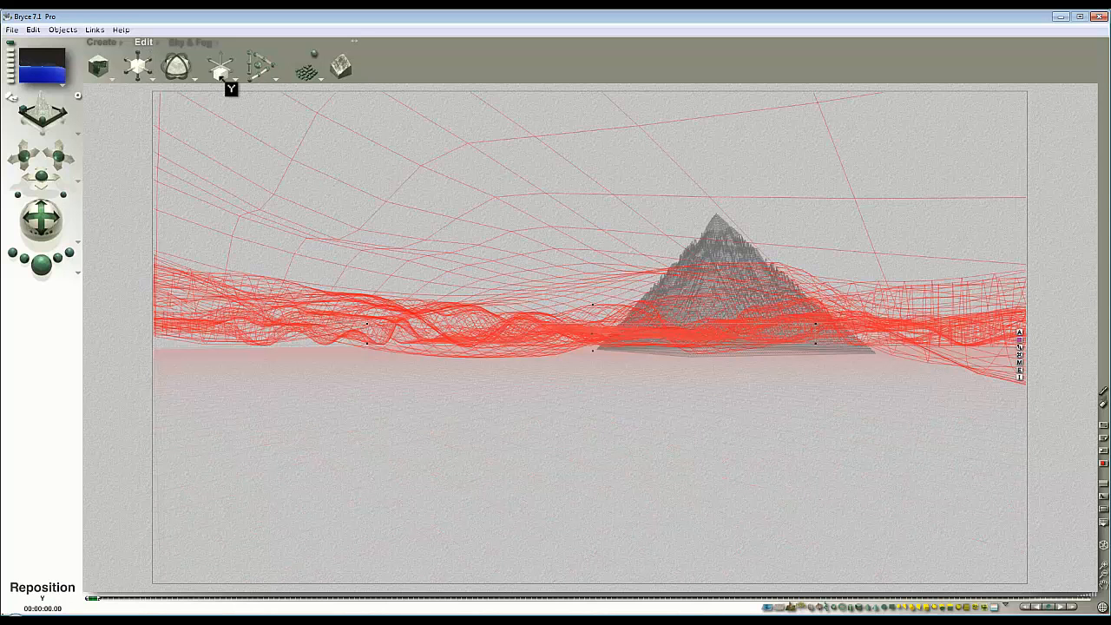
Step: Stretch the dunes toward the foreground and render the desert centre to check
{"action": "left_click_drag", "start_coordinate": [139, 66], "coordinate": [224, 112]}
{"action": "left_click", "coordinate": [41, 270]}
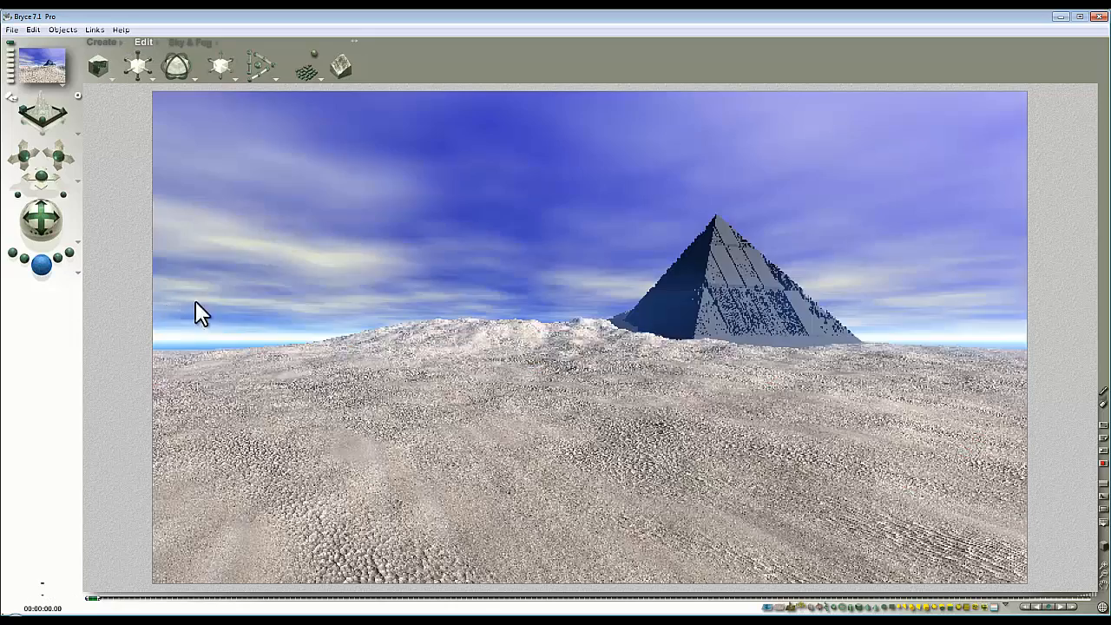
{"action": "left_click_drag", "start_coordinate": [633, 379], "coordinate": [511, 346]}
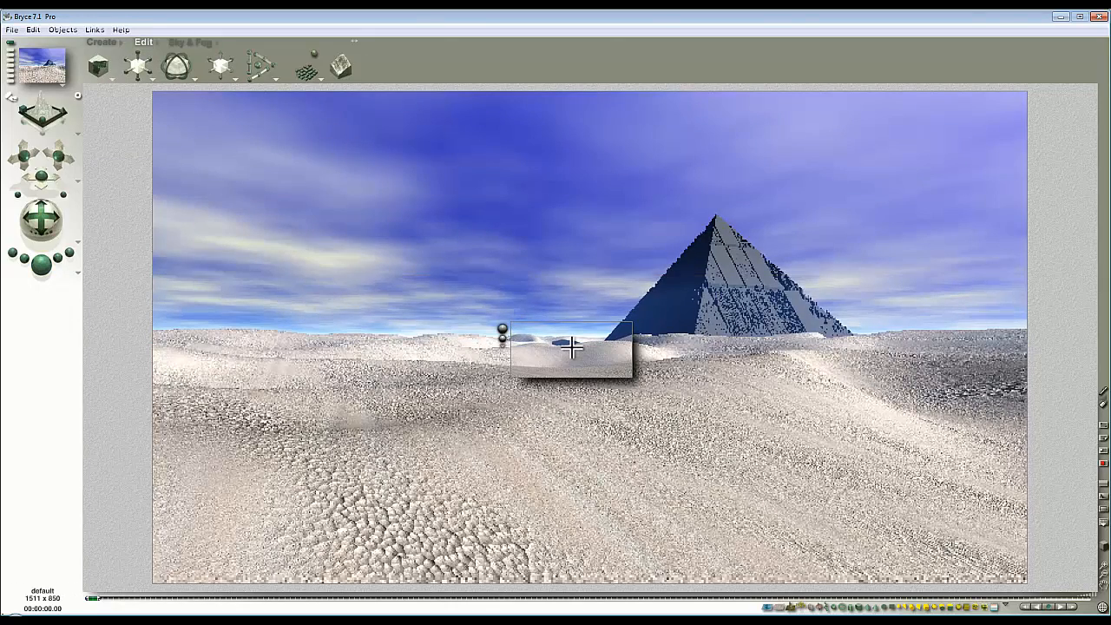
Step: Make the pyramid taller, nudge the camera, and check the horizon and dunes with partial renders
{"action": "key", "text": "3"}
{"action": "key", "text": "1"}
{"action": "right_click", "coordinate": [729, 303]}
{"action": "left_click", "coordinate": [750, 308]}
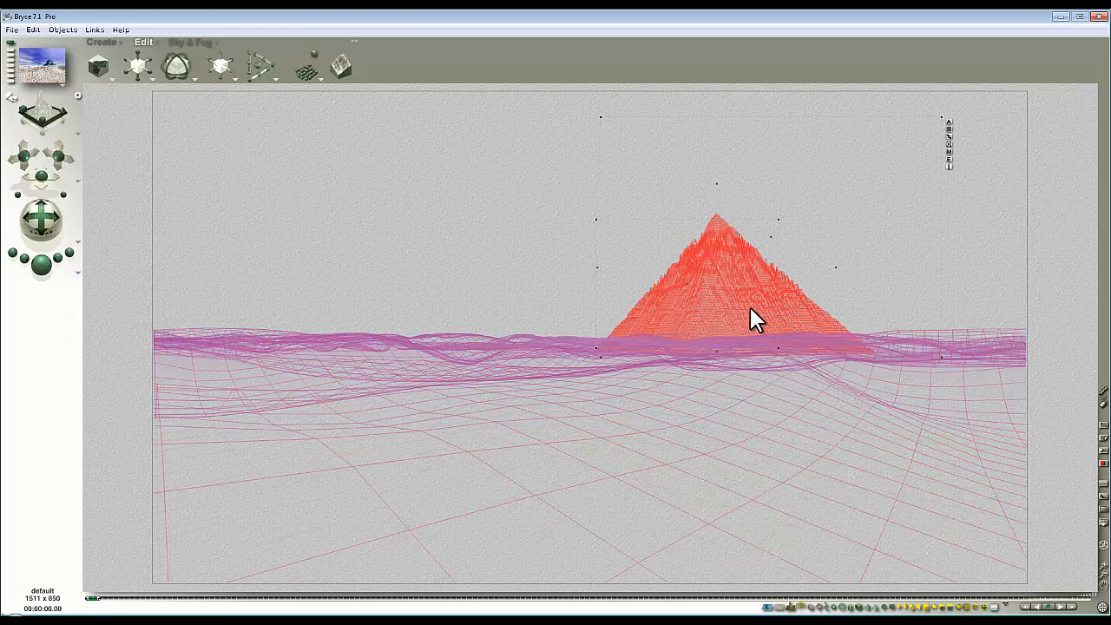
{"action": "left_click_drag", "start_coordinate": [138, 54], "coordinate": [140, 54]}
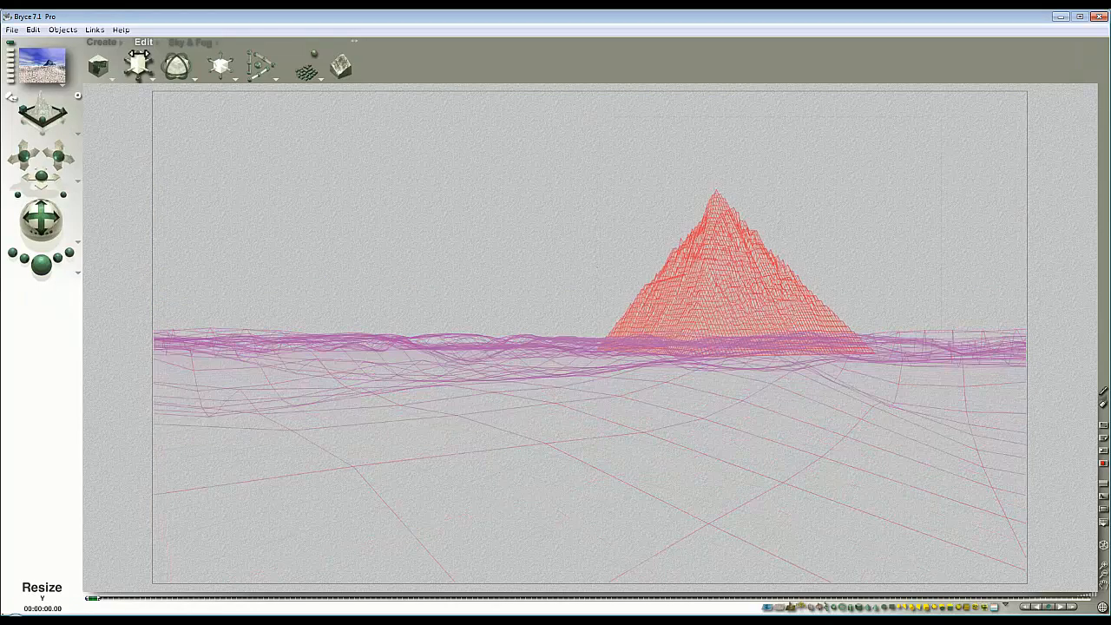
{"action": "left_click_drag", "start_coordinate": [57, 157], "coordinate": [58, 152]}
{"action": "left_click", "coordinate": [43, 268]}
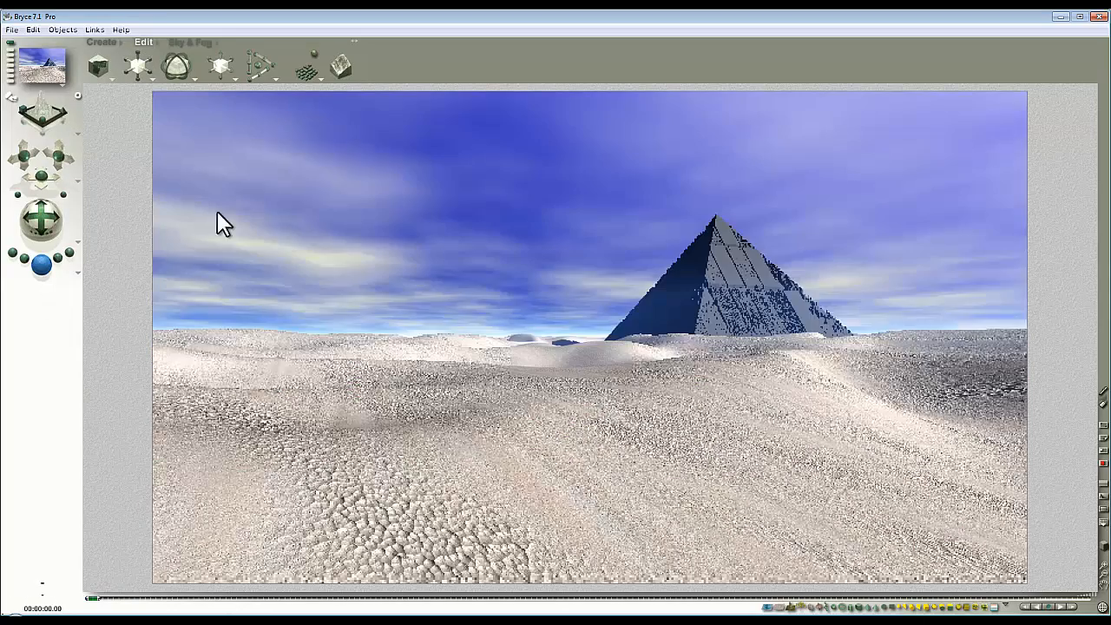
{"action": "left_click", "coordinate": [564, 409]}
{"action": "left_click_drag", "start_coordinate": [542, 371], "coordinate": [423, 326]}
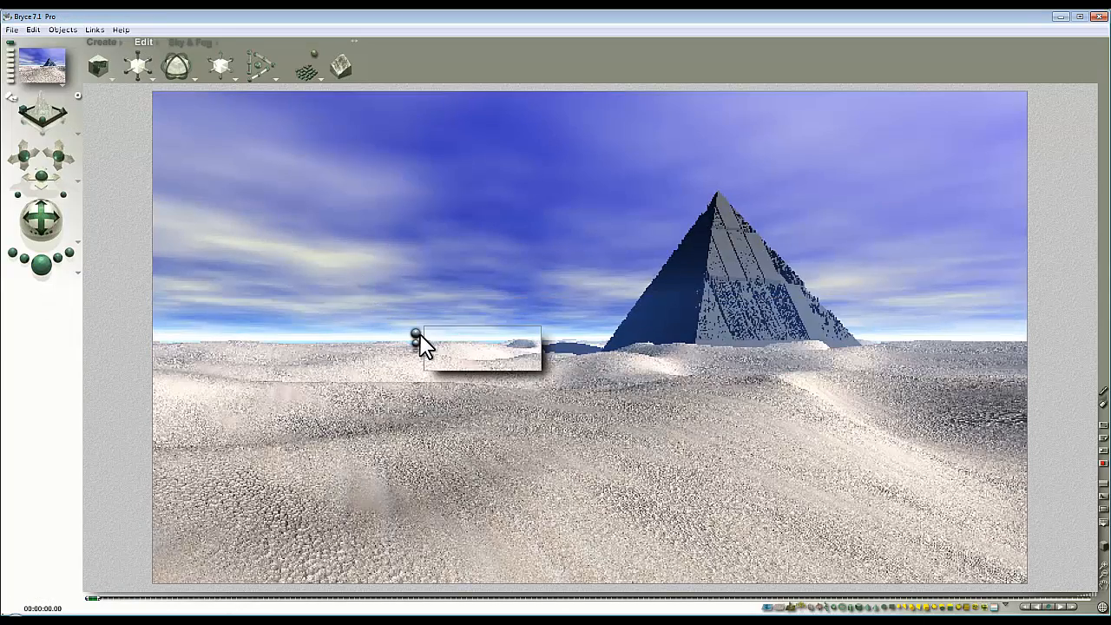
{"action": "left_click_drag", "start_coordinate": [881, 516], "coordinate": [687, 413]}
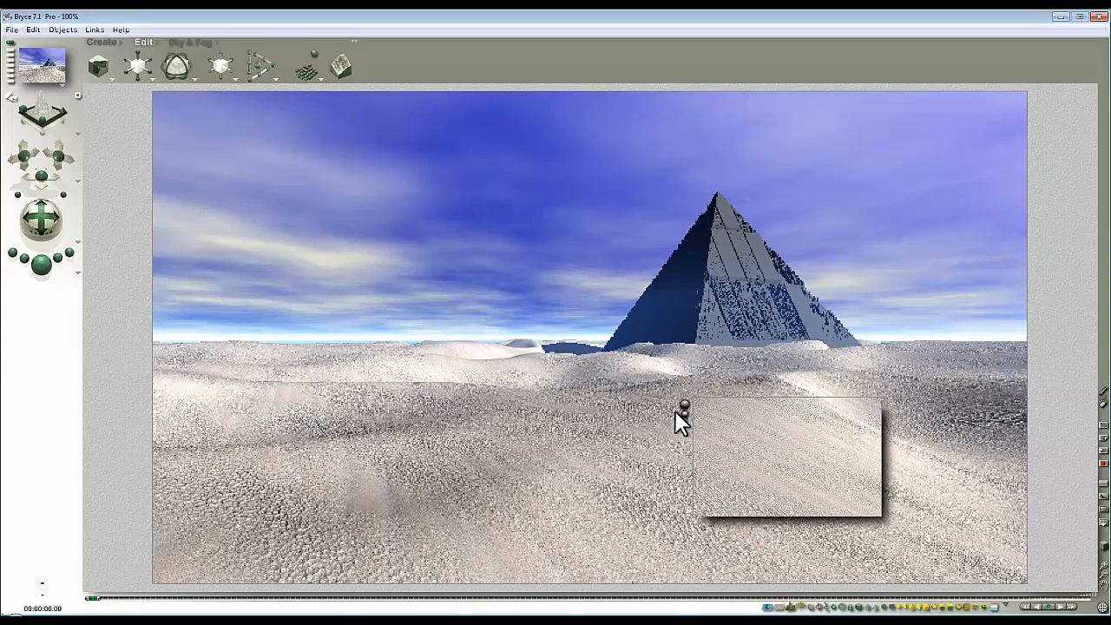
{"action": "left_click", "coordinate": [523, 448]}
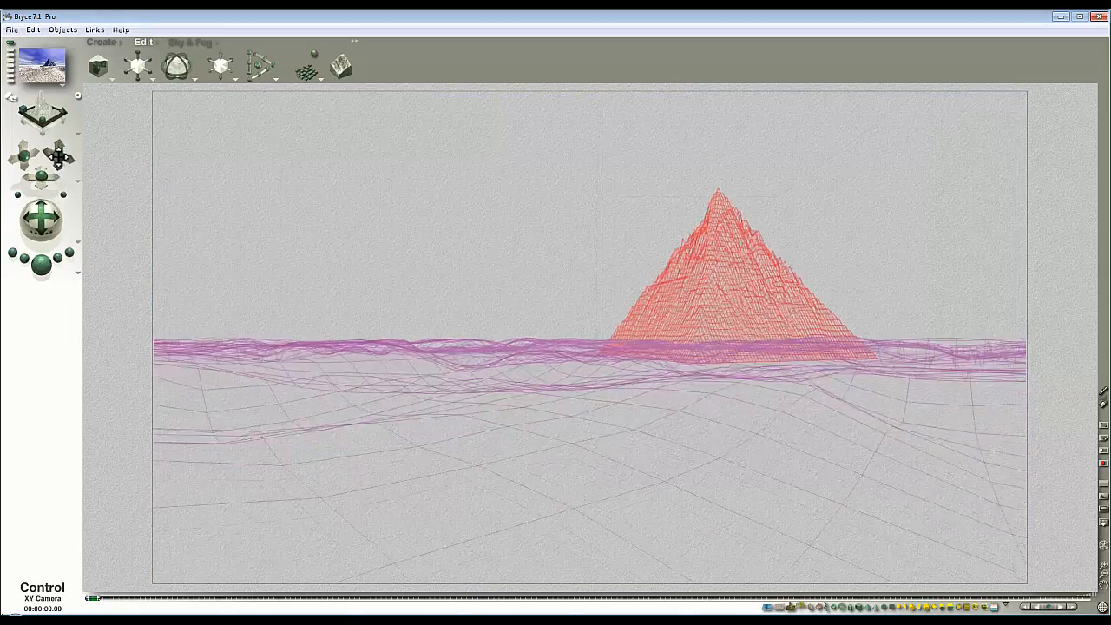
Step: Shift and tilt the camera to lower the horizon, then render the reframed scene
{"action": "left_click_drag", "start_coordinate": [58, 156], "coordinate": [58, 162]}
{"action": "left_click", "coordinate": [38, 263]}
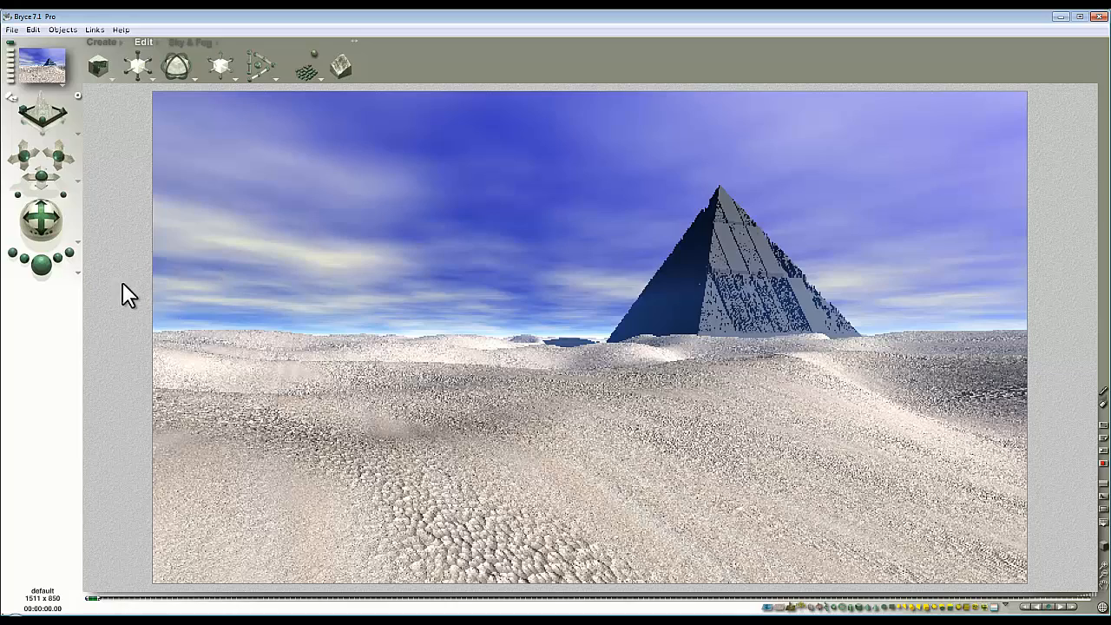
{"action": "left_click_drag", "start_coordinate": [49, 219], "coordinate": [59, 197]}
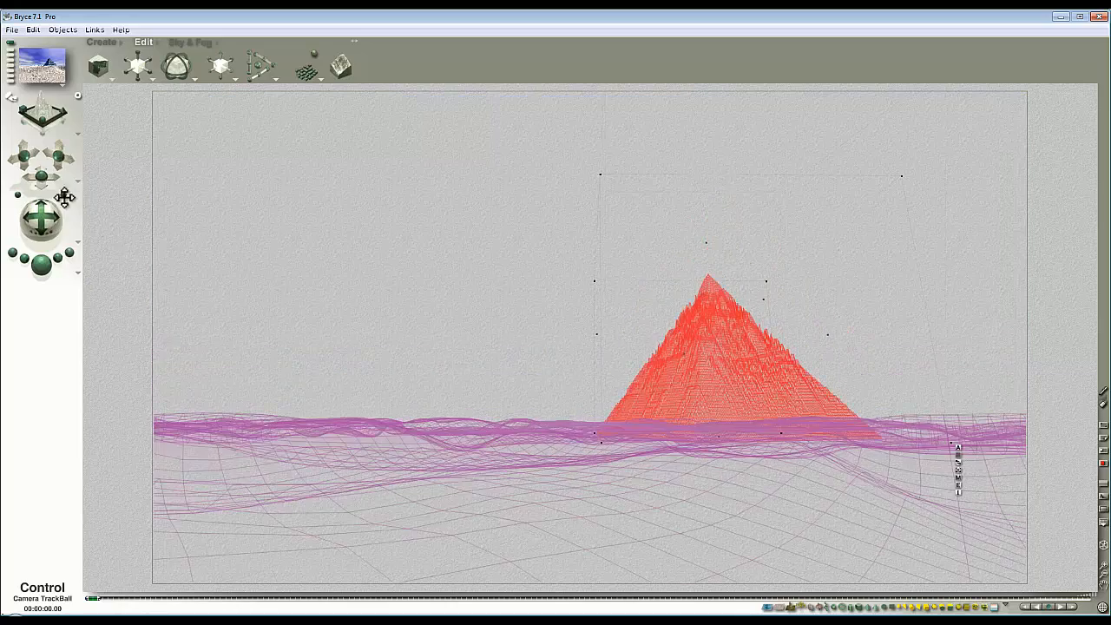
{"action": "left_click", "coordinate": [42, 264]}
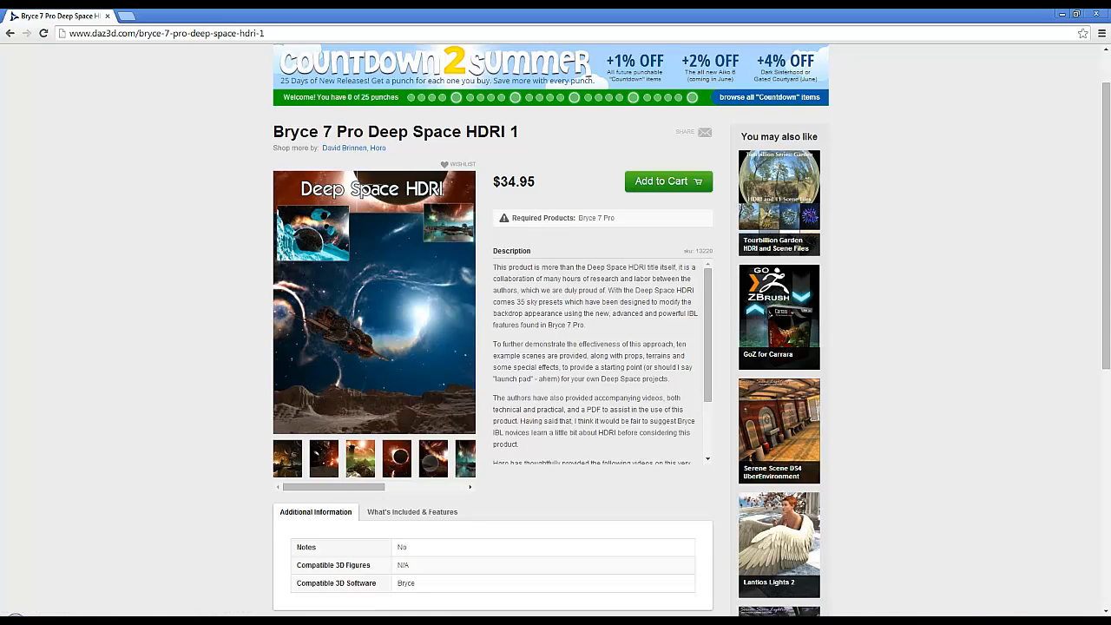
Step: Return from the Deep Space HDRI store page to the Bryce 7.1 Pro pyramid scene
{"action": "left_click", "coordinate": [139, 607]}
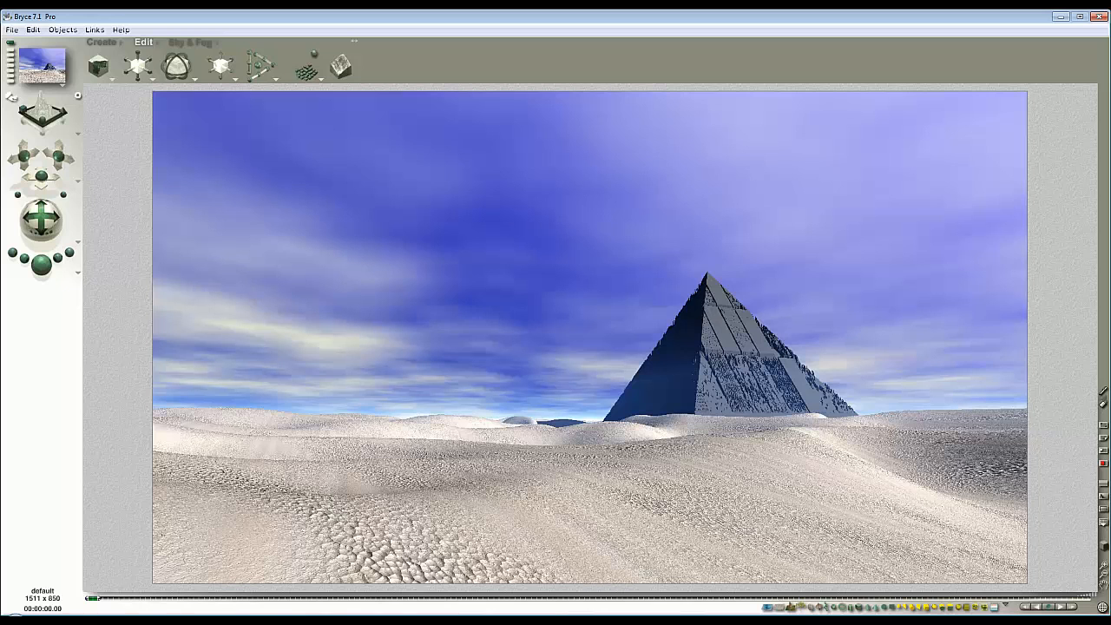
Step: Switch the sky to the N1 Space skies preset, render the orange nebula scene, and select the pyramid
{"action": "left_click", "coordinate": [201, 42]}
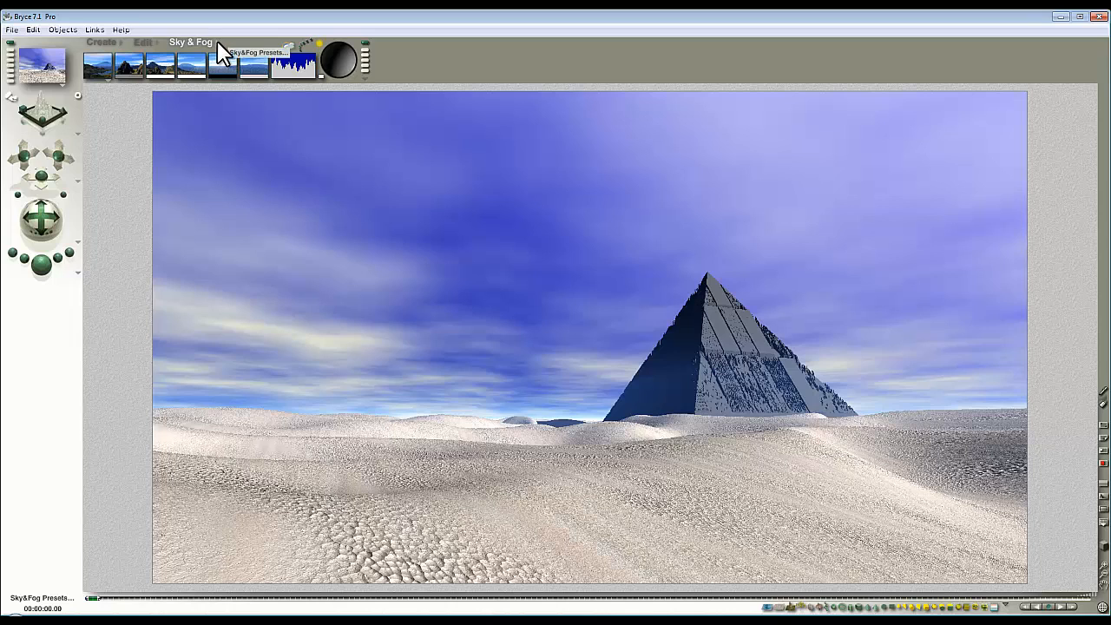
{"action": "left_click", "coordinate": [217, 41]}
{"action": "scroll", "coordinate": [438, 356], "scroll_direction": "down", "scroll_amount": 10}
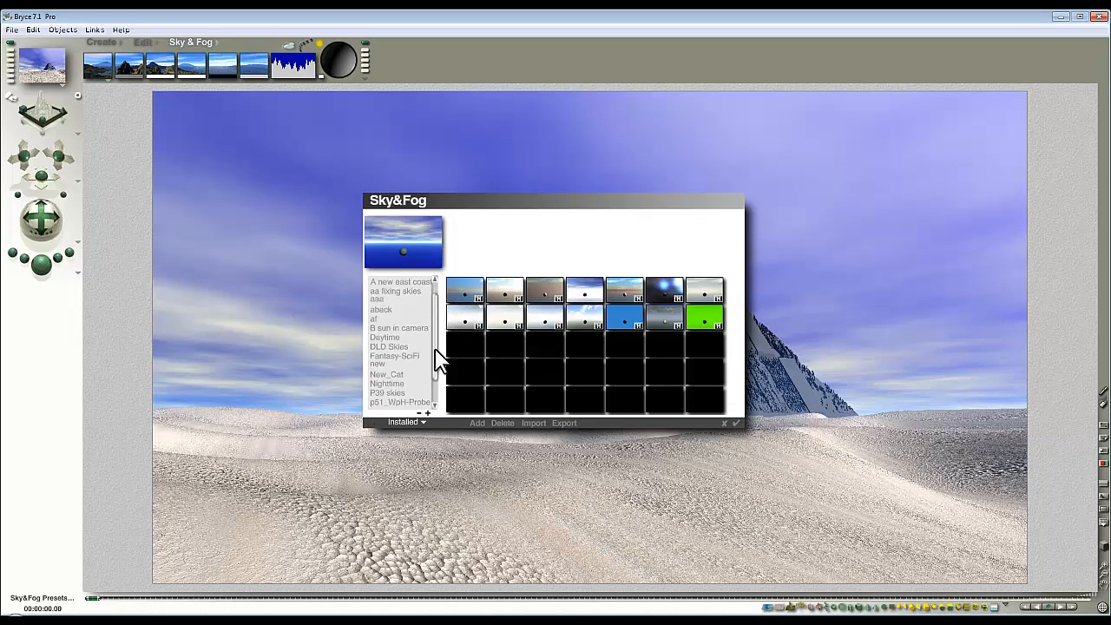
{"action": "left_click", "coordinate": [403, 348]}
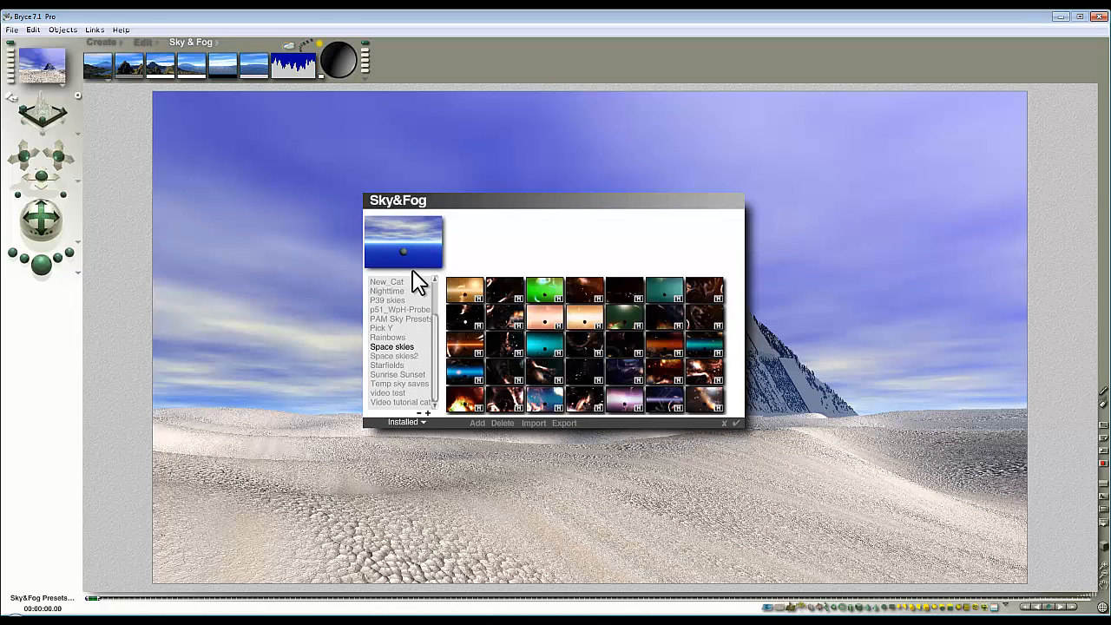
{"action": "left_click", "coordinate": [595, 316]}
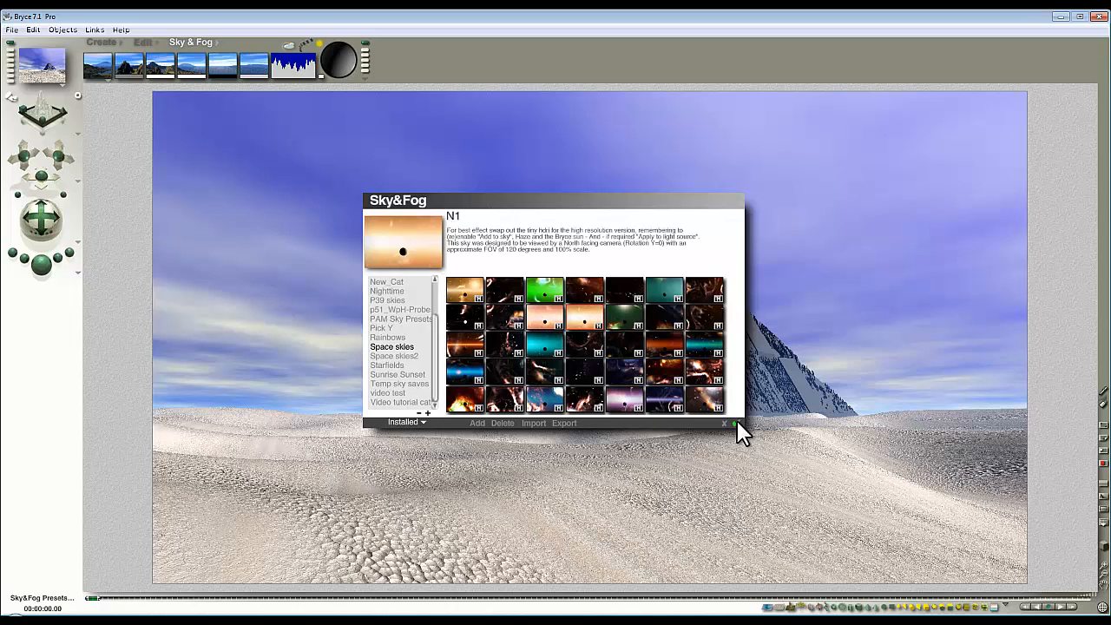
{"action": "left_click", "coordinate": [735, 423]}
{"action": "left_click", "coordinate": [42, 265]}
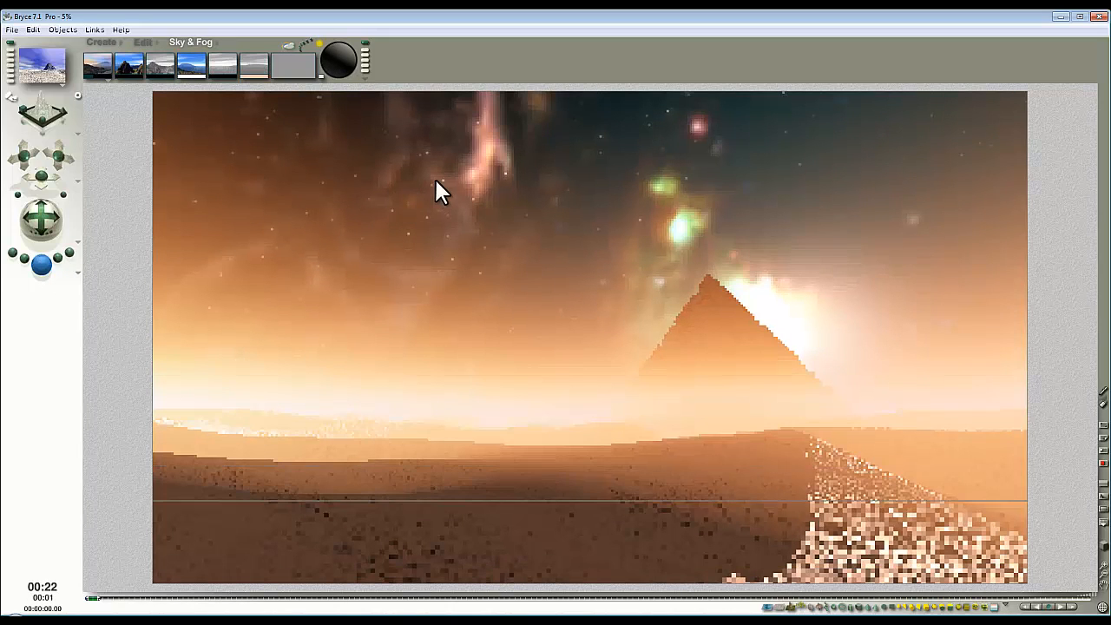
{"action": "left_click", "coordinate": [710, 296]}
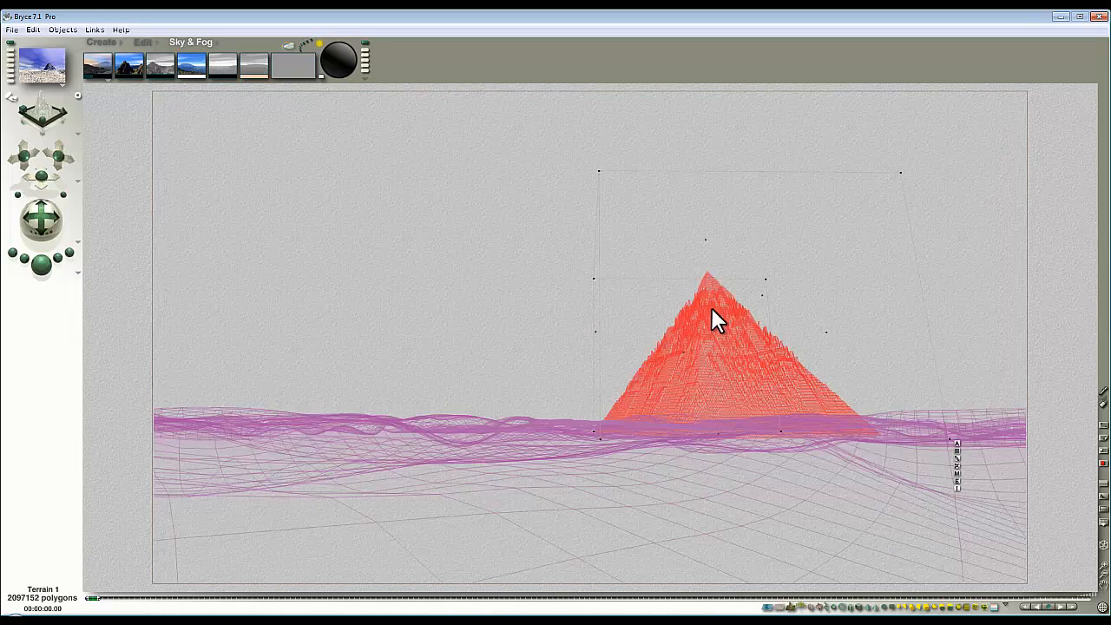
Step: Apply the FC_Block_SC06 material from ++9 > p57_HR-Terrains2 to the pyramid
{"action": "left_click", "coordinate": [958, 473]}
{"action": "left_click", "coordinate": [447, 214]}
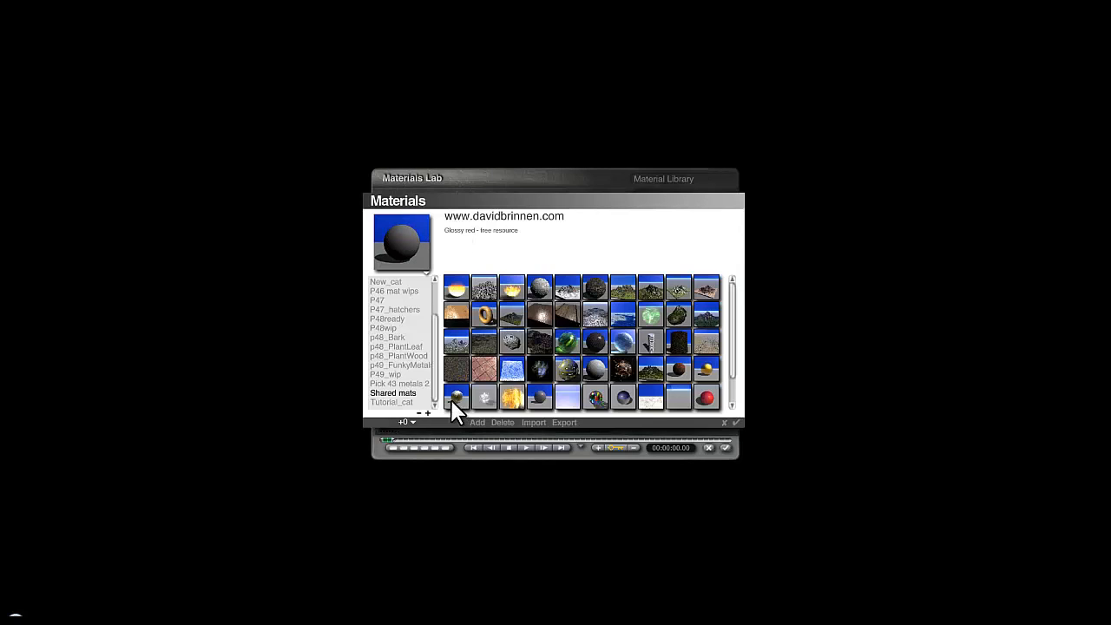
{"action": "left_click", "coordinate": [409, 423]}
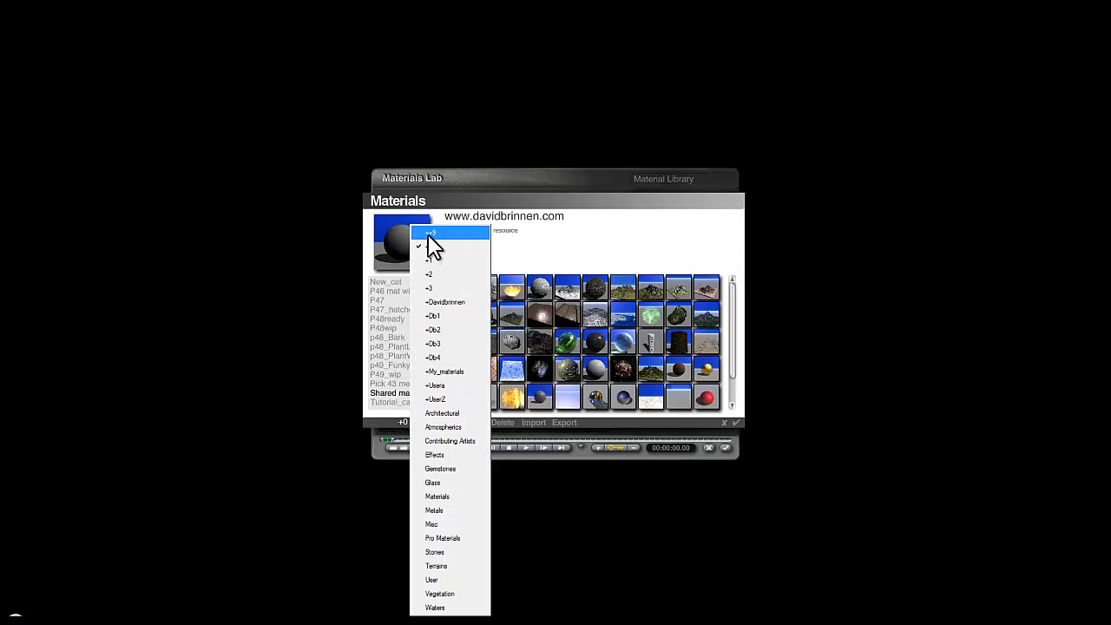
{"action": "left_click", "coordinate": [433, 242]}
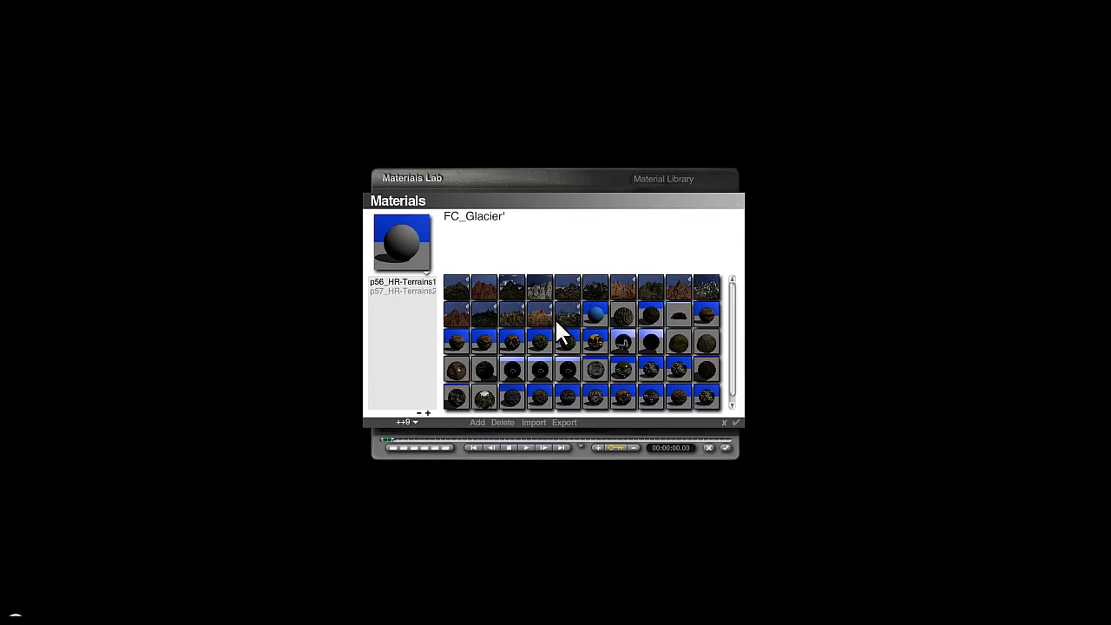
{"action": "left_click", "coordinate": [431, 291]}
{"action": "left_click", "coordinate": [597, 289]}
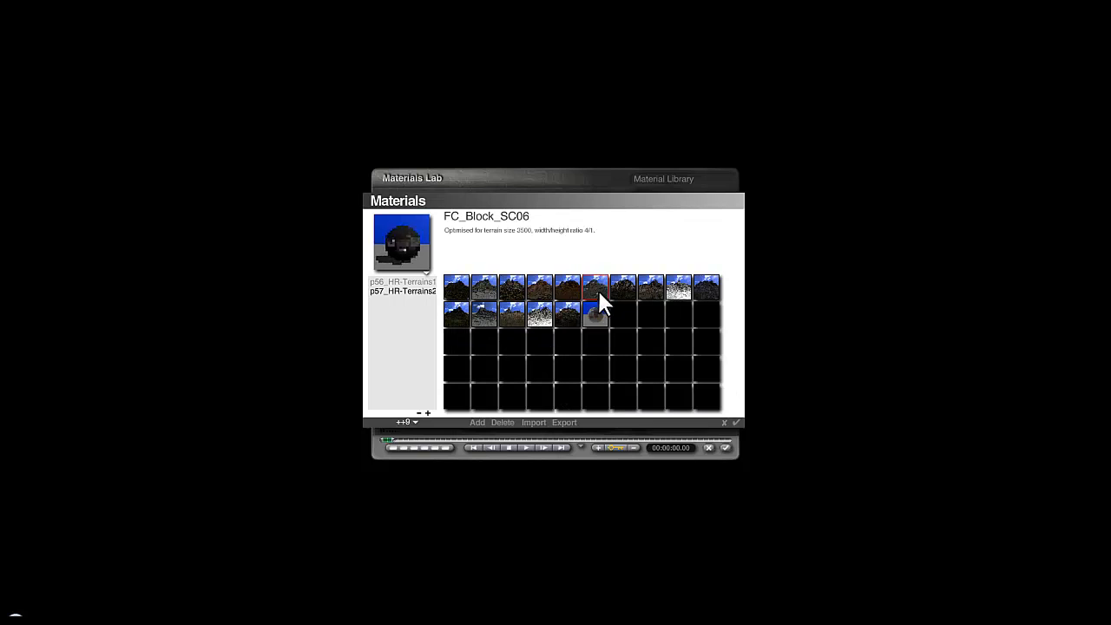
{"action": "left_click", "coordinate": [736, 423]}
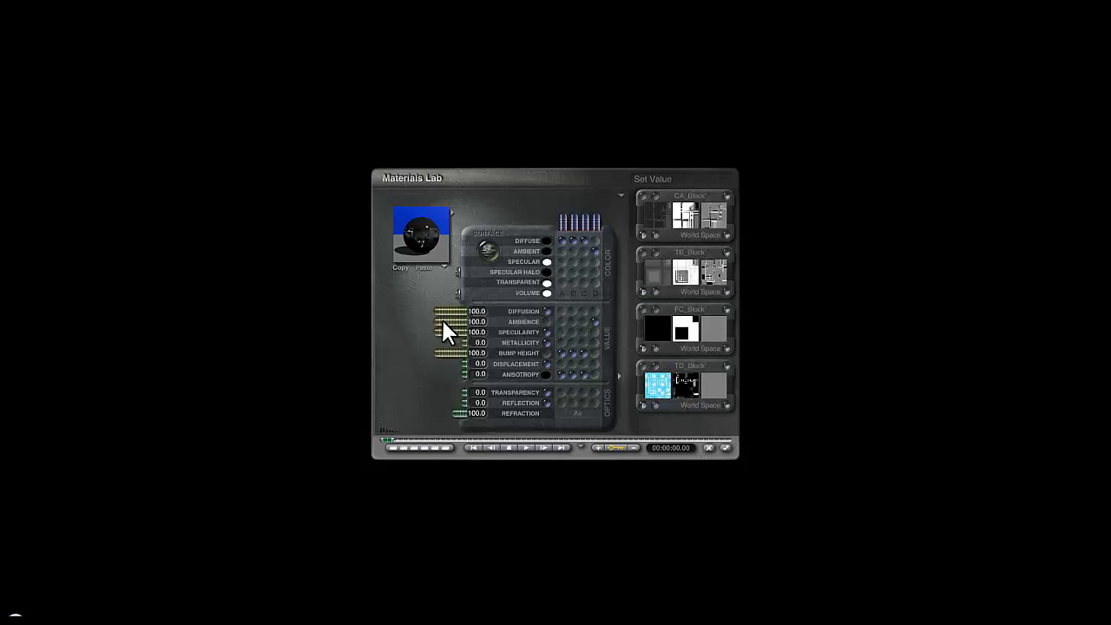
{"action": "left_click", "coordinate": [726, 448]}
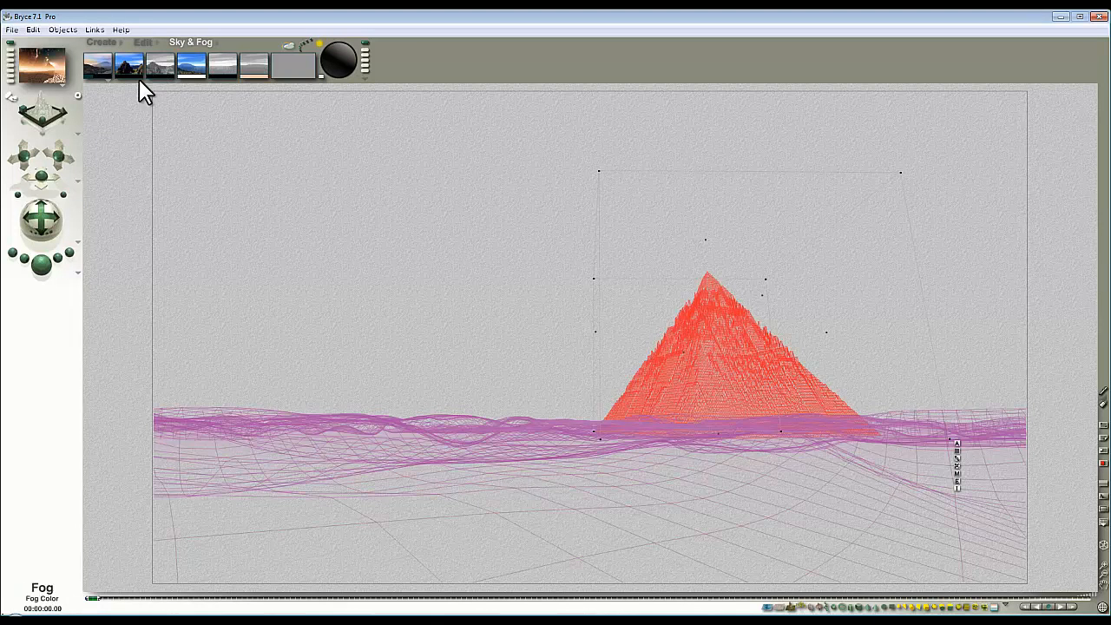
Step: Render to check the pyramid's new material, then select Terrain 2, the dune ground
{"action": "left_click_drag", "start_coordinate": [132, 78], "coordinate": [184, 73]}
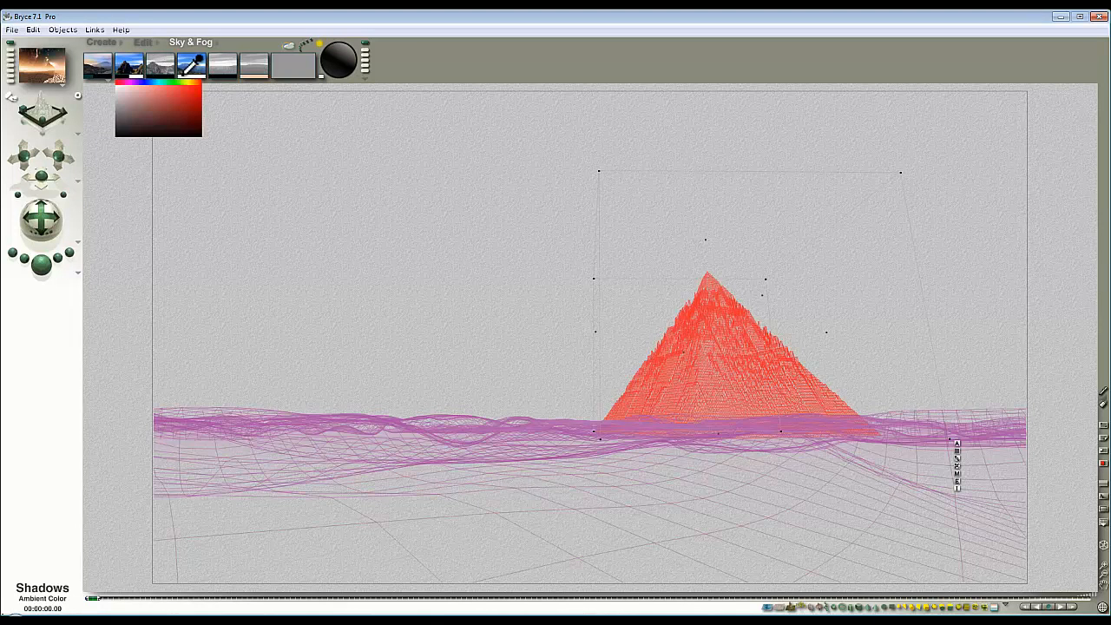
{"action": "left_click", "coordinate": [48, 273]}
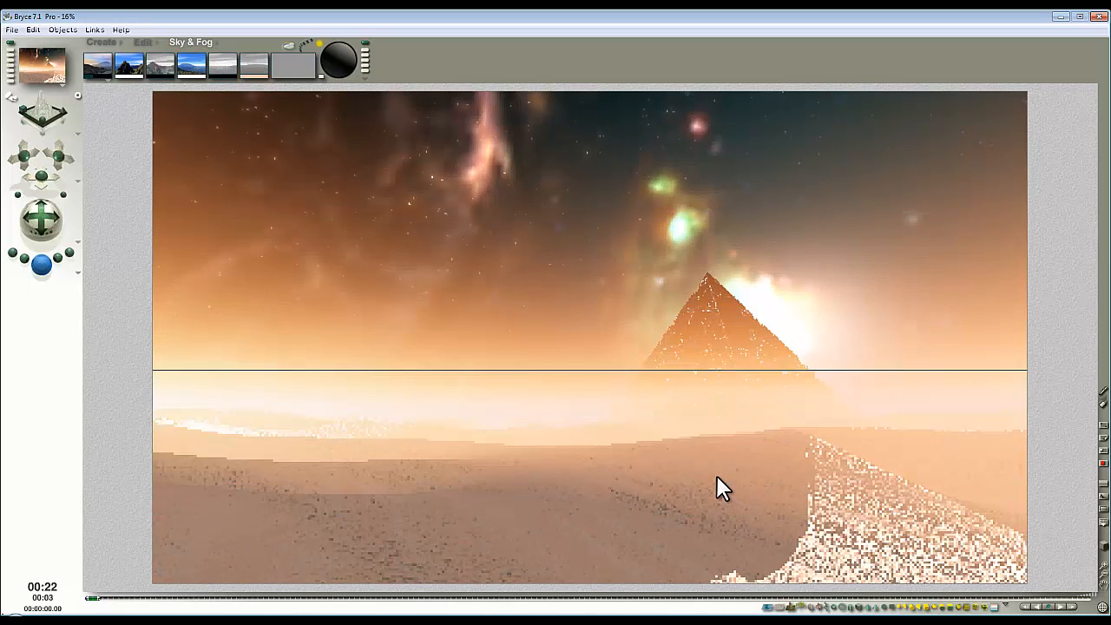
{"action": "left_click", "coordinate": [707, 430]}
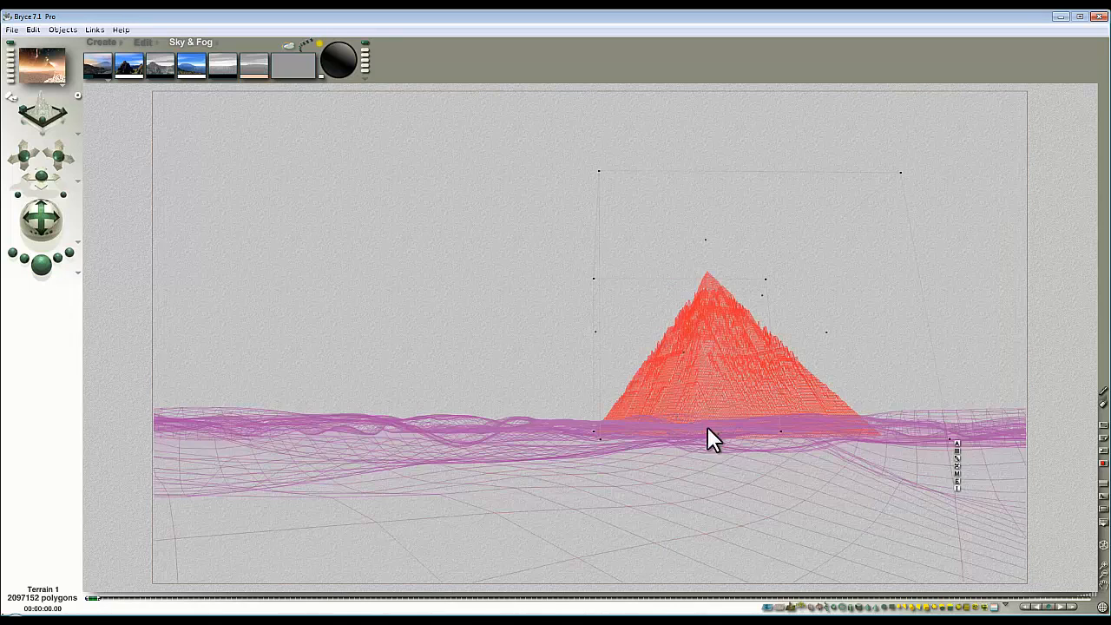
{"action": "left_click", "coordinate": [709, 479], "text": "ctrl"}
{"action": "left_click", "coordinate": [739, 491]}
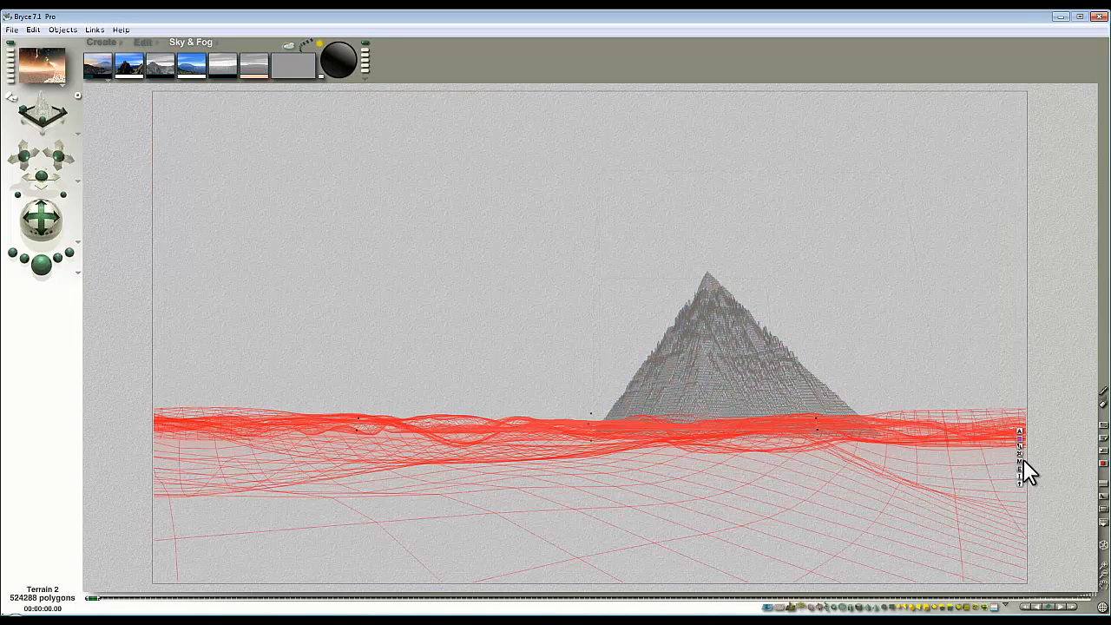
Step: Review Terrain 2's material in the Materials Lab via Ctrl+M, close it, and re-render the scene
{"action": "key", "text": "ctrl+m"}
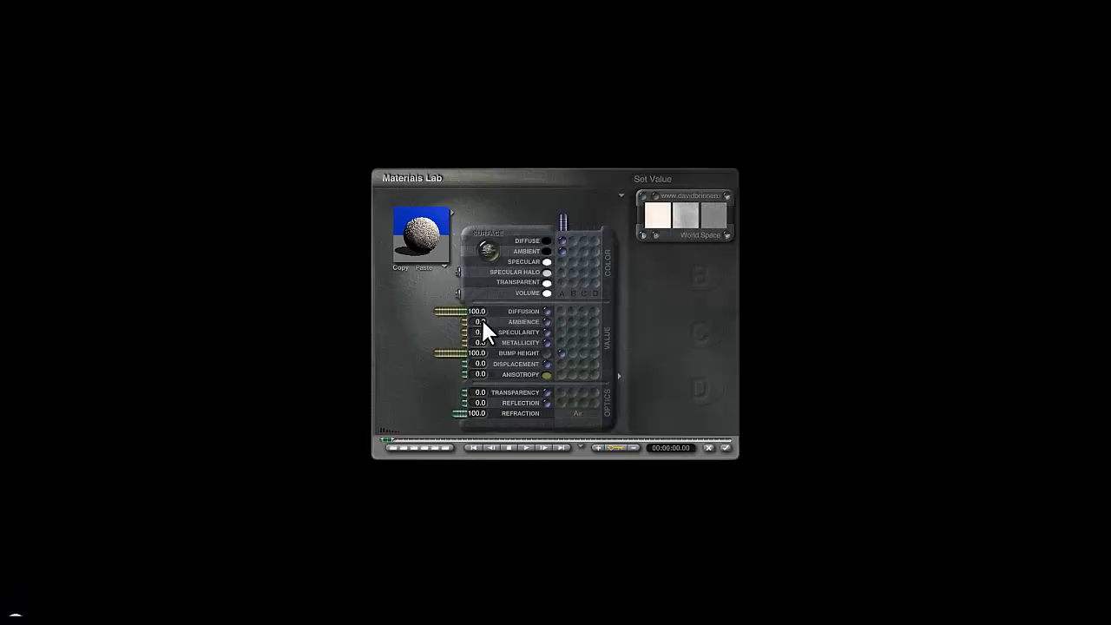
{"action": "left_click", "coordinate": [727, 448]}
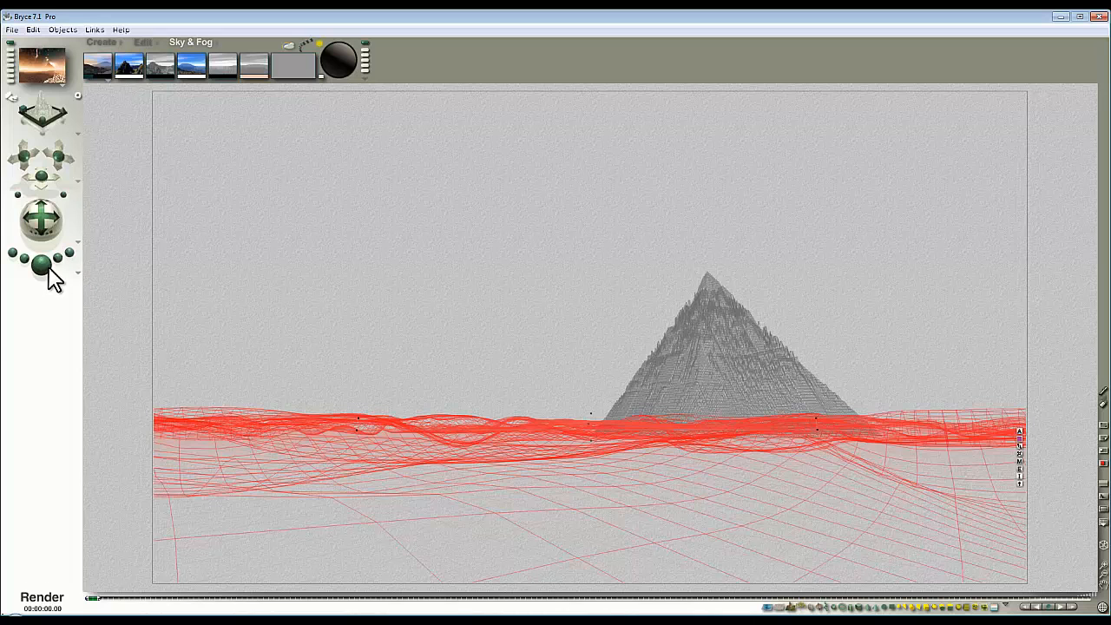
{"action": "left_click", "coordinate": [44, 265]}
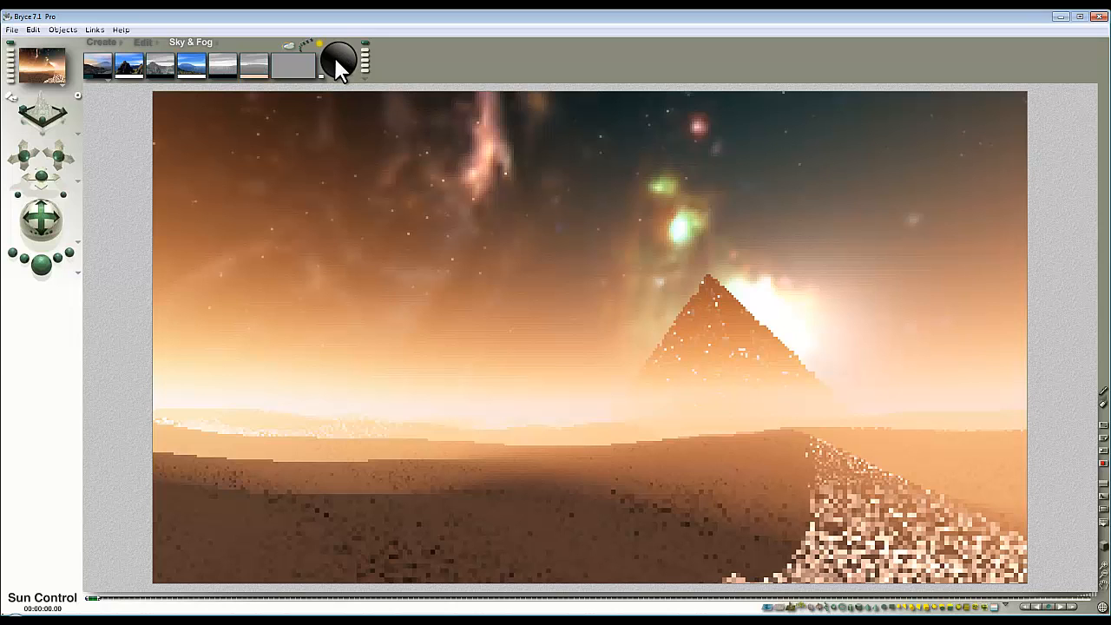
Step: Place the sun in the upper-left sky and render to see its glow left of the pyramid
{"action": "key", "text": "Escape"}
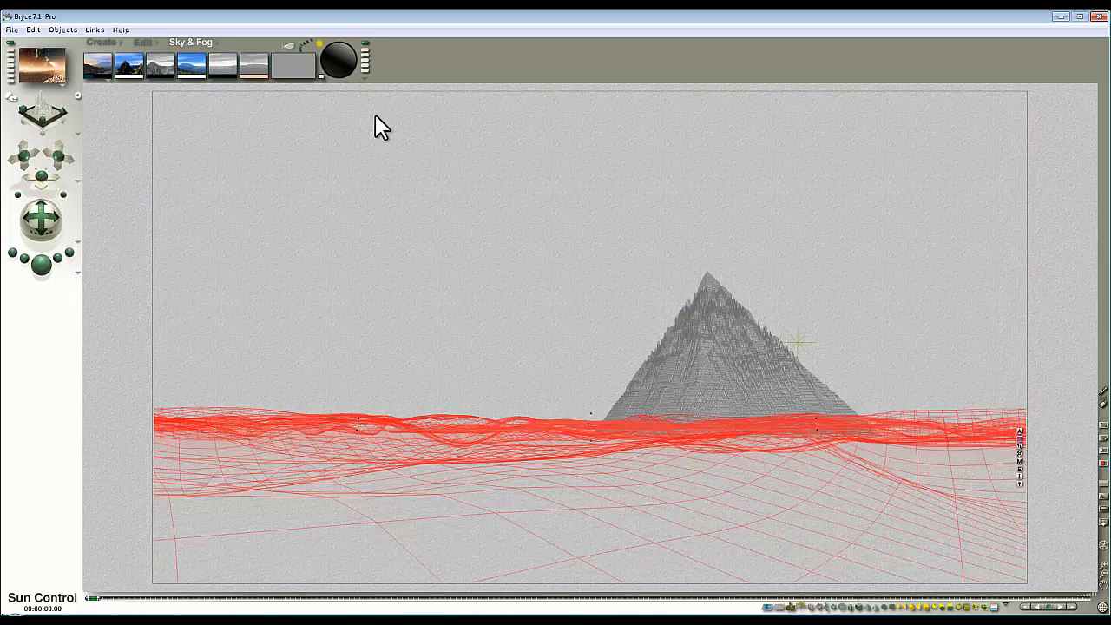
{"action": "left_click", "coordinate": [271, 277]}
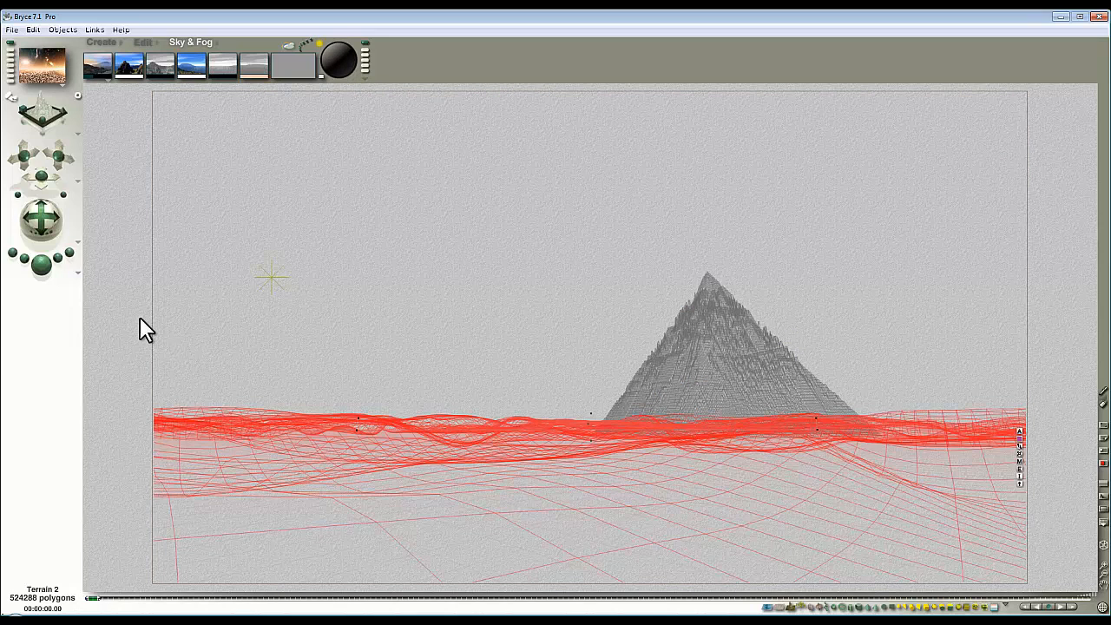
{"action": "left_click", "coordinate": [49, 267]}
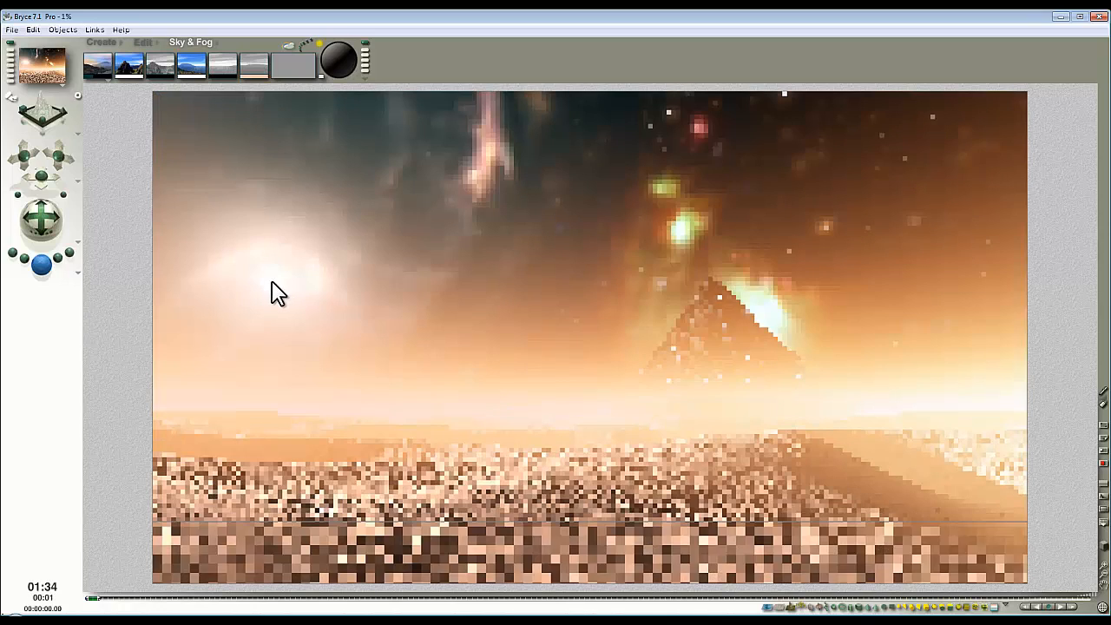
Step: Back in wireframe, select the pyramid from the object list under it
{"action": "key", "text": "Escape"}
{"action": "right_click", "coordinate": [738, 357]}
{"action": "left_click", "coordinate": [761, 368]}
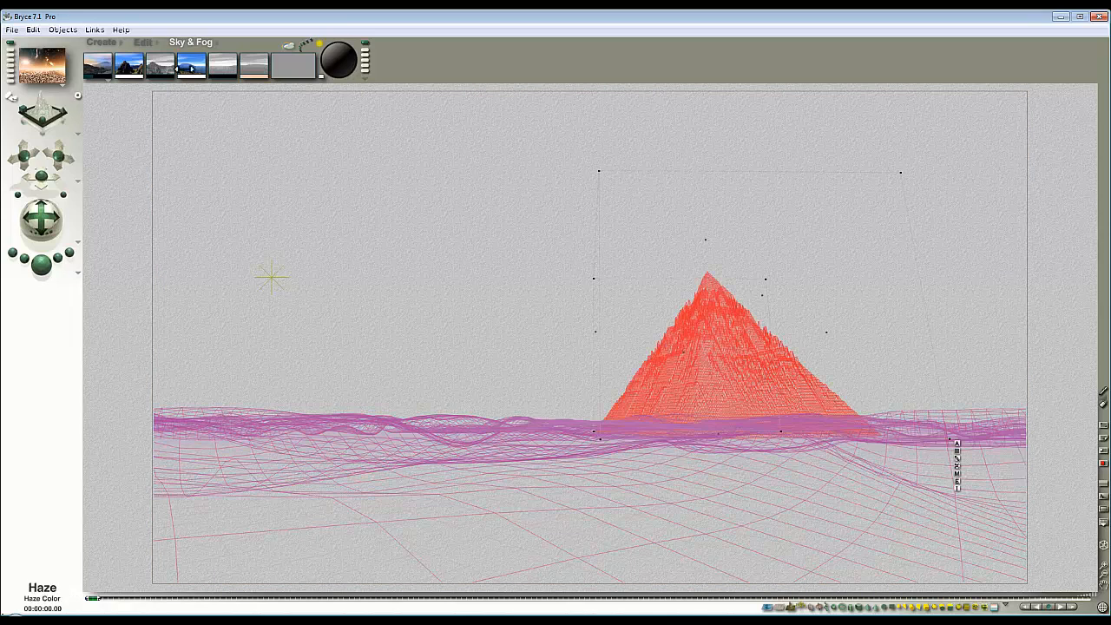
{"action": "left_click", "coordinate": [149, 42]}
Step: Rotate the pyramid 19° about its vertical axis and region-render over and beside it
{"action": "left_click_drag", "start_coordinate": [183, 75], "coordinate": [200, 75]}
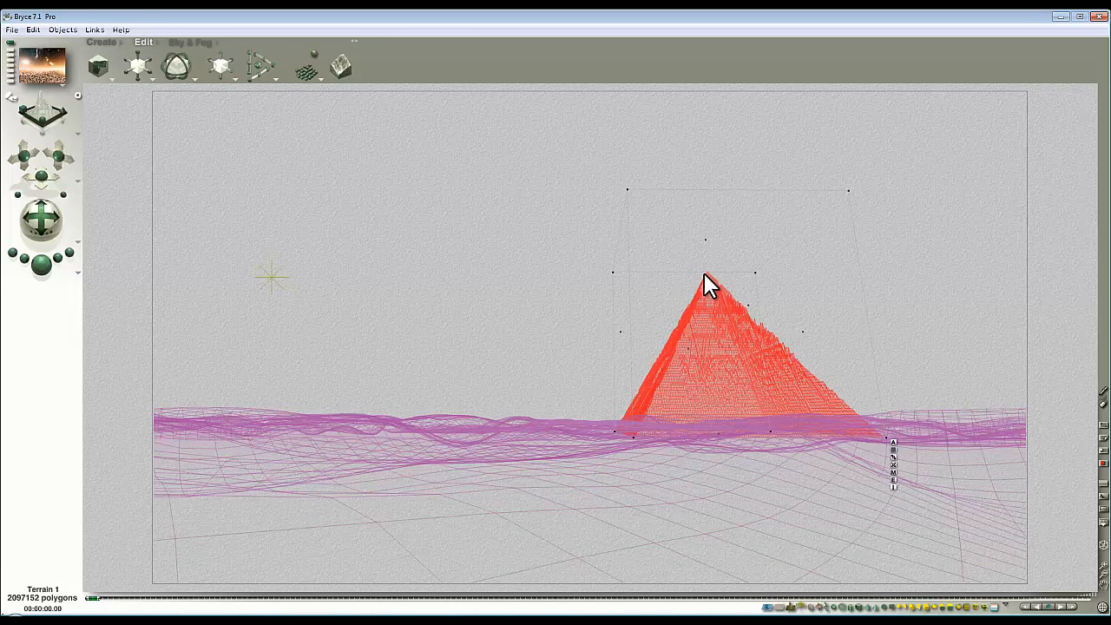
{"action": "left_click", "coordinate": [49, 269]}
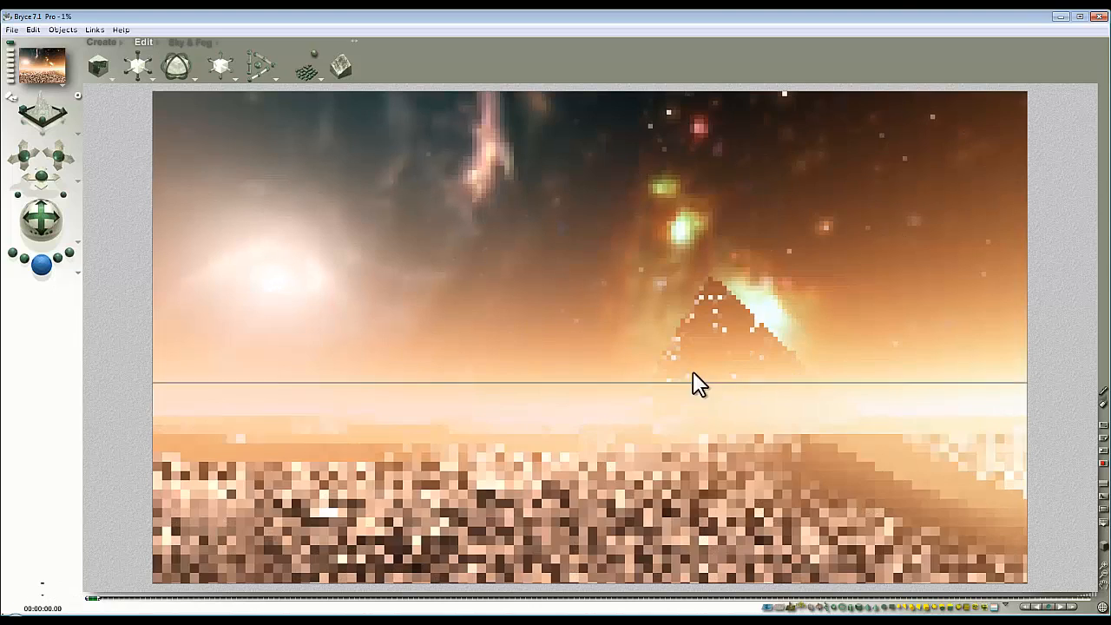
{"action": "left_click_drag", "start_coordinate": [769, 382], "coordinate": [697, 293]}
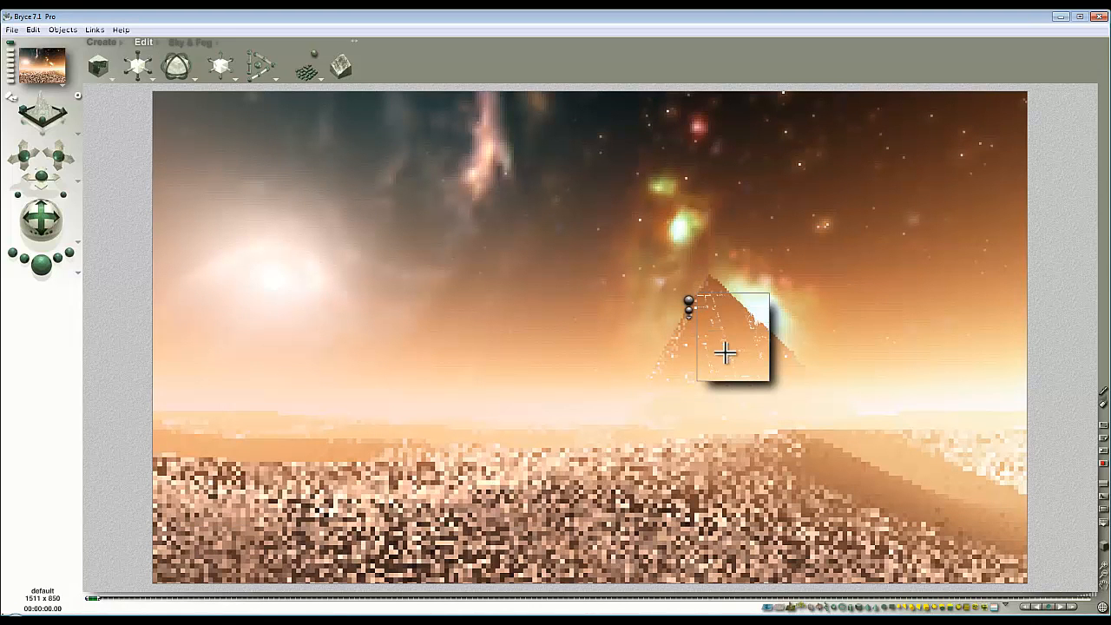
{"action": "left_click_drag", "start_coordinate": [700, 395], "coordinate": [652, 323]}
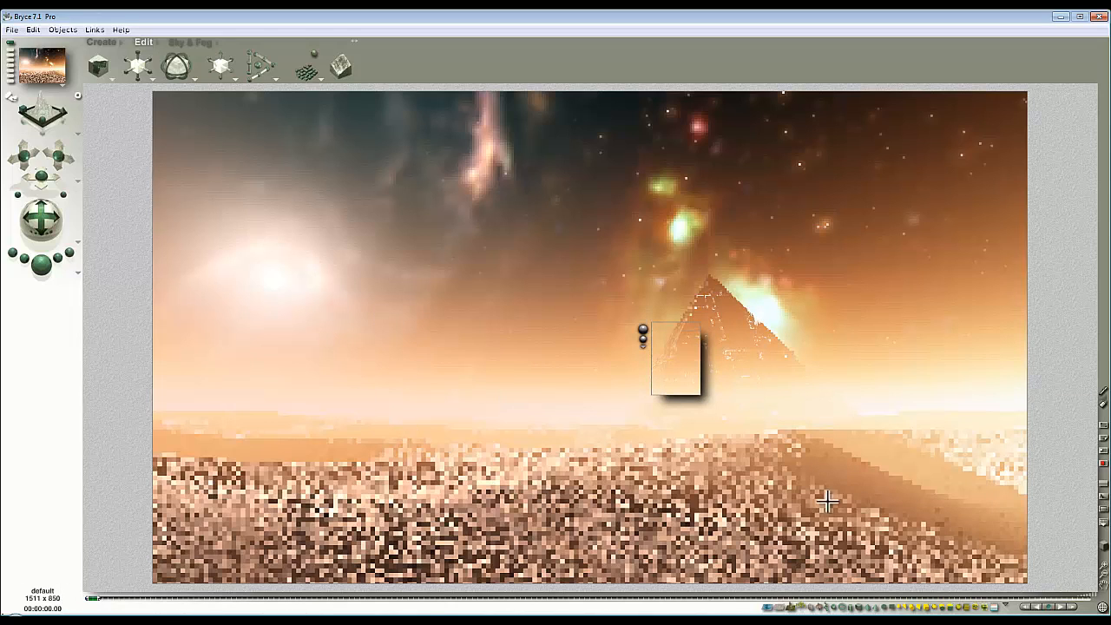
Step: Region-render the lower-right dunes, then open the Sky Lab's sun and moon settings
{"action": "left_click_drag", "start_coordinate": [819, 444], "coordinate": [819, 441]}
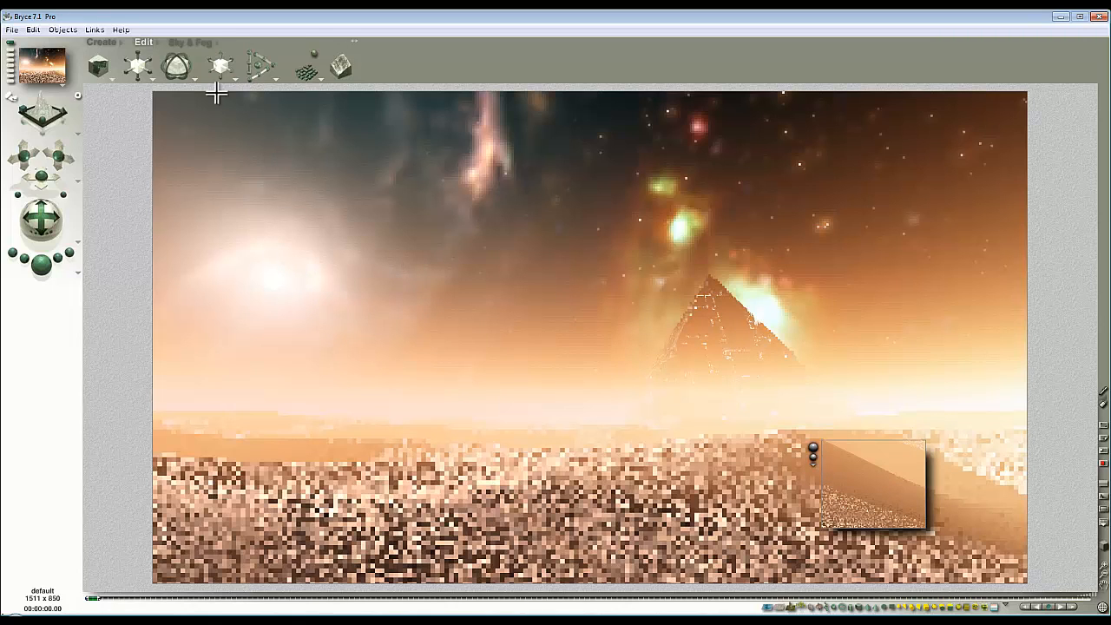
{"action": "left_click", "coordinate": [198, 42]}
{"action": "left_click", "coordinate": [298, 49]}
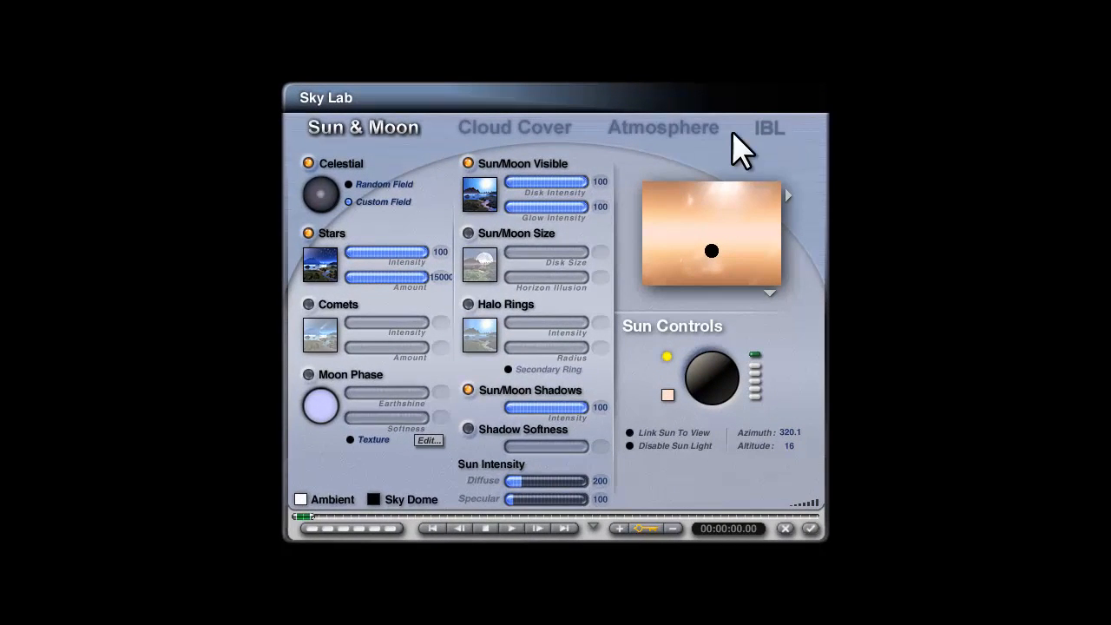
Step: Set Haze Thickness to 25 in the Sky Lab's Atmosphere settings and apply it
{"action": "left_click", "coordinate": [727, 130]}
{"action": "left_click", "coordinate": [441, 347]}
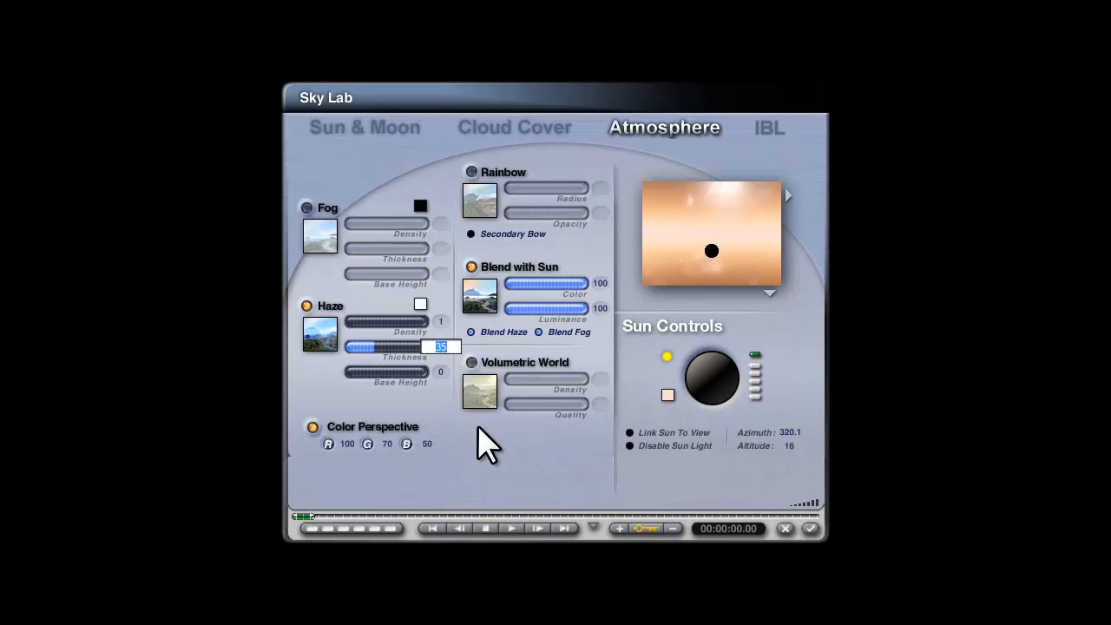
{"action": "type", "text": "1"}
{"action": "key", "text": "BackSpace"}
{"action": "type", "text": "25"}
{"action": "key", "text": "Return"}
{"action": "left_click", "coordinate": [809, 528]}
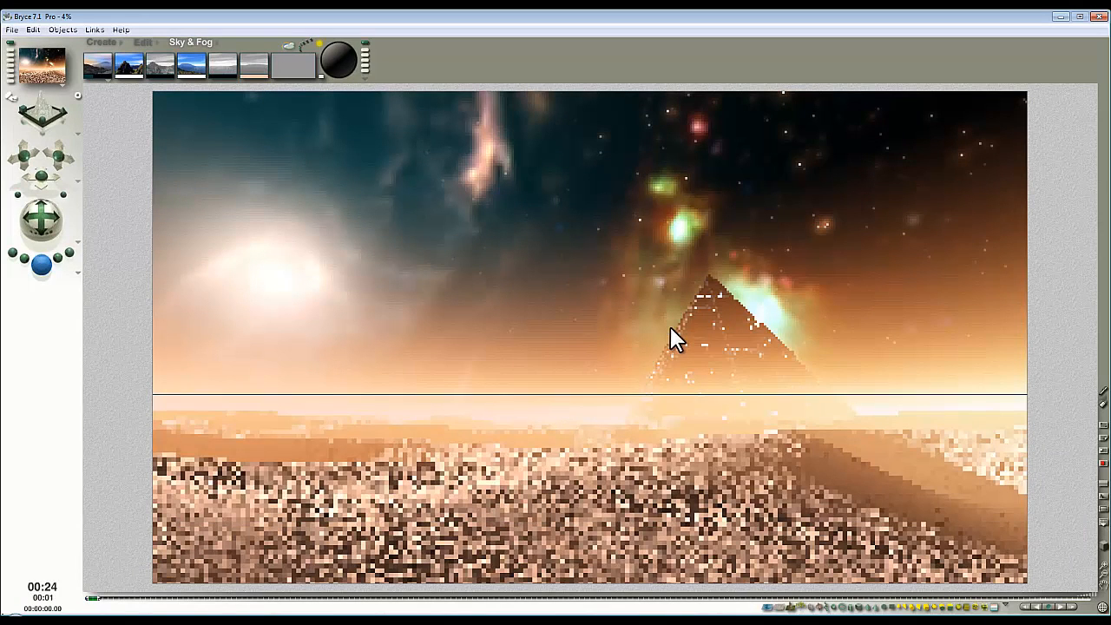
Step: Preview-render sky patches including the pale nebula streak, then open the Sky Lab's IBL settings
{"action": "left_click_drag", "start_coordinate": [698, 216], "coordinate": [609, 155]}
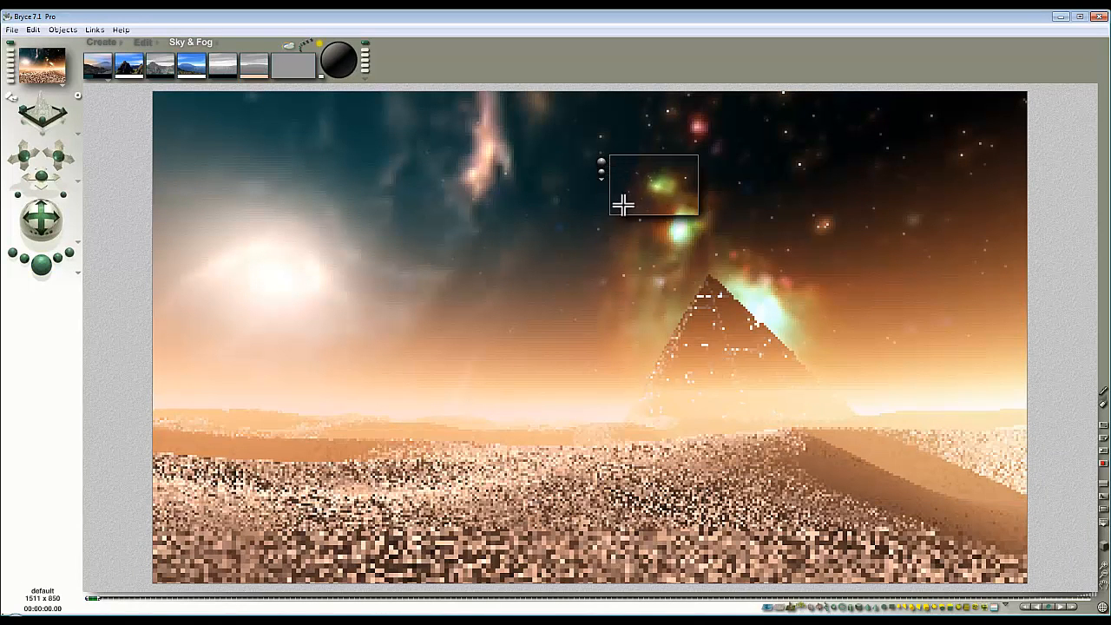
{"action": "left_click_drag", "start_coordinate": [799, 192], "coordinate": [789, 185]}
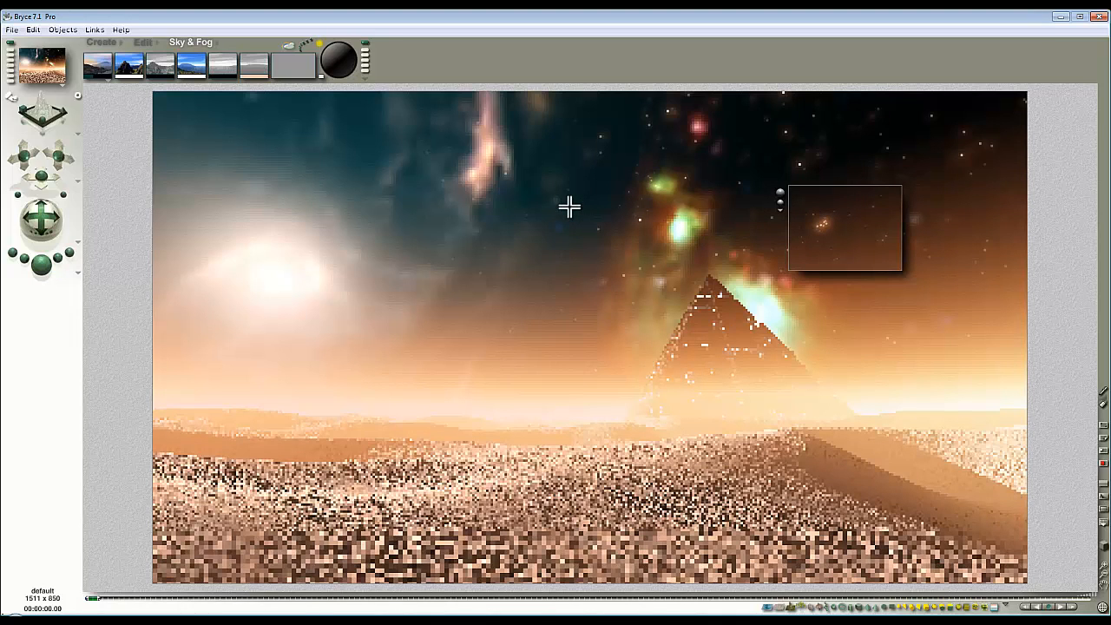
{"action": "left_click_drag", "start_coordinate": [551, 205], "coordinate": [422, 137]}
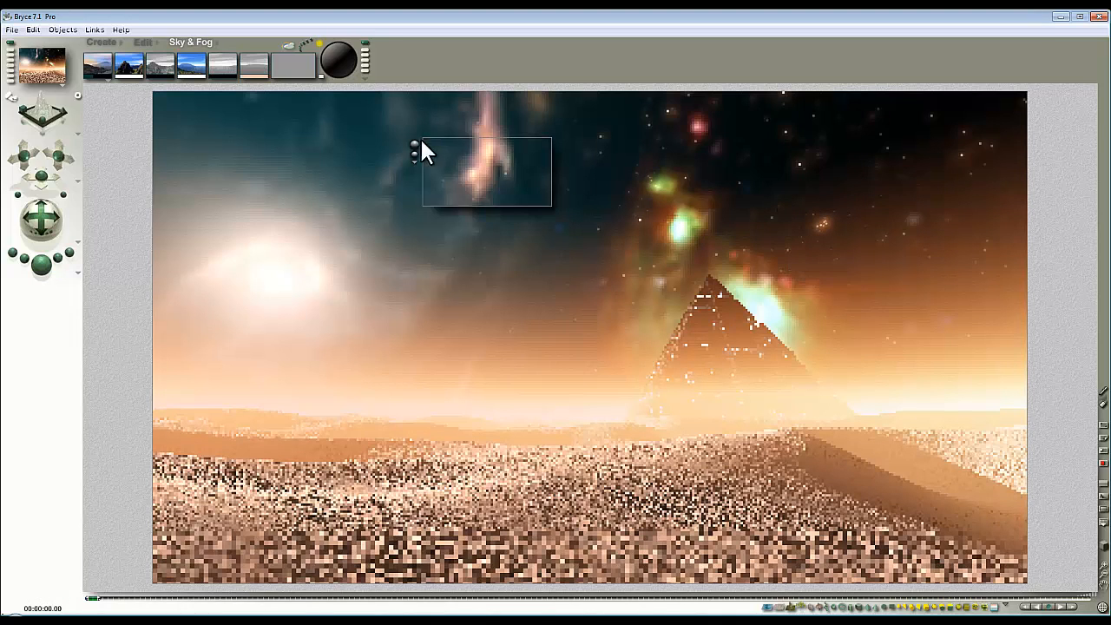
{"action": "left_click", "coordinate": [414, 161]}
{"action": "left_click", "coordinate": [284, 40]}
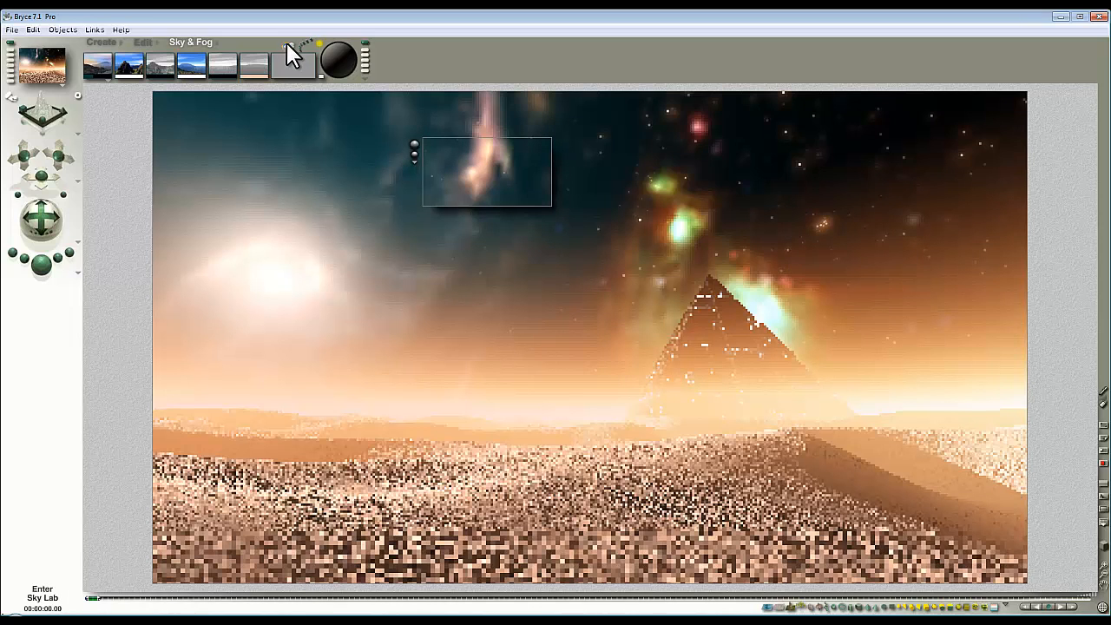
{"action": "left_click", "coordinate": [291, 48]}
{"action": "left_click", "coordinate": [699, 190]}
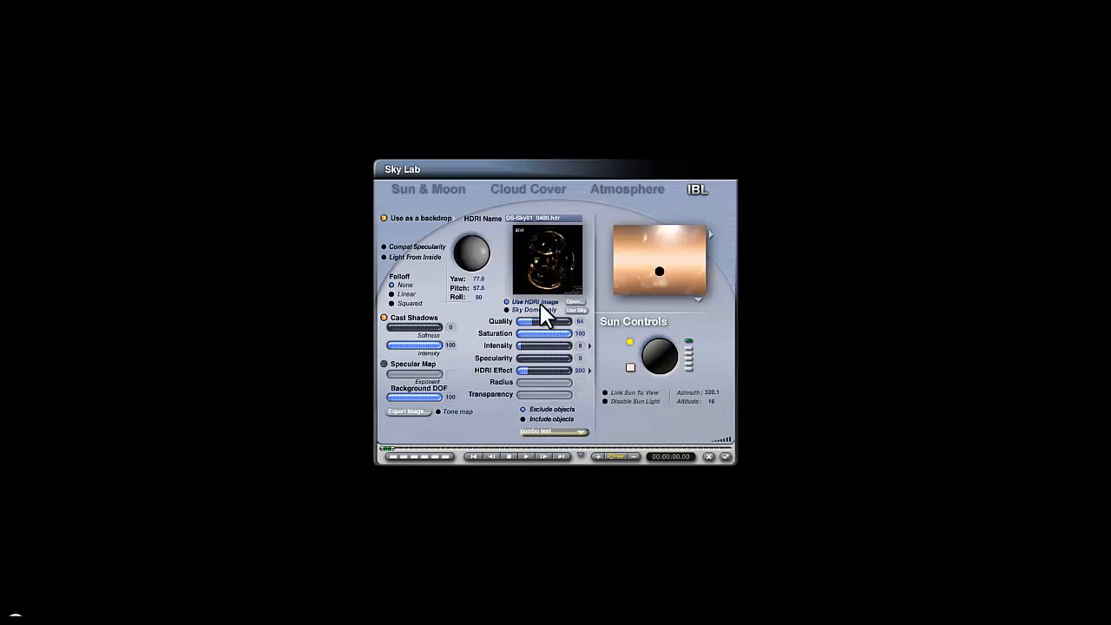
Step: Load DS-Sky01_3840.hdr as the IBL sky image and preview it rendered in the scene
{"action": "left_click", "coordinate": [575, 301]}
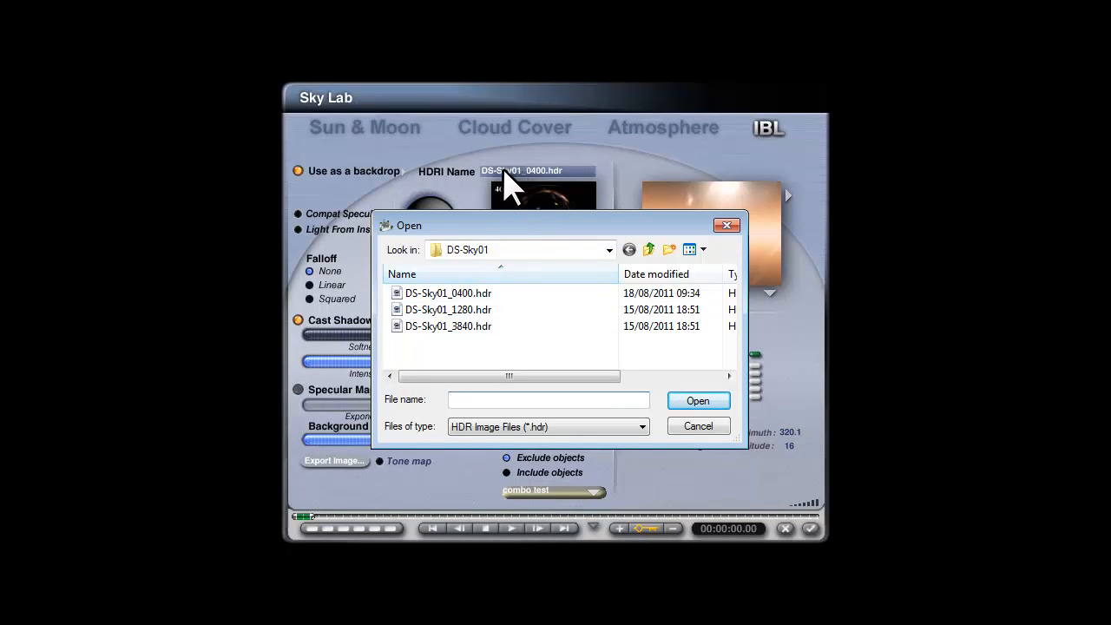
{"action": "left_click", "coordinate": [439, 327]}
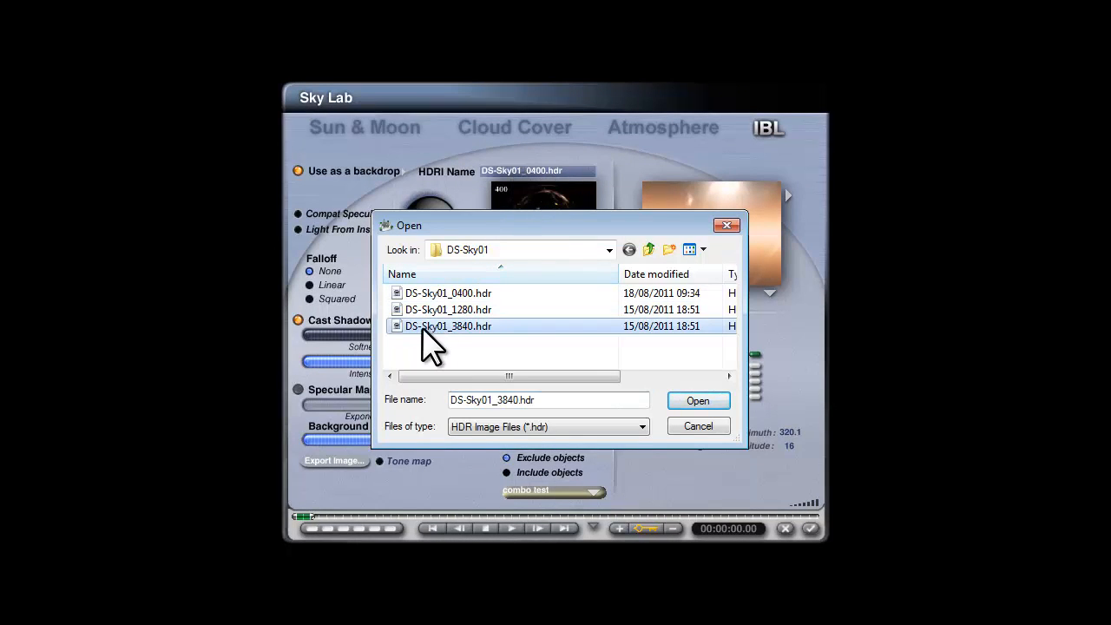
{"action": "left_click", "coordinate": [698, 401]}
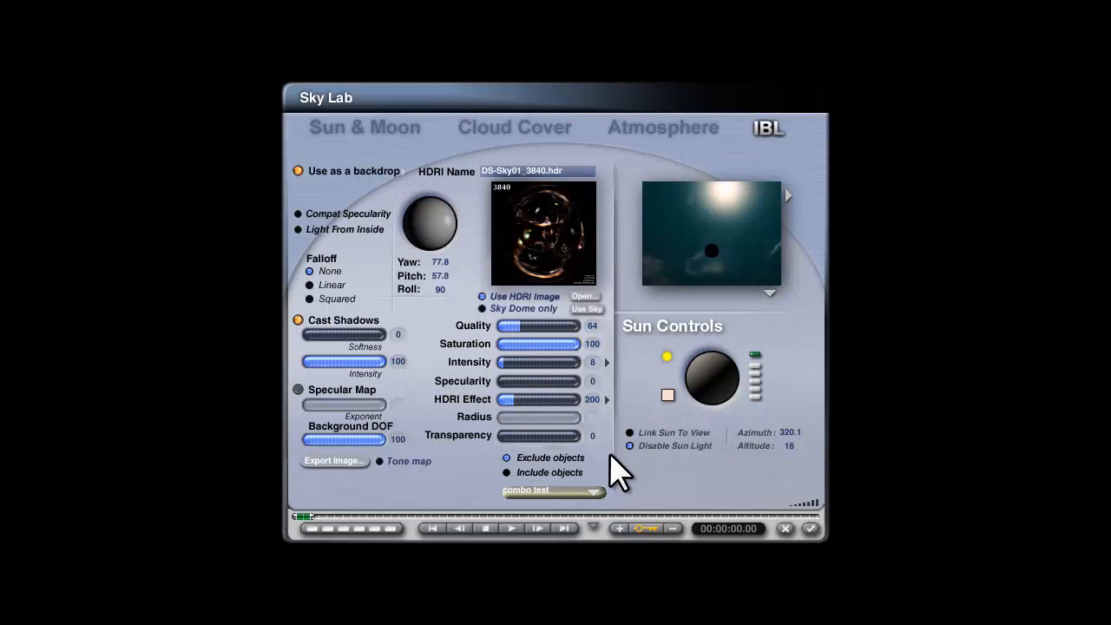
{"action": "left_click", "coordinate": [769, 293]}
{"action": "left_click", "coordinate": [778, 298]}
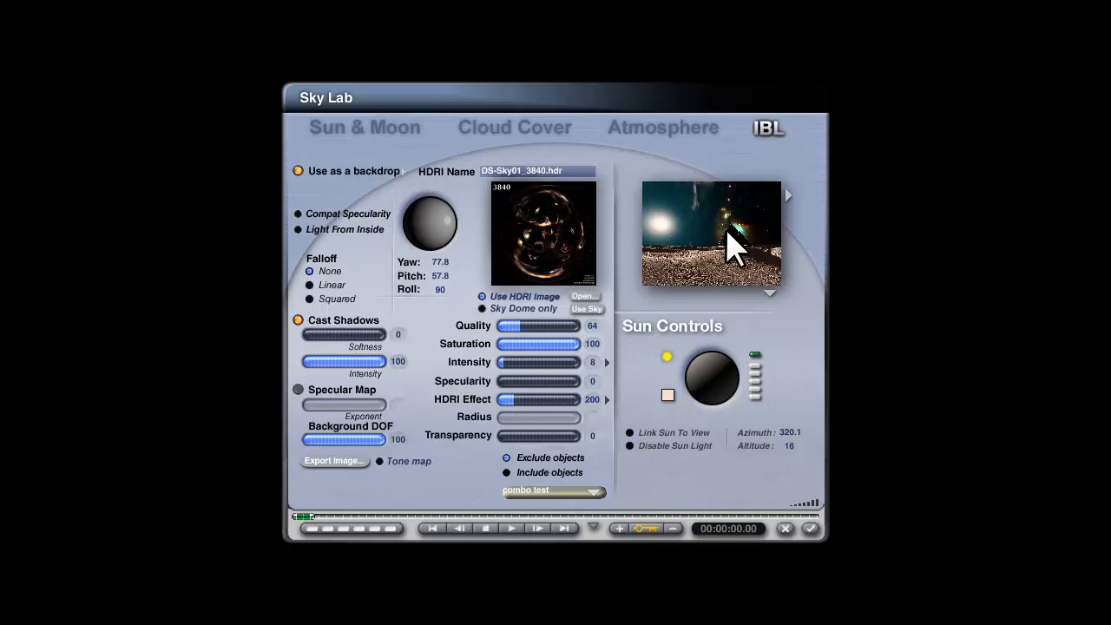
Step: Turn haze back on, set the backdrop to Add to sky, and render the scene
{"action": "left_click", "coordinate": [638, 132]}
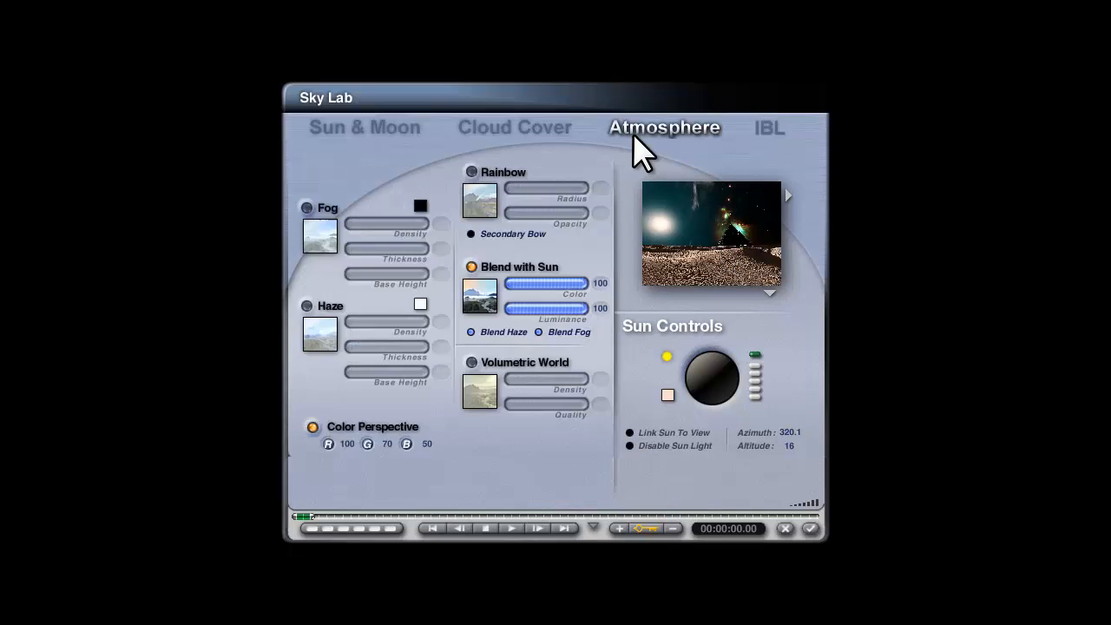
{"action": "left_click", "coordinate": [306, 306]}
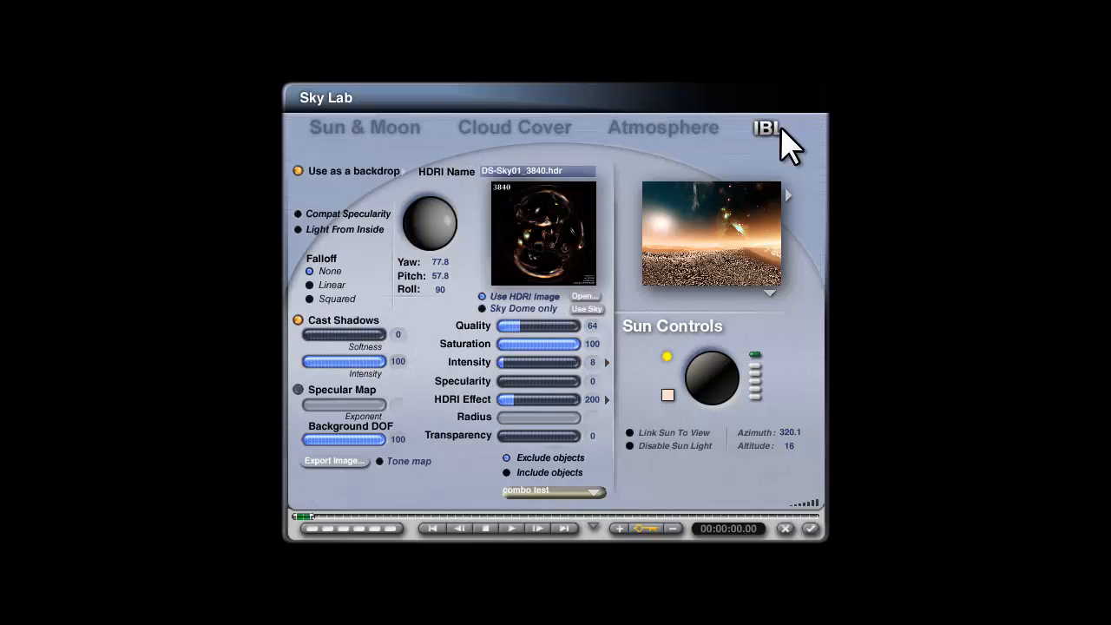
{"action": "left_click", "coordinate": [406, 173]}
{"action": "left_click", "coordinate": [444, 224]}
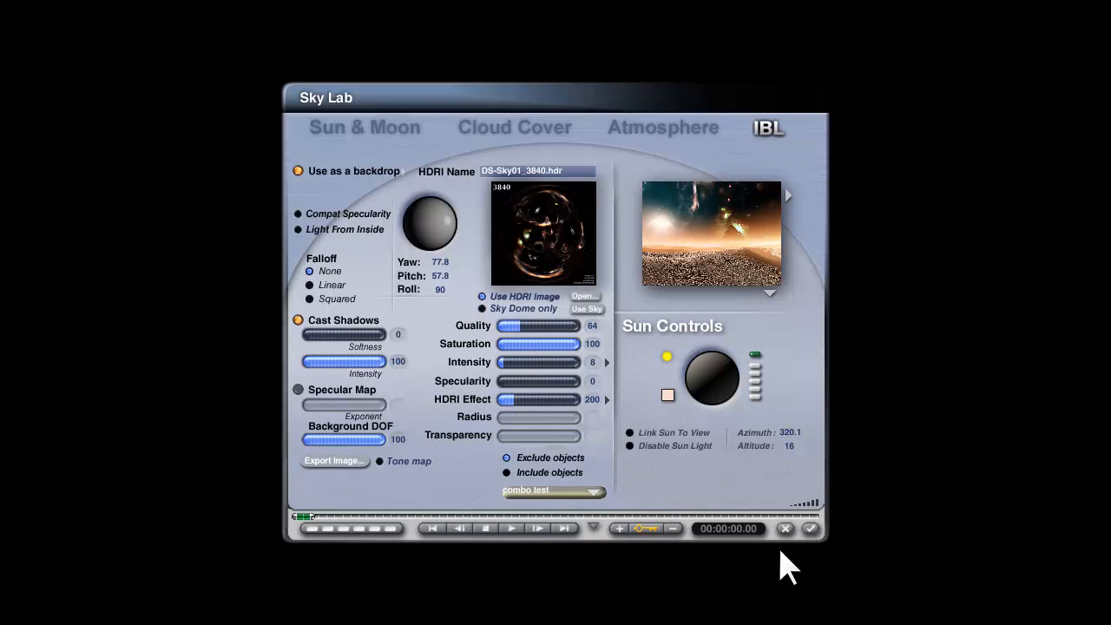
{"action": "left_click", "coordinate": [810, 529]}
{"action": "left_click", "coordinate": [42, 264]}
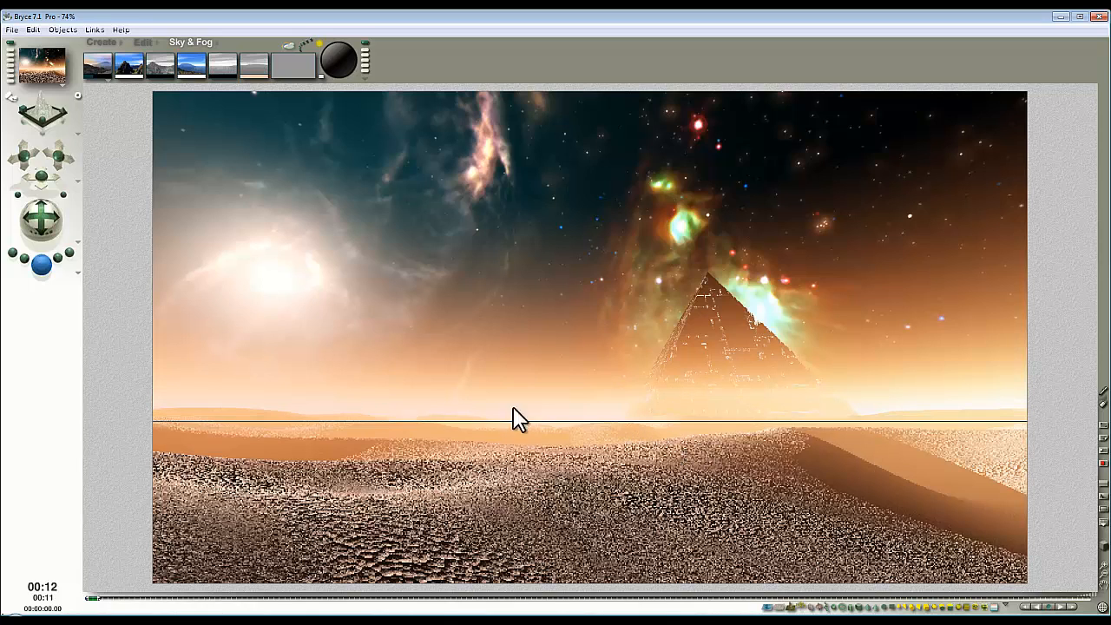
Step: Stop the render at about 76% once the nebula sky, haze and dunes show
{"action": "left_click", "coordinate": [533, 232]}
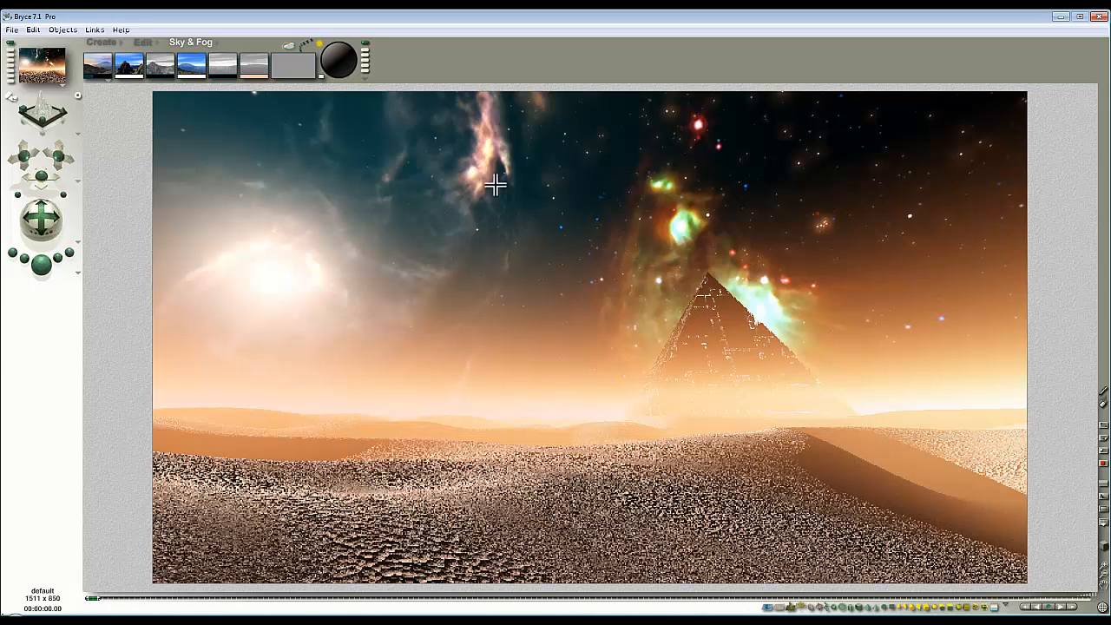
Step: Add a ground plane and link it to track the Perspective Camera
{"action": "left_click", "coordinate": [104, 42]}
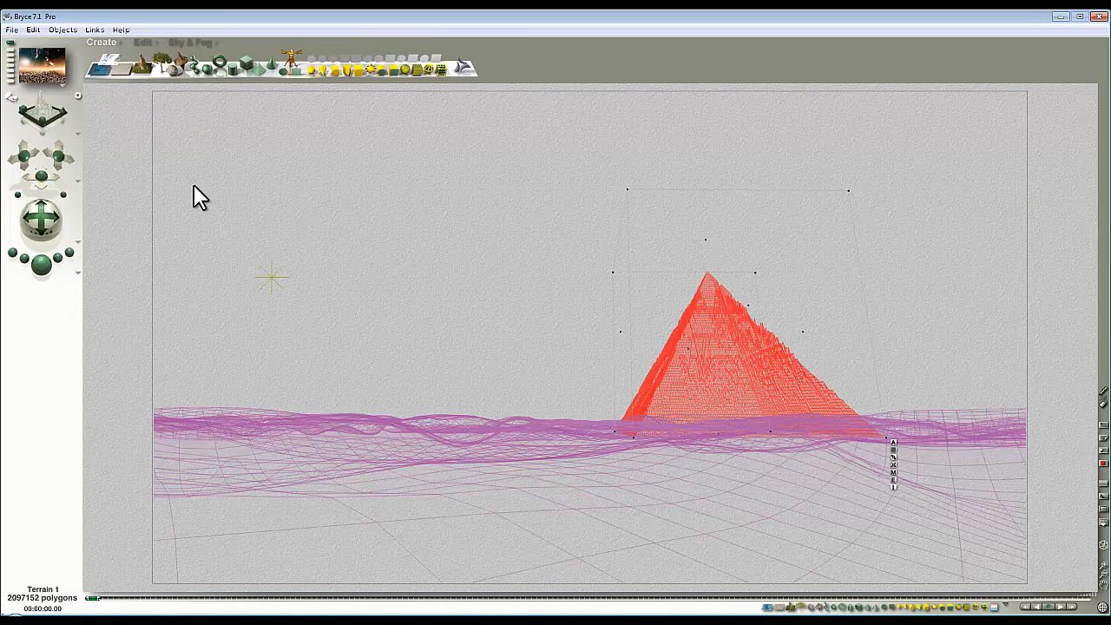
{"action": "left_click", "coordinate": [120, 68]}
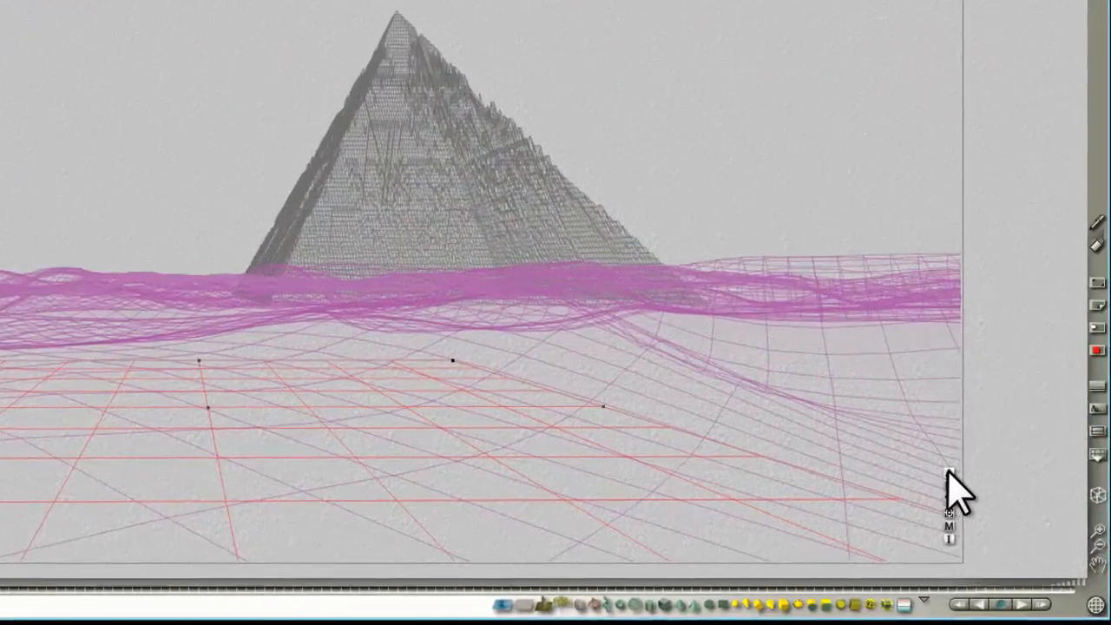
{"action": "left_click", "coordinate": [1021, 533]}
{"action": "left_click", "coordinate": [946, 181]}
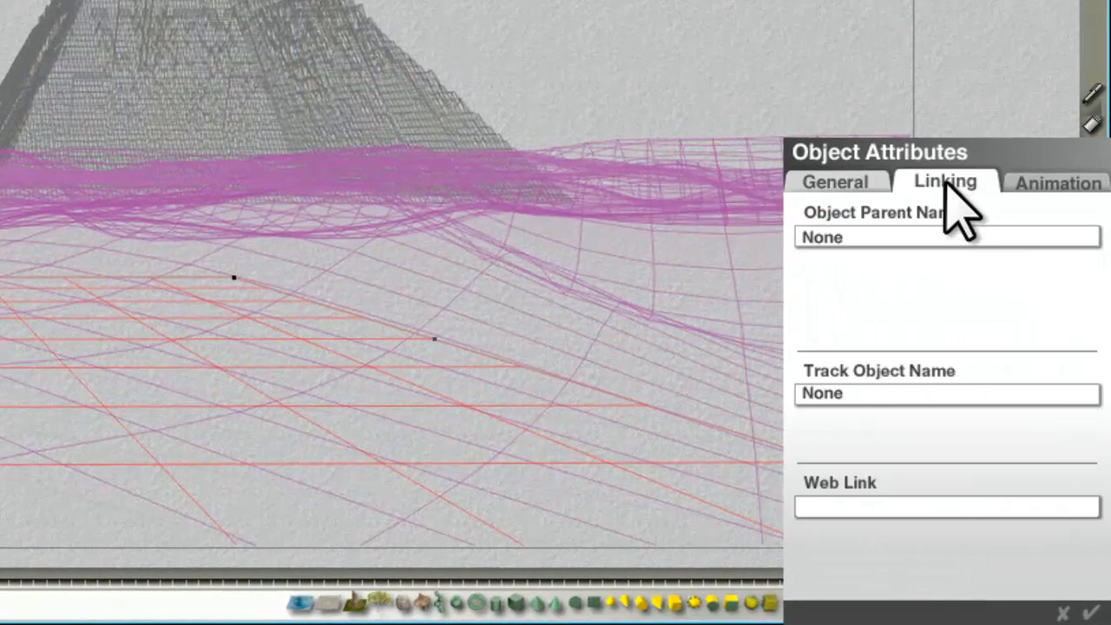
{"action": "left_click", "coordinate": [947, 393]}
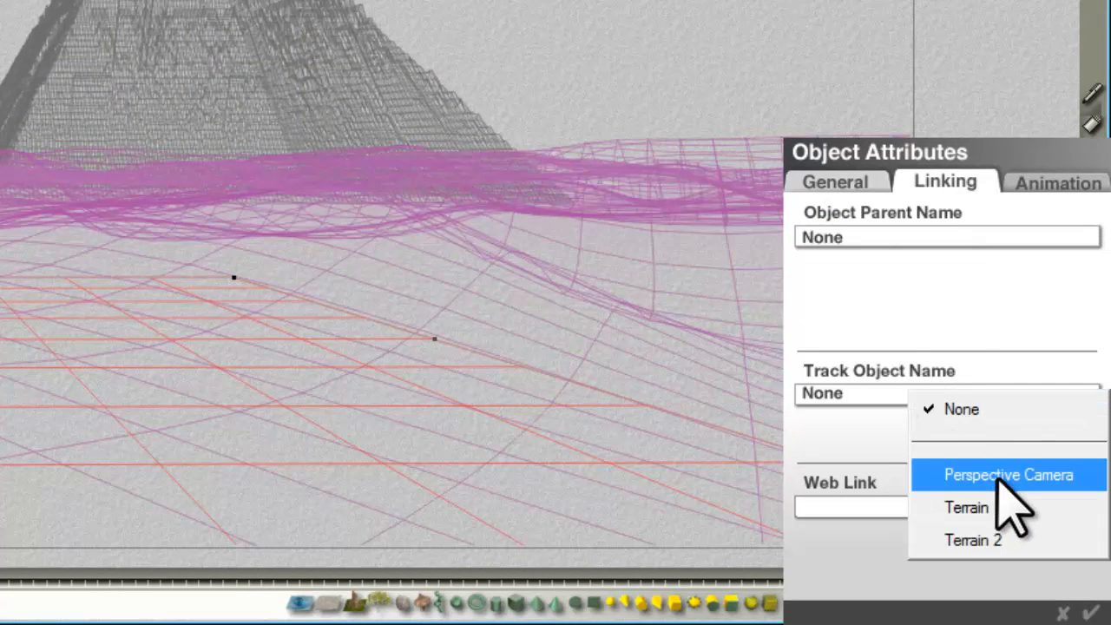
{"action": "left_click", "coordinate": [933, 474]}
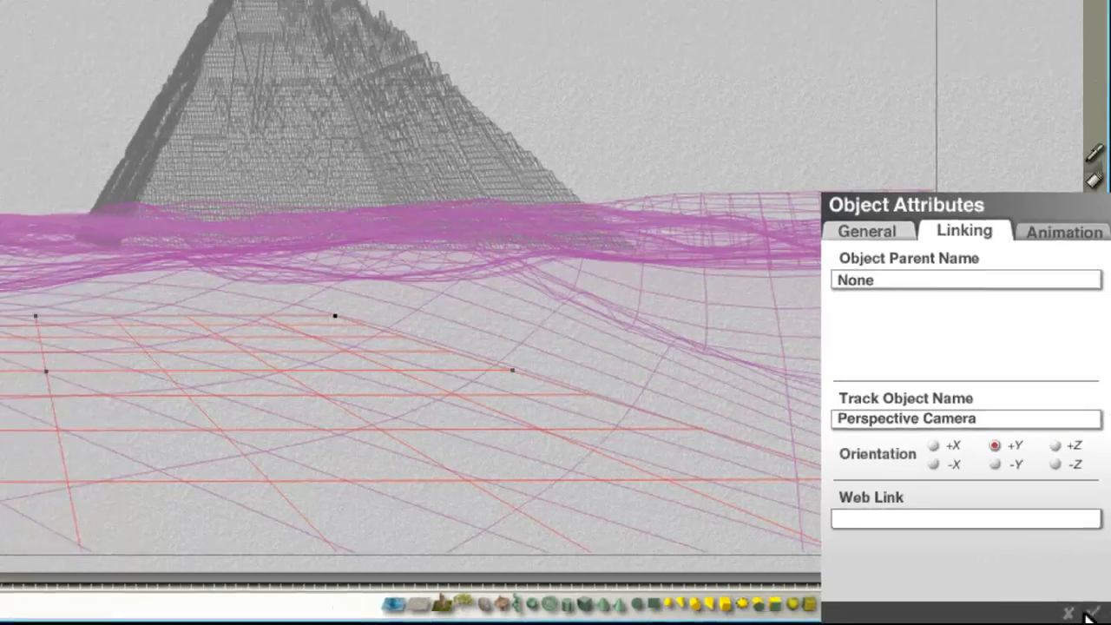
{"action": "left_click", "coordinate": [1091, 613]}
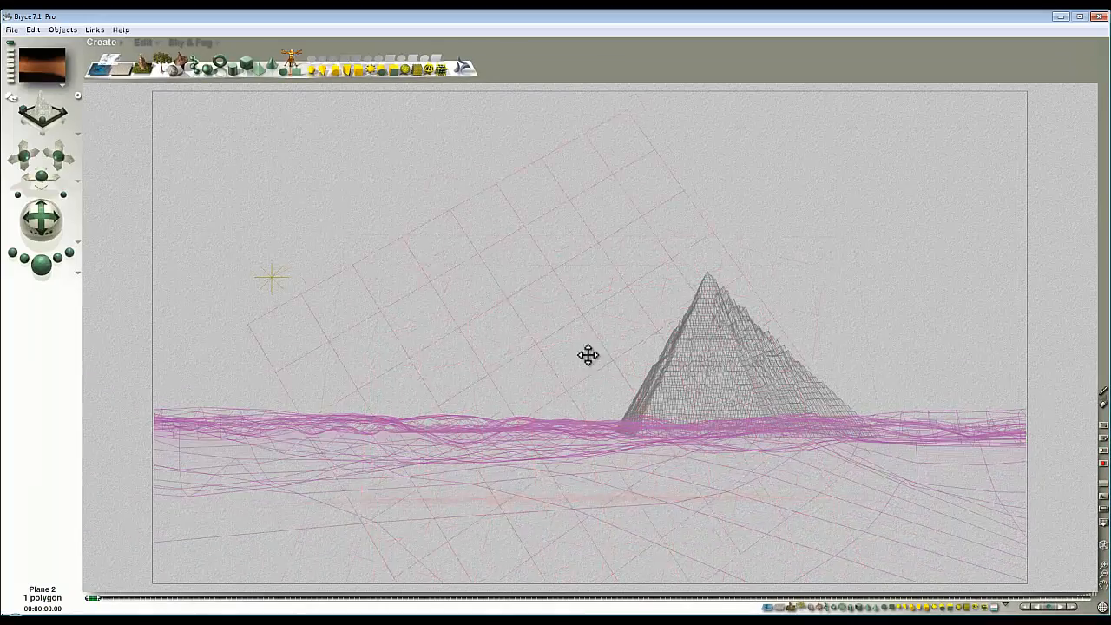
Step: Raise the plane above the dunes beside the pyramid, checking from the top view, and open its material
{"action": "left_click_drag", "start_coordinate": [588, 355], "coordinate": [562, 294]}
{"action": "left_click_drag", "start_coordinate": [545, 330], "coordinate": [619, 375]}
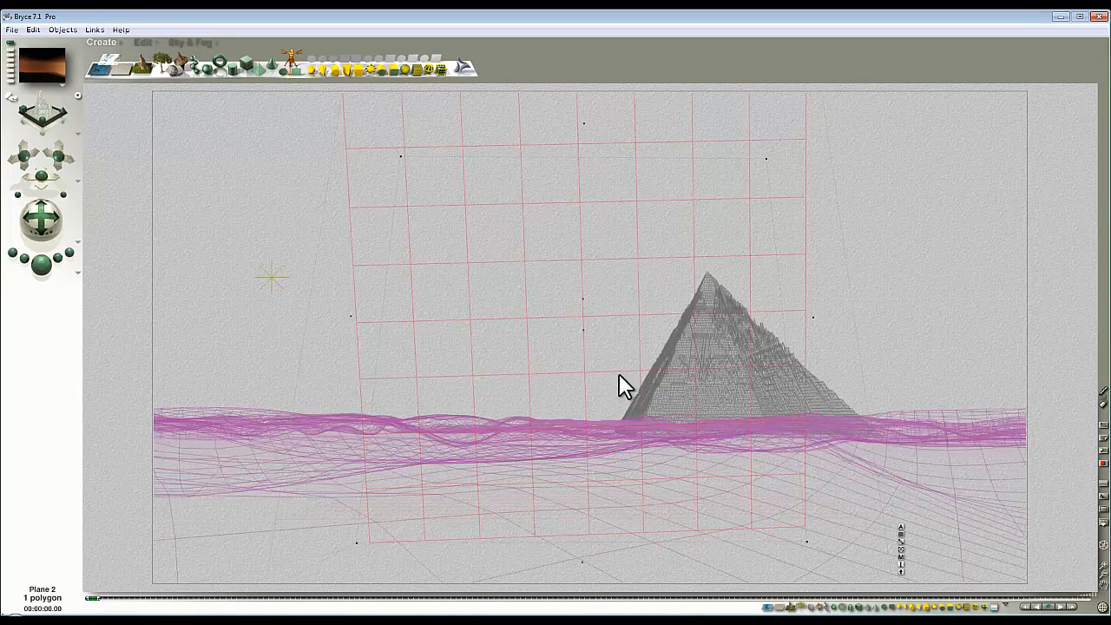
{"action": "key", "text": "2"}
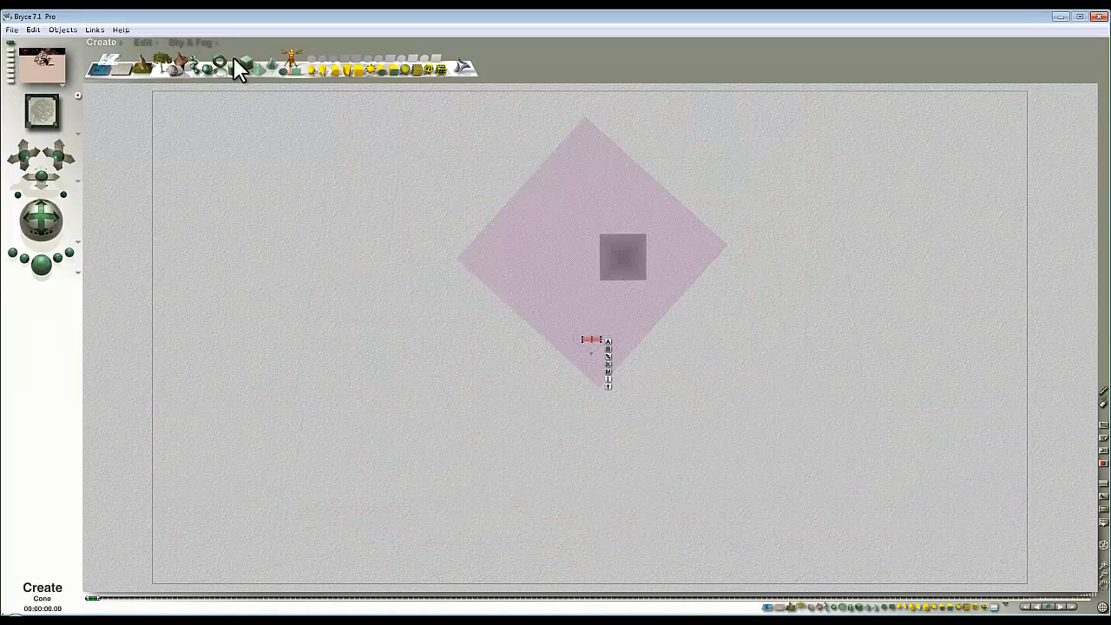
{"action": "left_click", "coordinate": [144, 42]}
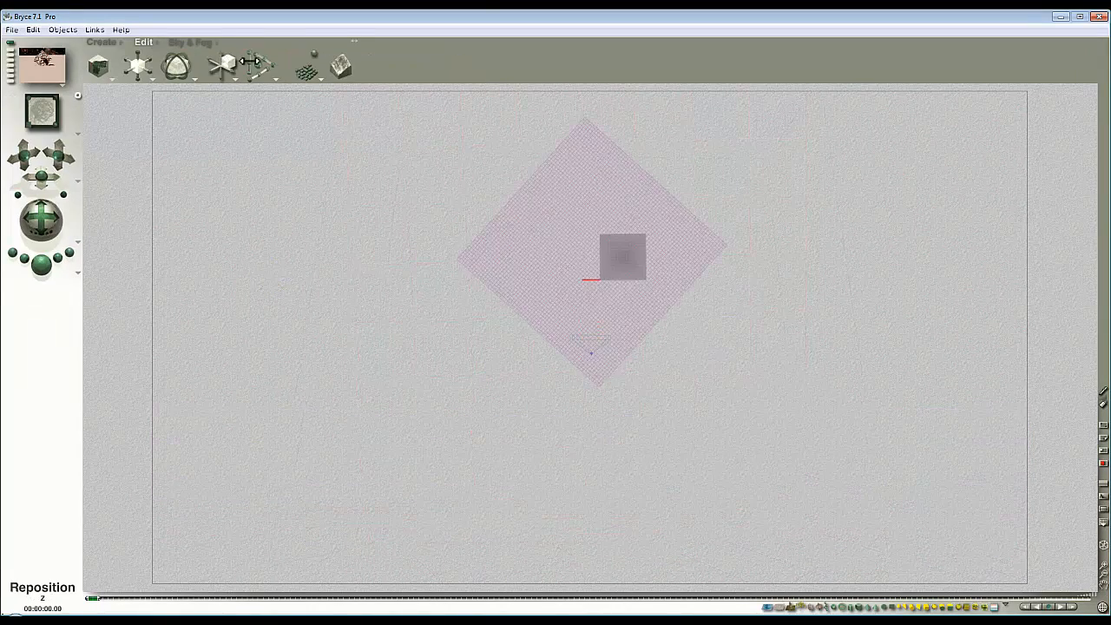
{"action": "left_click_drag", "start_coordinate": [232, 59], "coordinate": [236, 59]}
{"action": "key", "text": "1"}
{"action": "left_click_drag", "start_coordinate": [587, 412], "coordinate": [590, 358]}
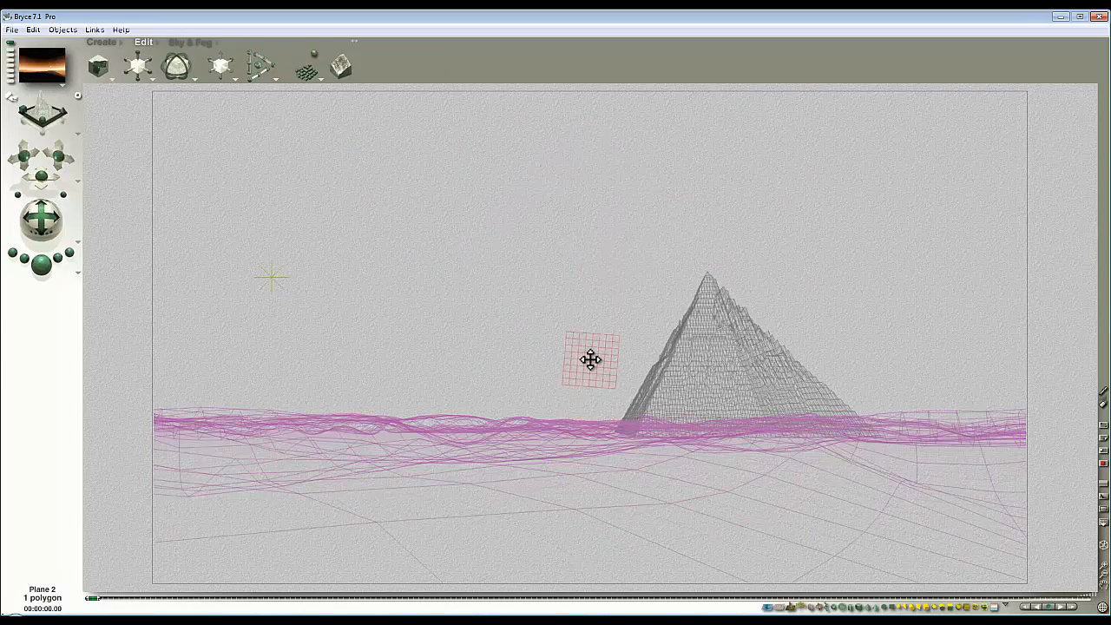
{"action": "left_click", "coordinate": [623, 418]}
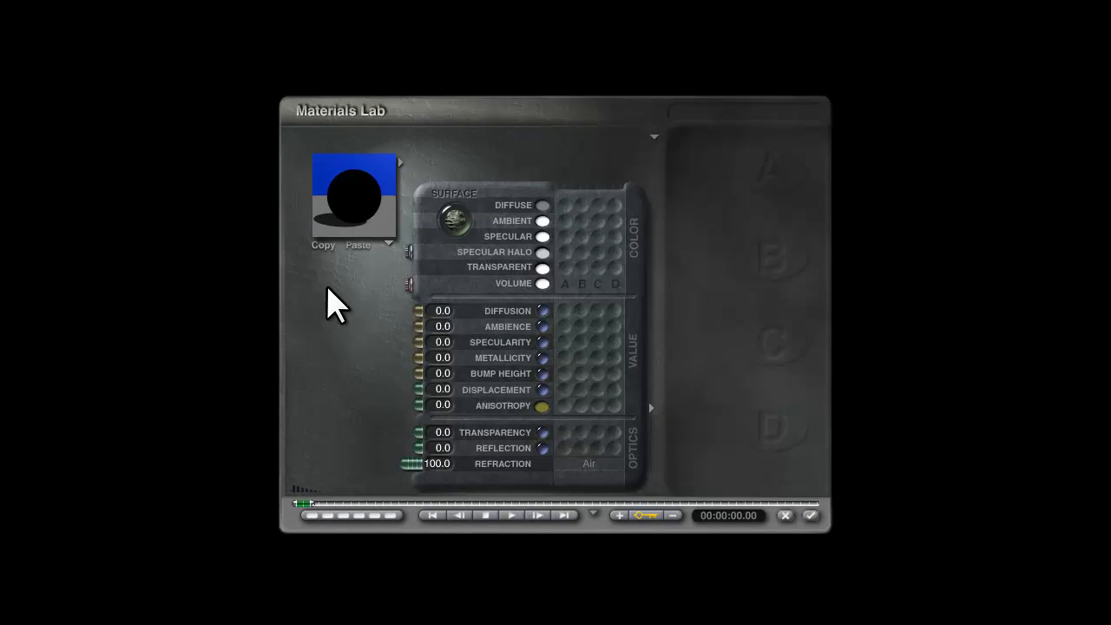
Step: Set the lens plane's Transparency to 100 and Refraction to 50, and apply the material
{"action": "left_click_drag", "start_coordinate": [417, 436], "coordinate": [268, 417]}
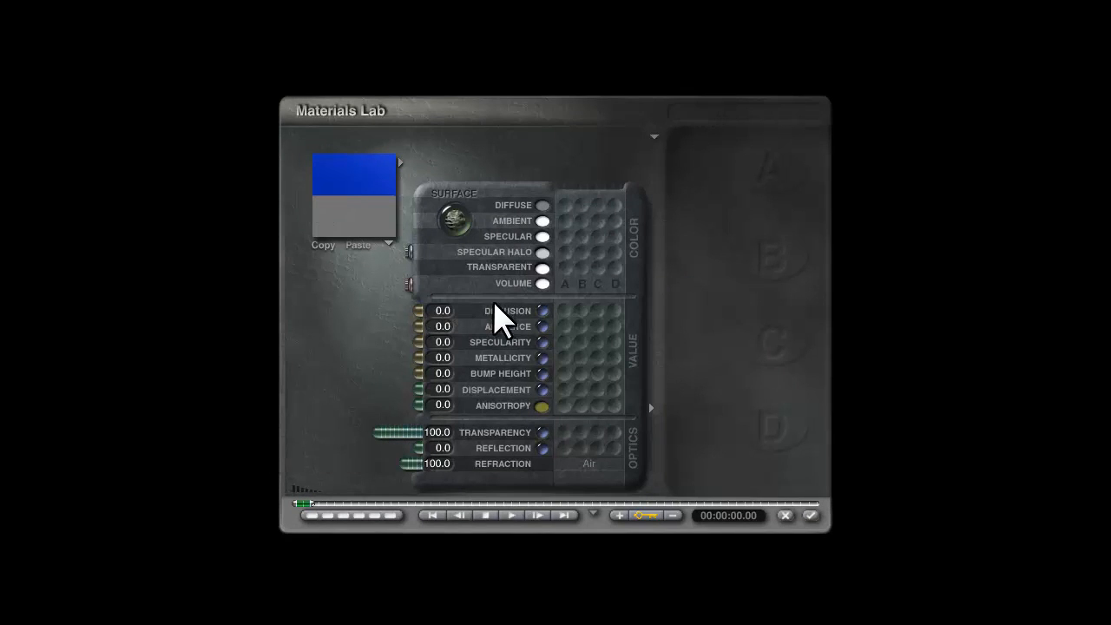
{"action": "left_click", "coordinate": [437, 464]}
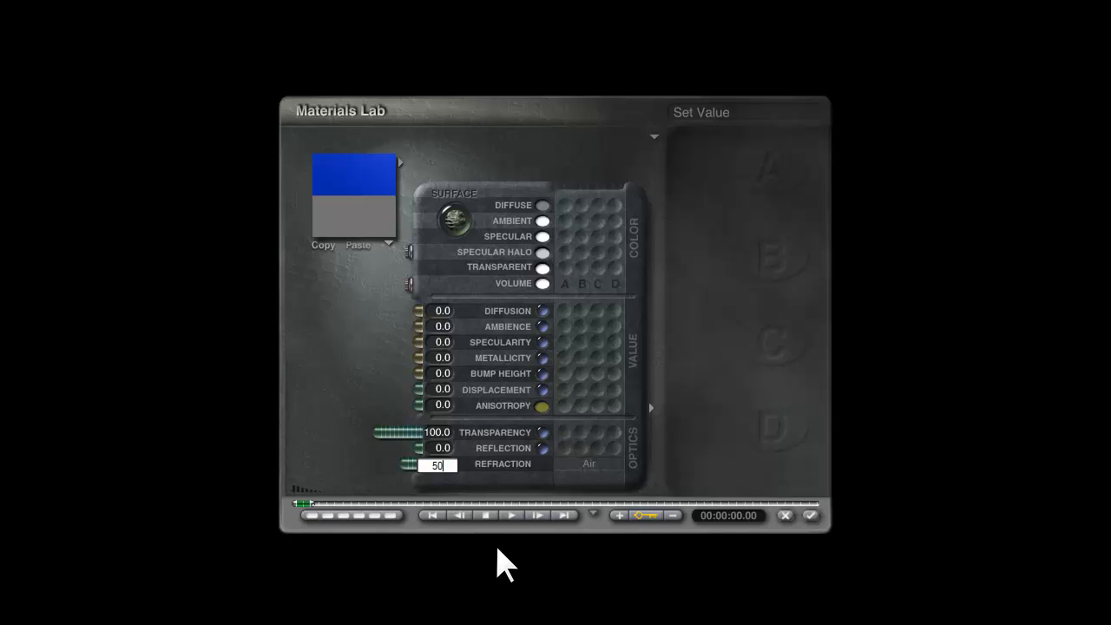
{"action": "key", "text": "Return"}
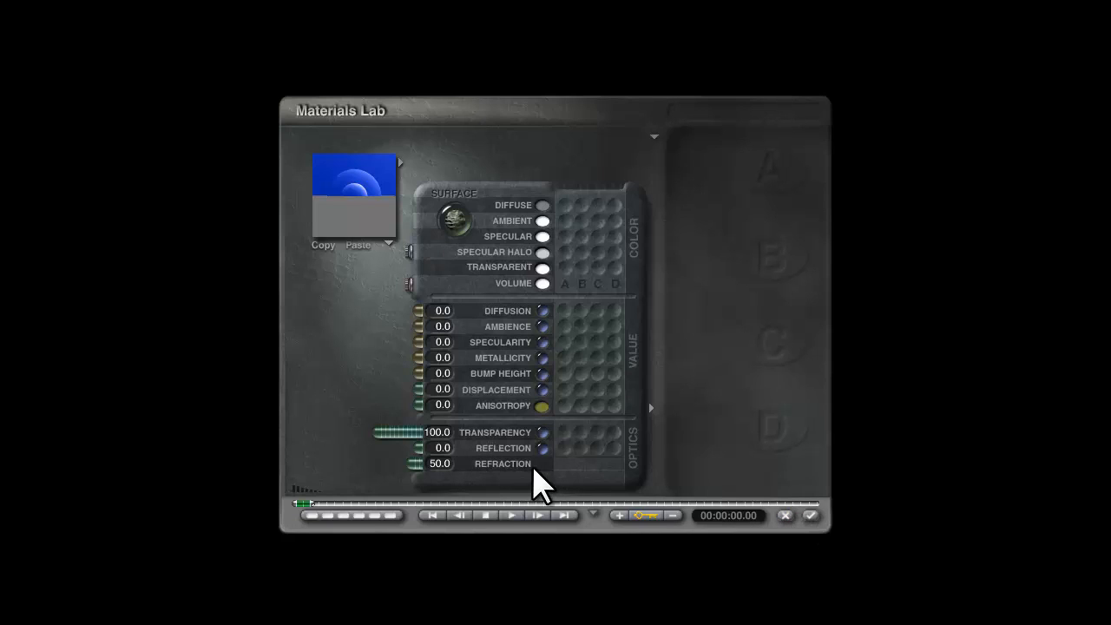
{"action": "left_click", "coordinate": [811, 517]}
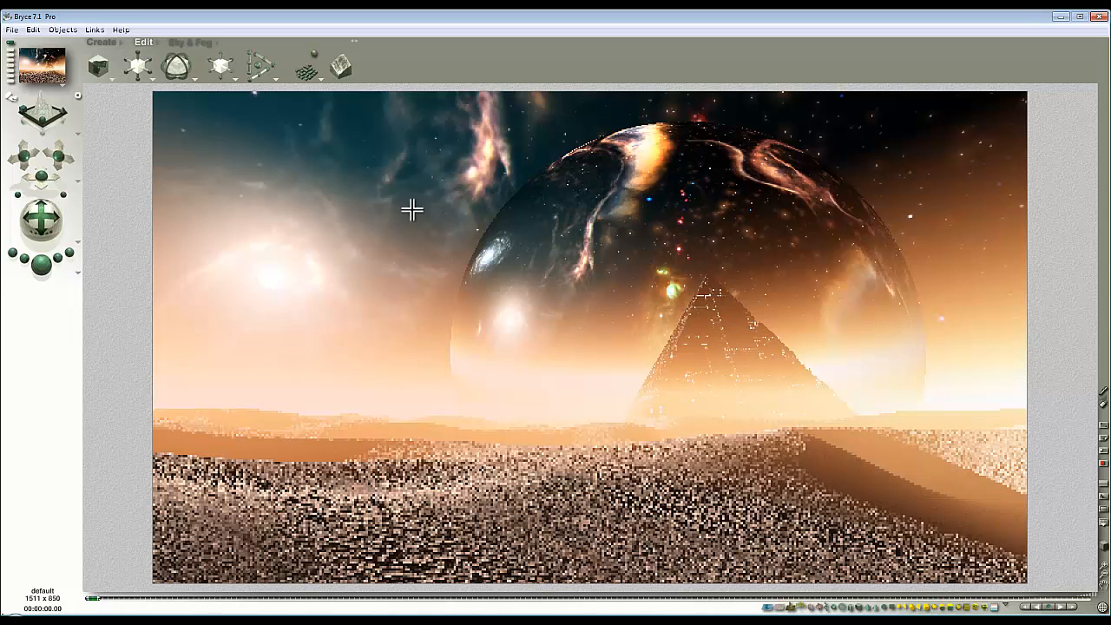
Step: Select the lens plane, shift it slightly left, and test-render the scene
{"action": "left_click", "coordinate": [626, 254]}
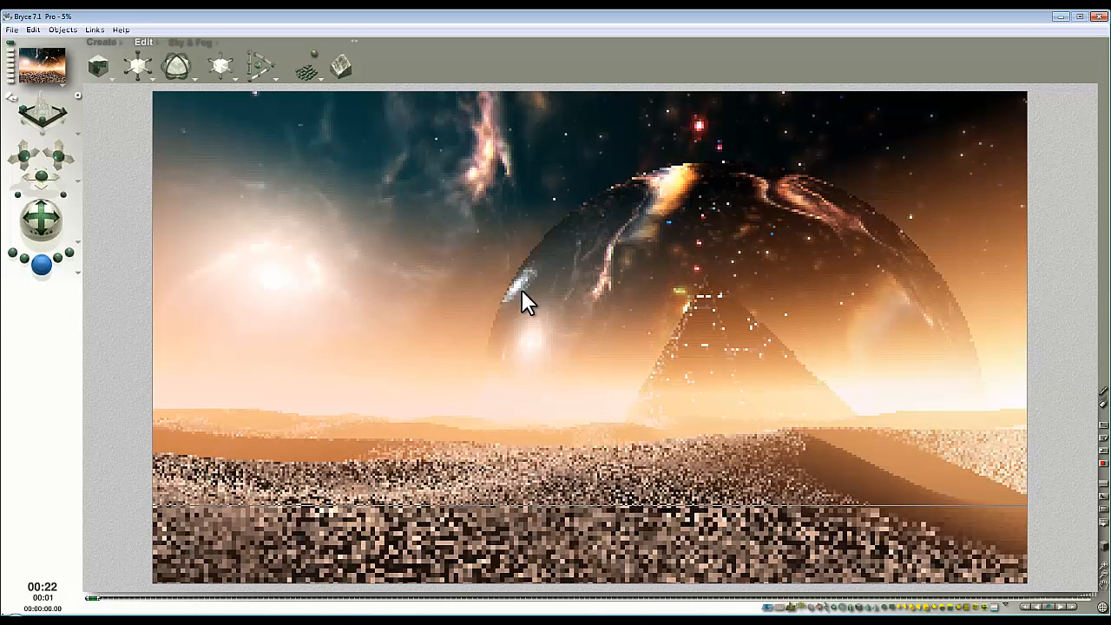
{"action": "left_click", "coordinate": [672, 306]}
{"action": "left_click_drag", "start_coordinate": [693, 396], "coordinate": [687, 398]}
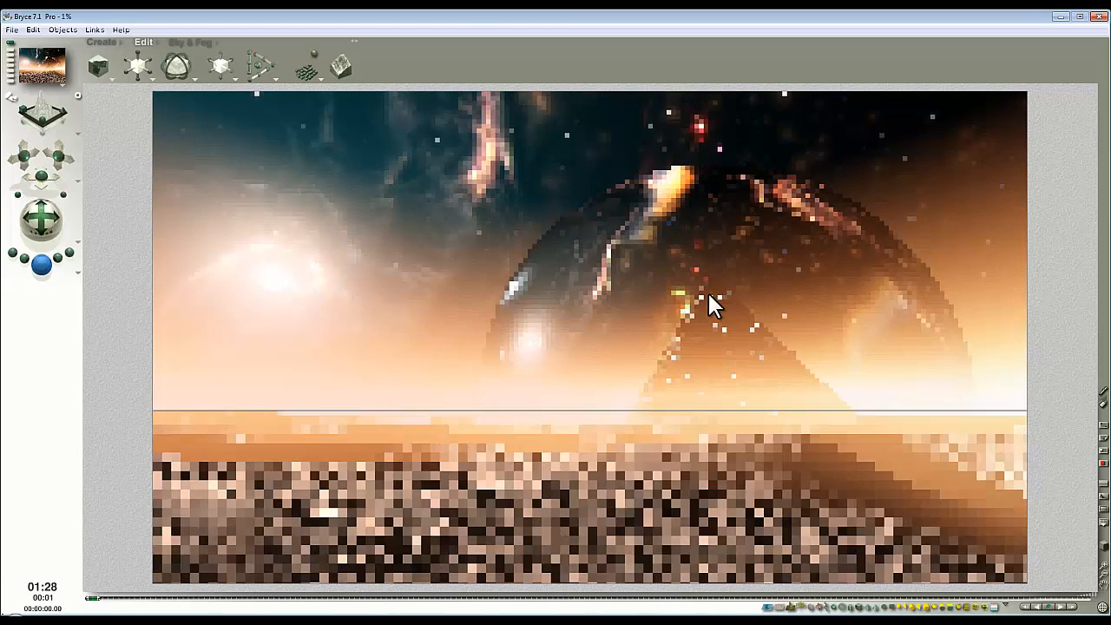
{"action": "left_click", "coordinate": [718, 292]}
{"action": "key", "text": "Escape"}
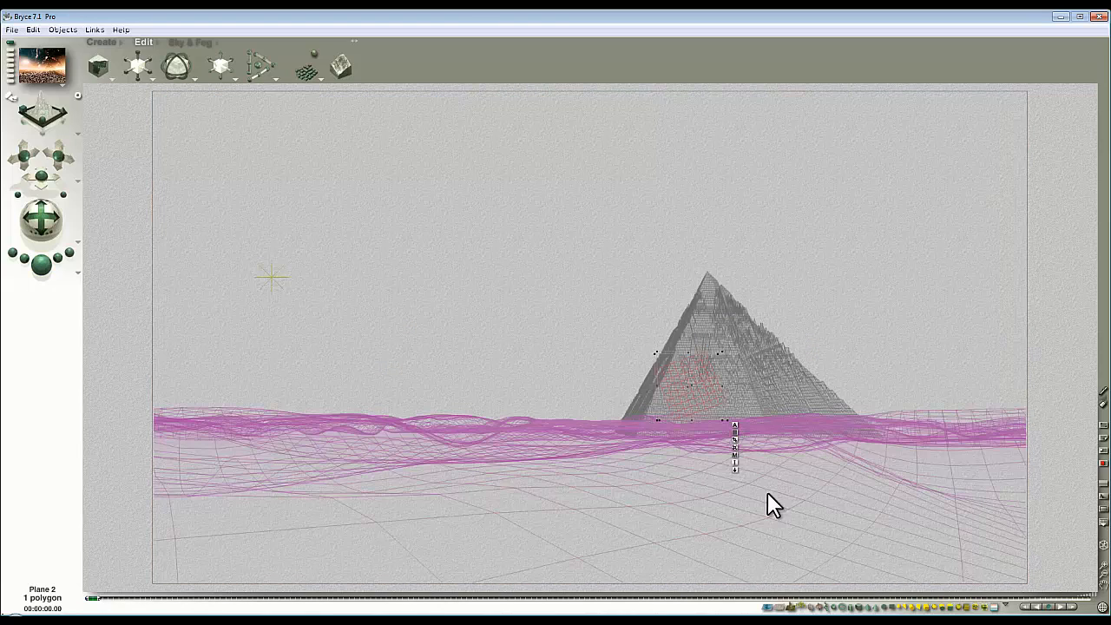
Step: Lower the lens plane material's Refraction to 35 and apply it
{"action": "left_click", "coordinate": [735, 450]}
{"action": "left_click", "coordinate": [478, 414]}
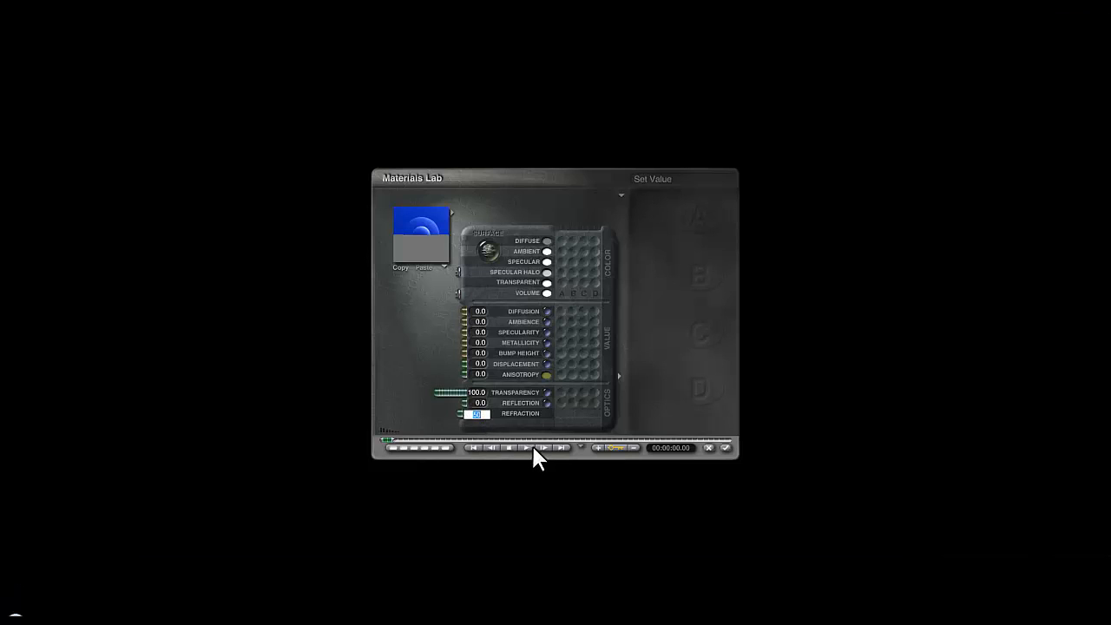
{"action": "type", "text": "3"}
{"action": "key", "text": "Return"}
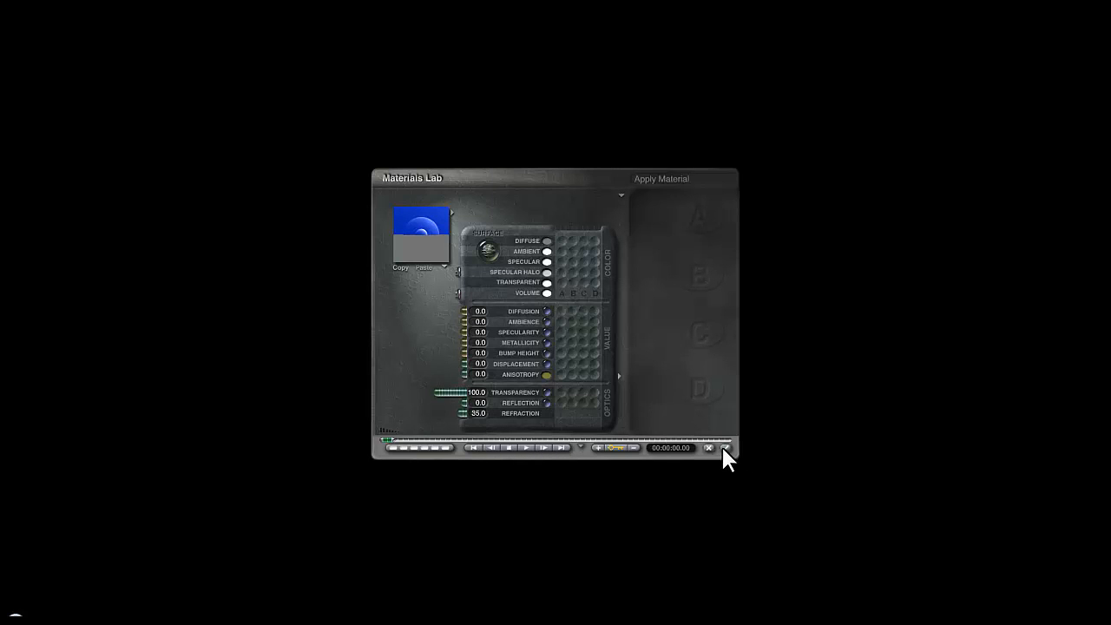
{"action": "left_click", "coordinate": [726, 448]}
Step: Preview the new refraction, then nudge the lens plane slightly right and up
{"action": "left_click", "coordinate": [41, 264]}
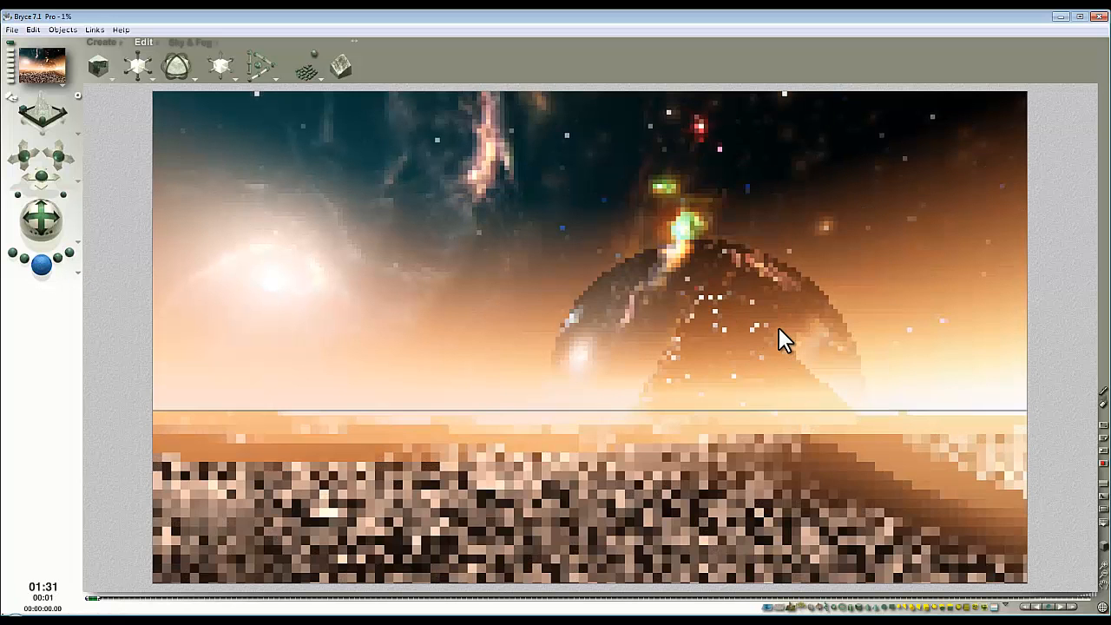
{"action": "left_click", "coordinate": [779, 328]}
{"action": "left_click", "coordinate": [678, 360]}
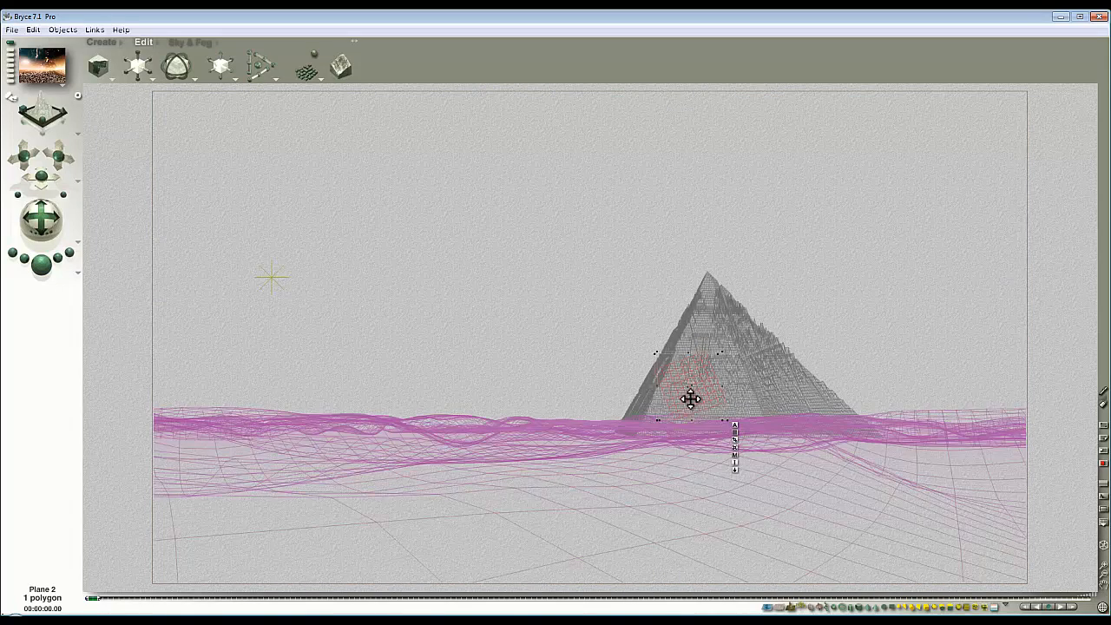
{"action": "left_click", "coordinate": [42, 263]}
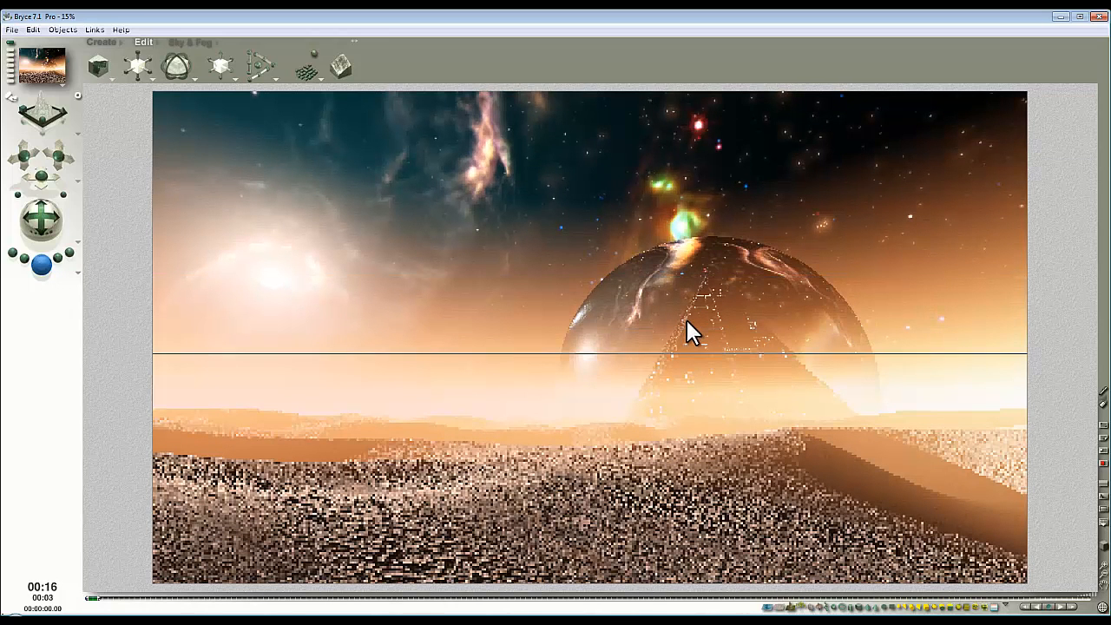
{"action": "left_click", "coordinate": [651, 357]}
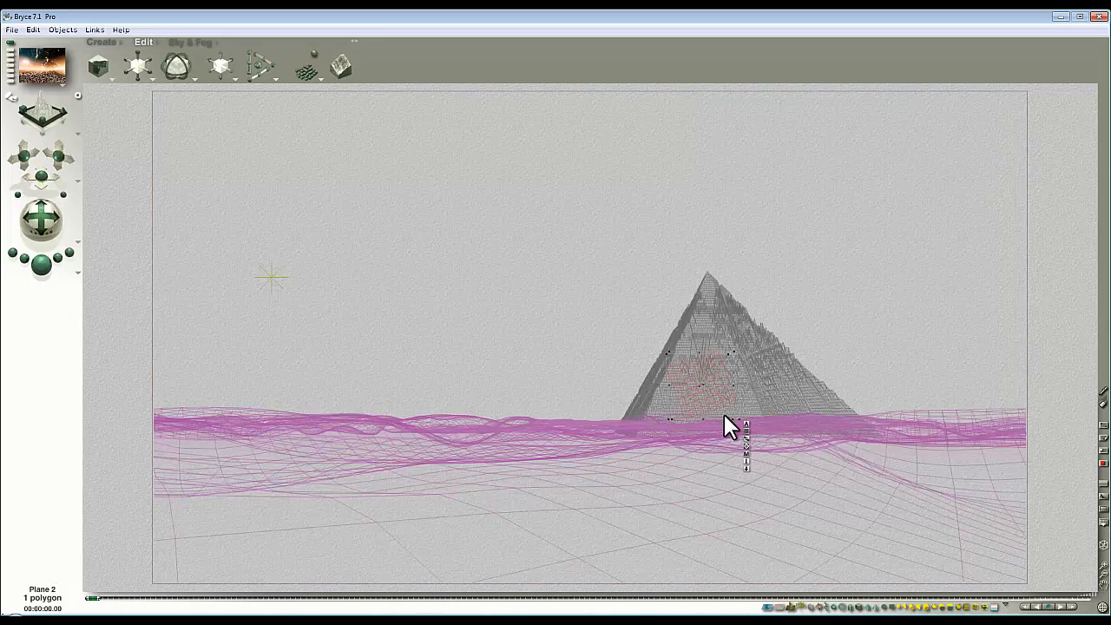
{"action": "left_click", "coordinate": [746, 448]}
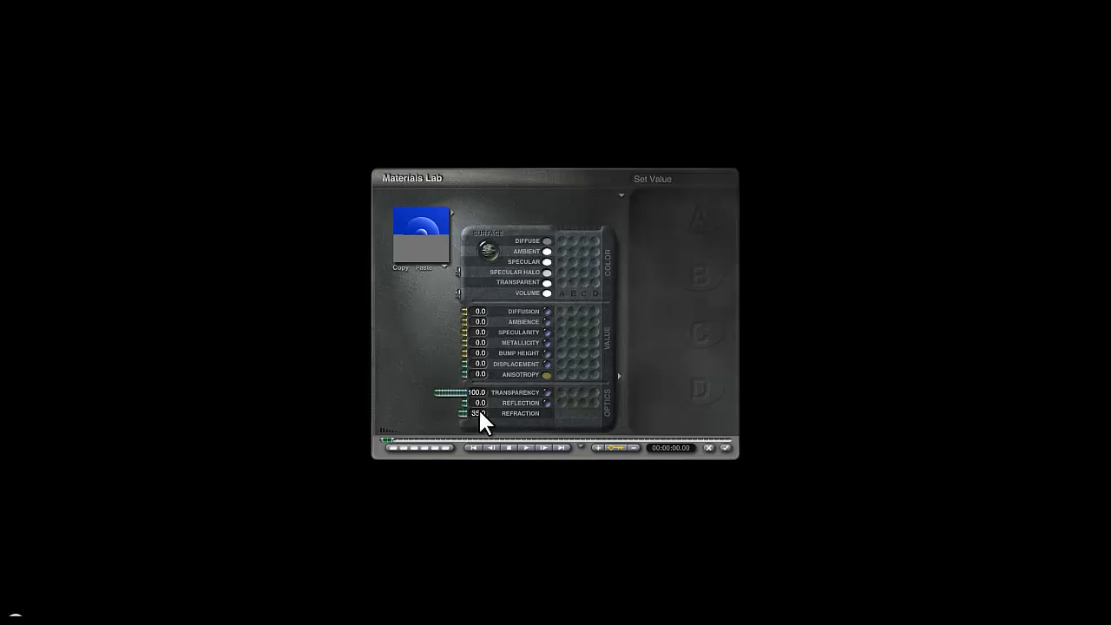
{"action": "left_click", "coordinate": [728, 448]}
{"action": "left_click_drag", "start_coordinate": [706, 392], "coordinate": [714, 389]}
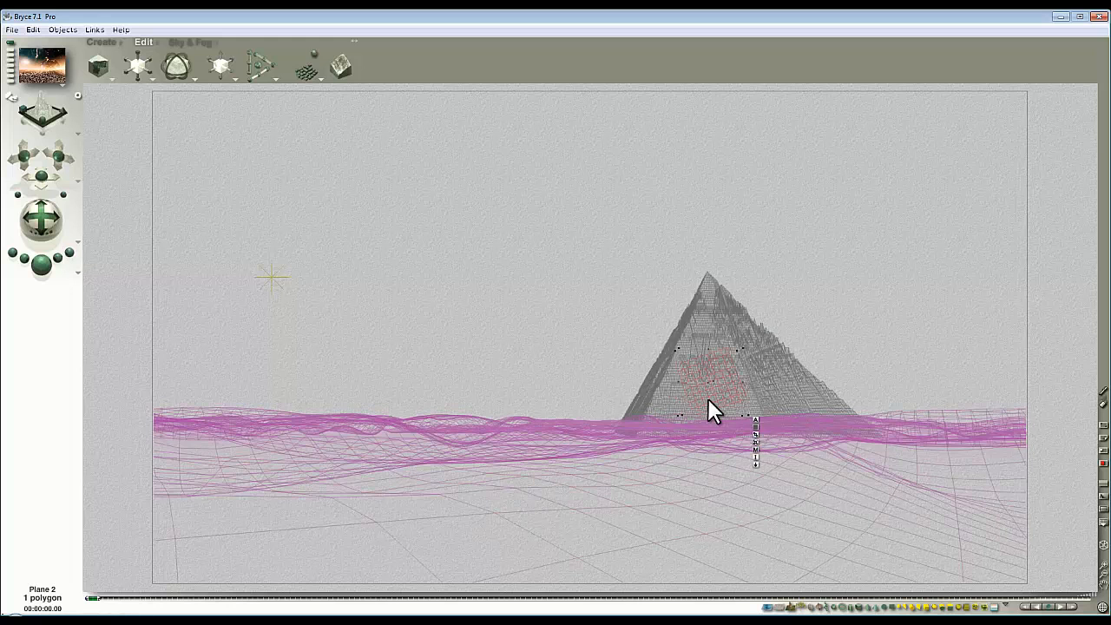
Step: Render a check, then select the pyramid terrain and rotate it about -4° on Z
{"action": "key", "text": "ctrl+r"}
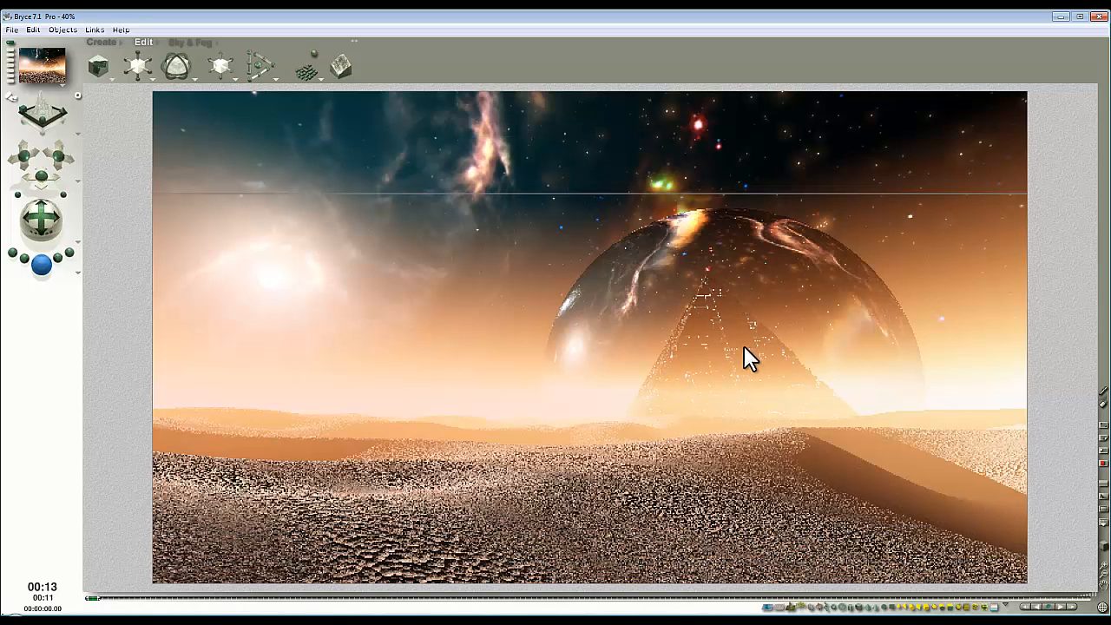
{"action": "key", "text": "Escape"}
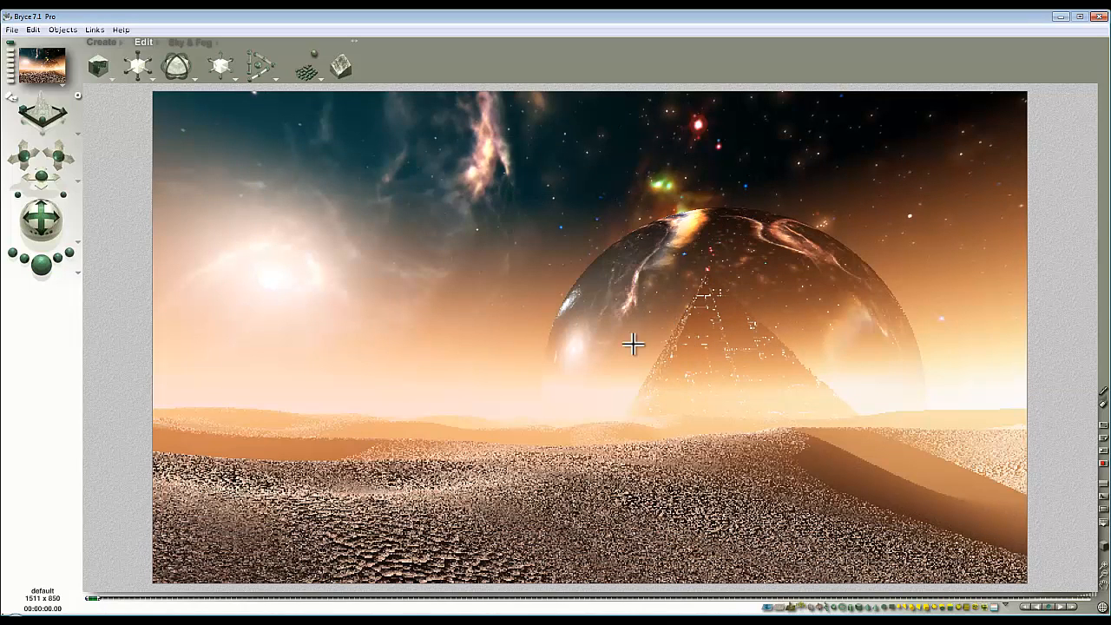
{"action": "key", "text": "Escape"}
{"action": "left_click", "coordinate": [738, 344], "text": "ctrl"}
{"action": "left_click", "coordinate": [750, 350]}
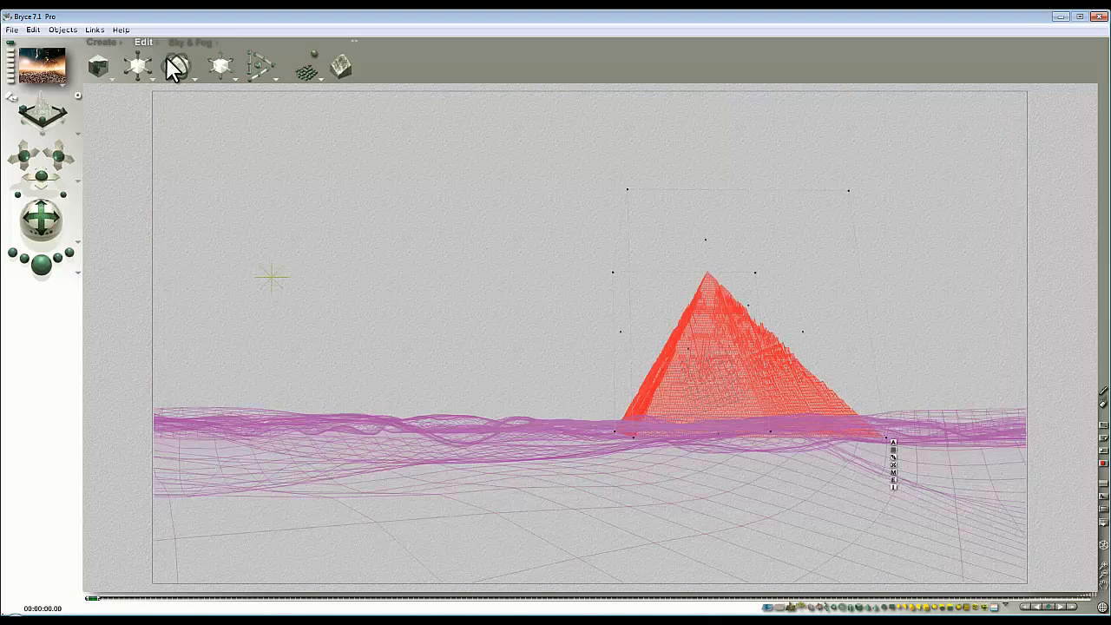
{"action": "left_click_drag", "start_coordinate": [174, 68], "coordinate": [5, 258]}
Step: Render to check the rotated pyramid behind the lens plane, then show the Sky & Fog presets
{"action": "key", "text": "ctrl+r"}
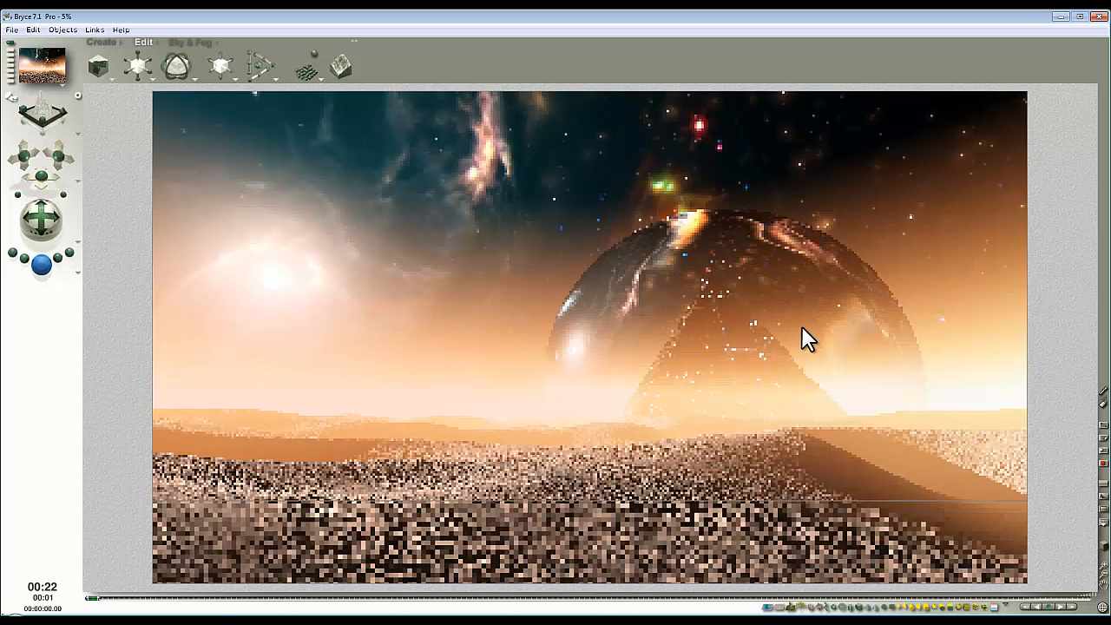
{"action": "key", "text": "Escape"}
{"action": "key", "text": "Escape"}
{"action": "left_click", "coordinate": [817, 308]}
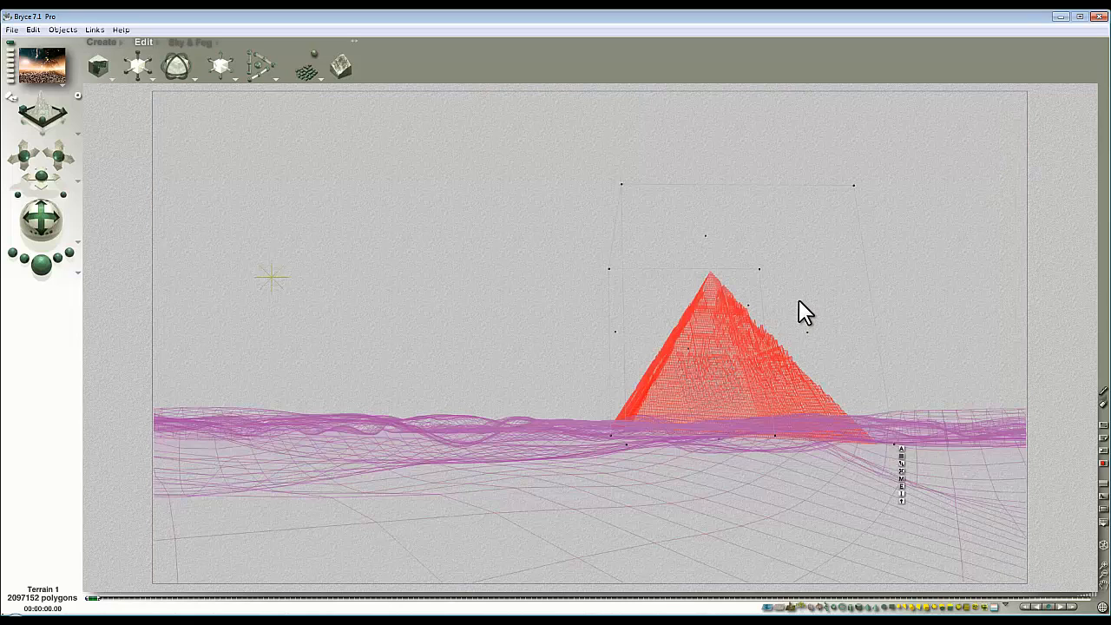
{"action": "left_click_drag", "start_coordinate": [718, 386], "coordinate": [739, 405]}
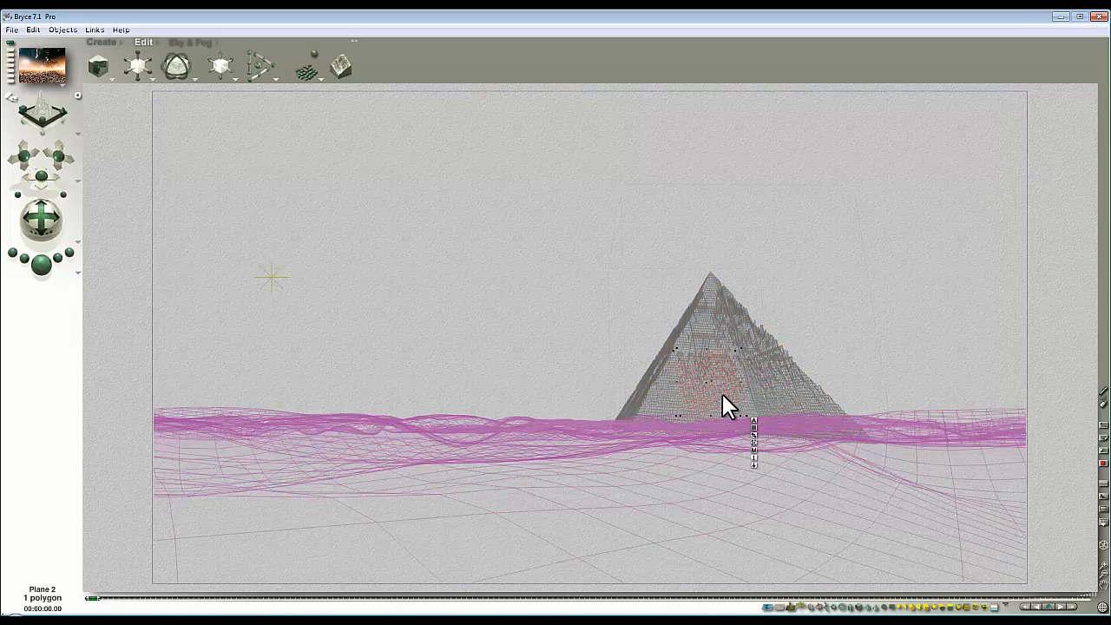
{"action": "left_click", "coordinate": [35, 265]}
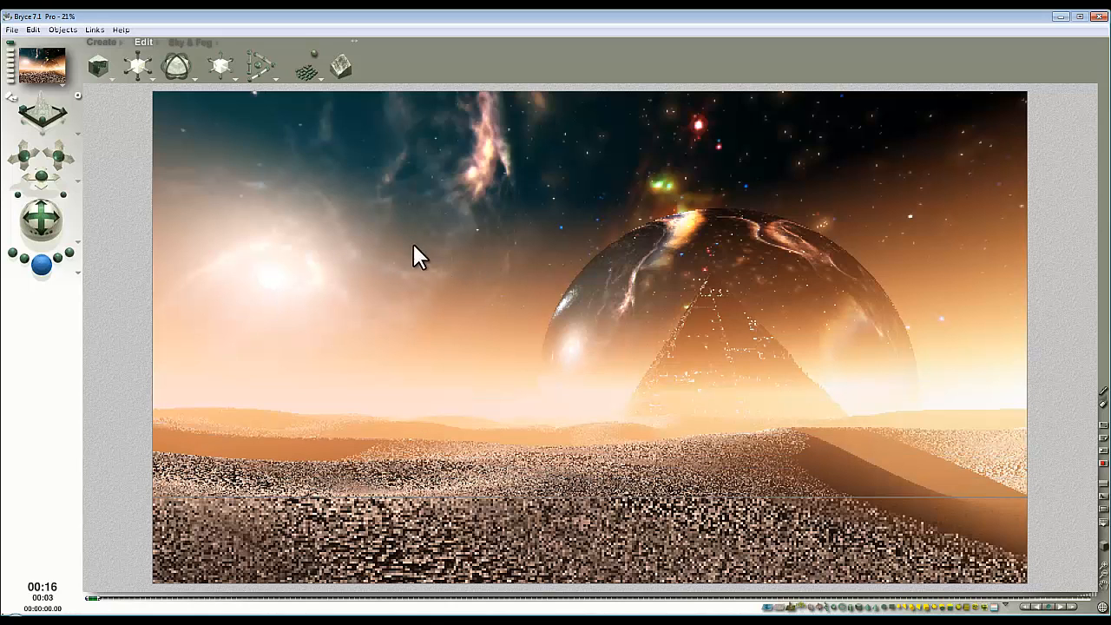
{"action": "left_click", "coordinate": [486, 251]}
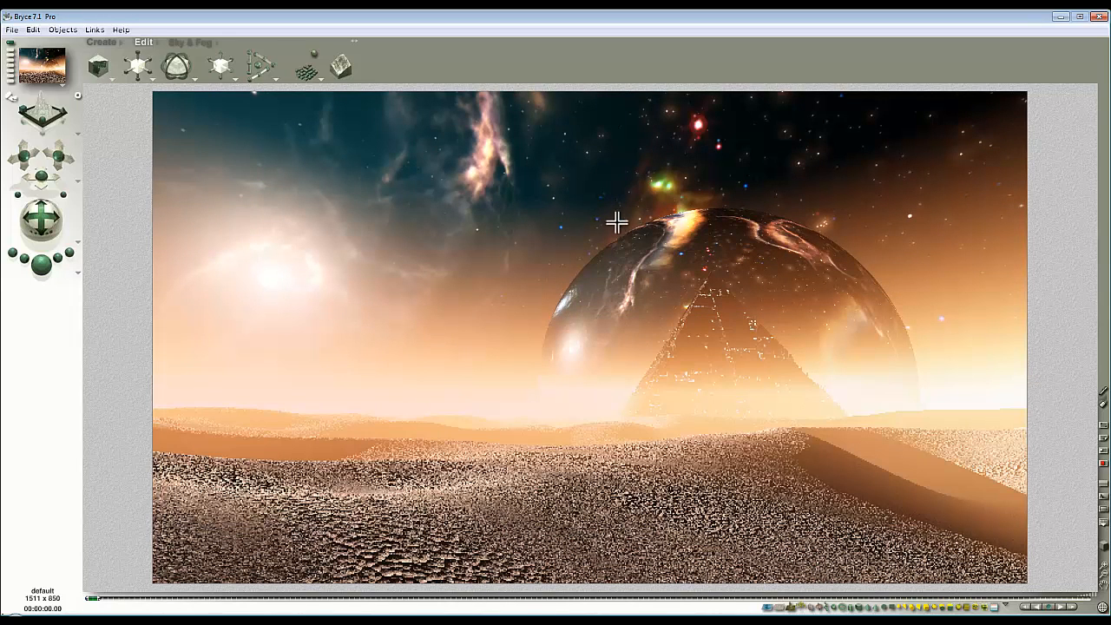
{"action": "left_click", "coordinate": [190, 42]}
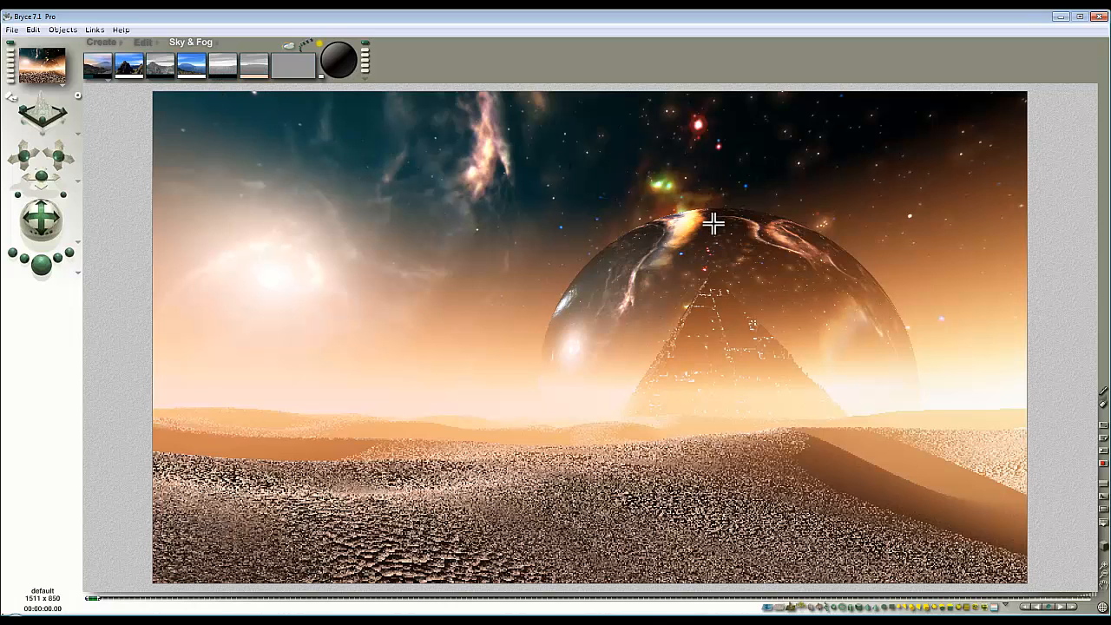
{"action": "left_click", "coordinate": [782, 362]}
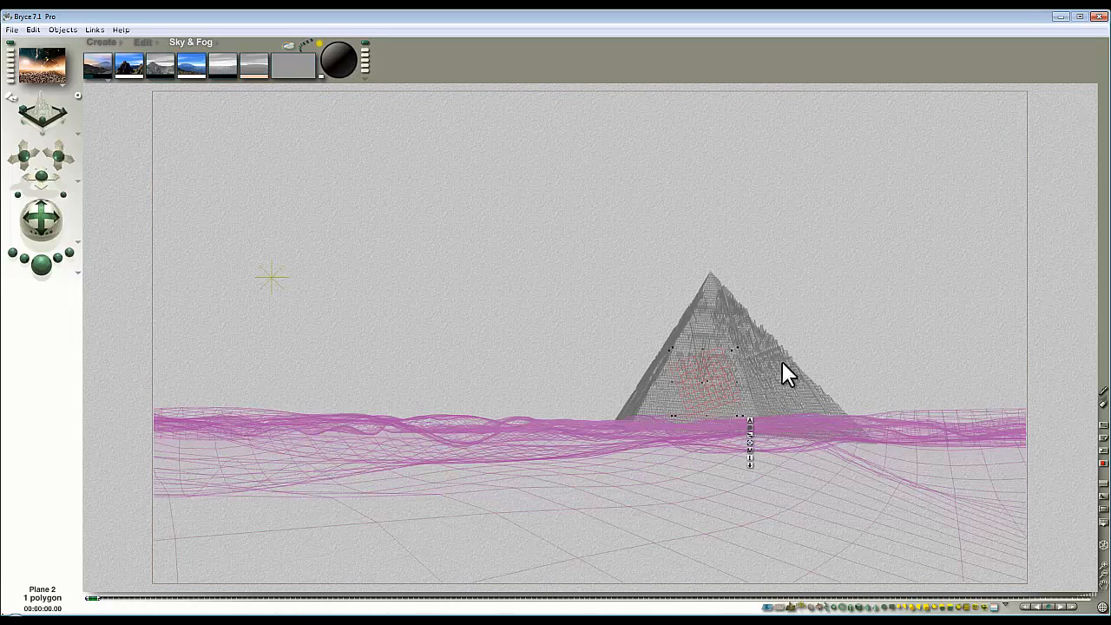
{"action": "left_click", "coordinate": [749, 421]}
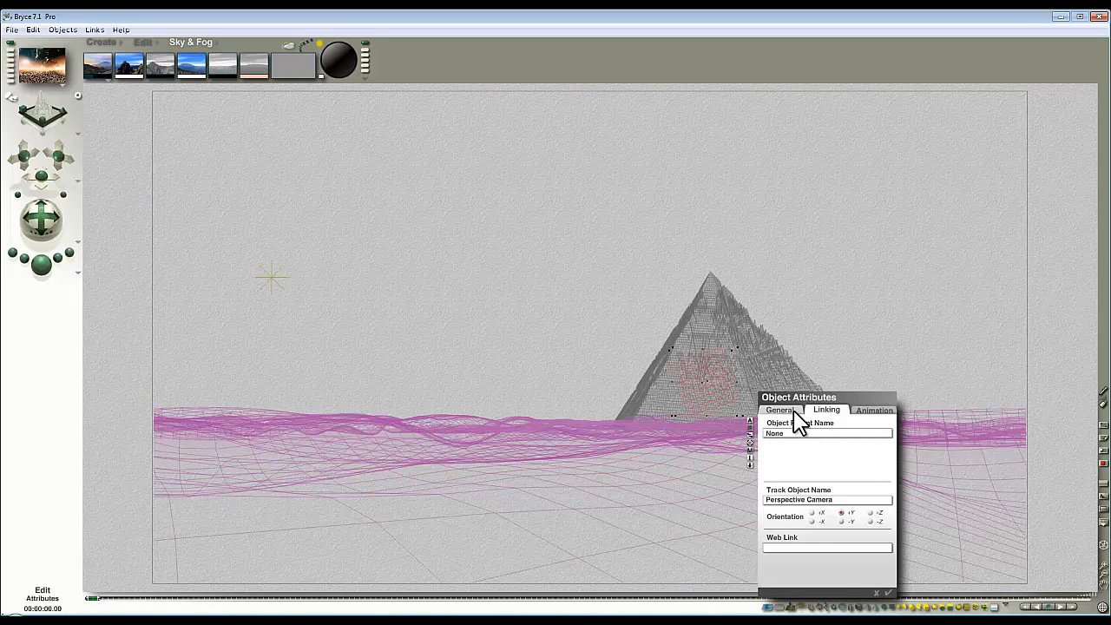
{"action": "left_click", "coordinate": [792, 411]}
{"action": "left_click", "coordinate": [887, 593]}
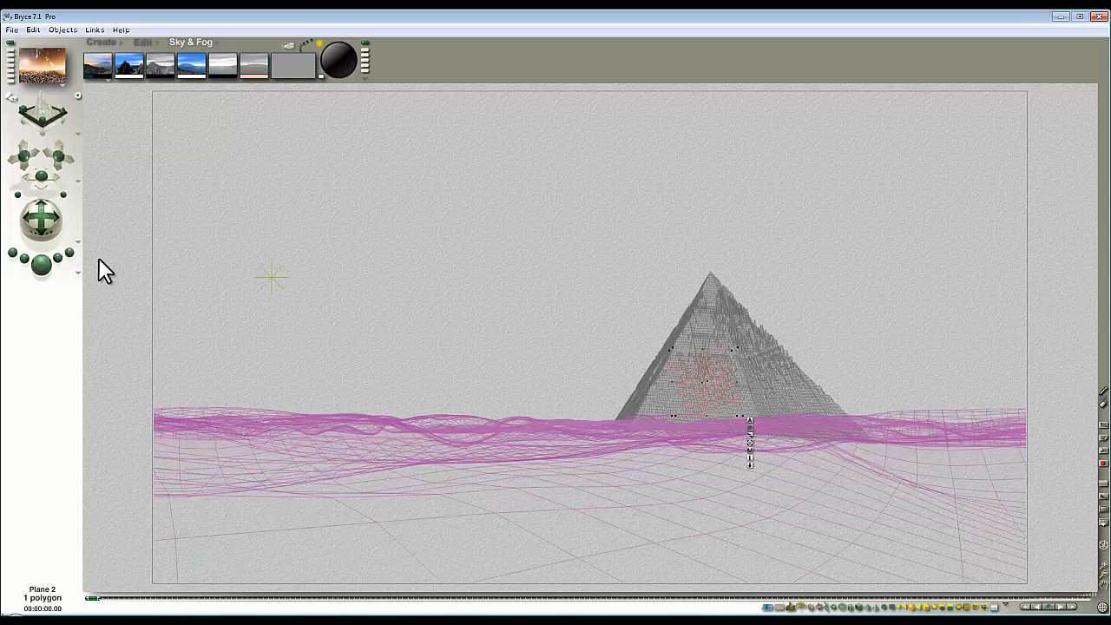
{"action": "left_click", "coordinate": [41, 263]}
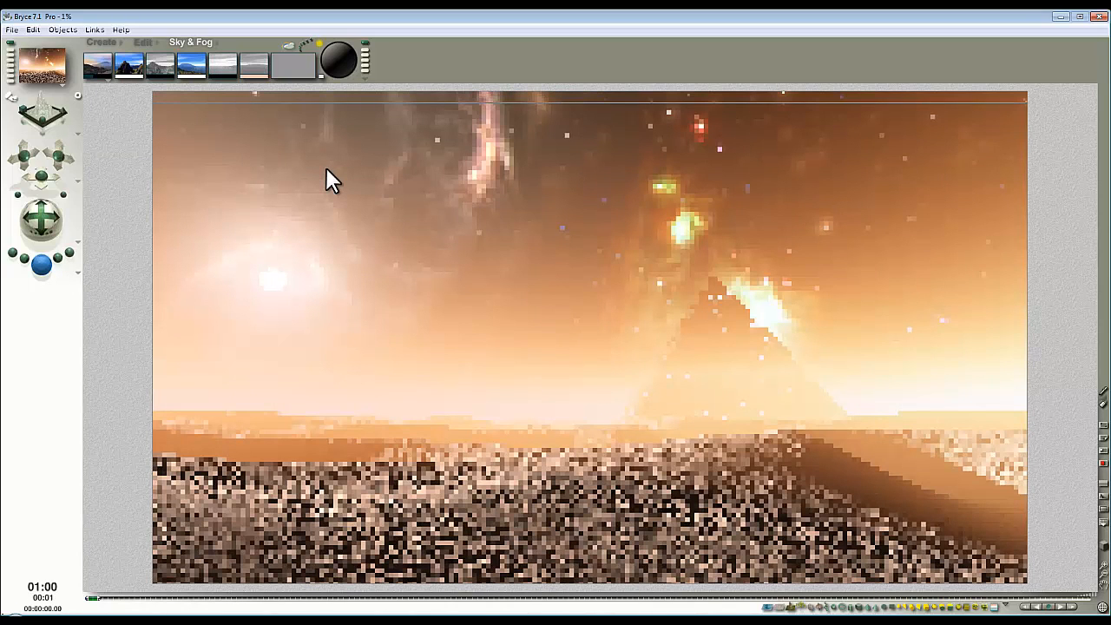
{"action": "left_click", "coordinate": [218, 77]}
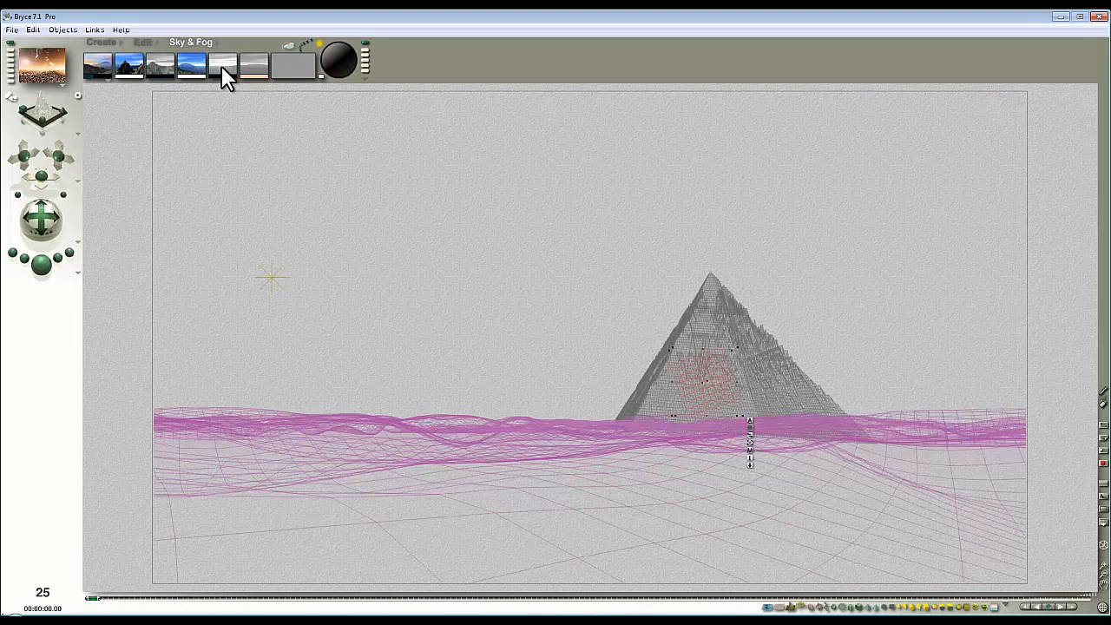
Step: In Sky Lab's Cloud Cover, keep Cumulus on and switch Stratus off, then render to check the sky
{"action": "left_click", "coordinate": [287, 45]}
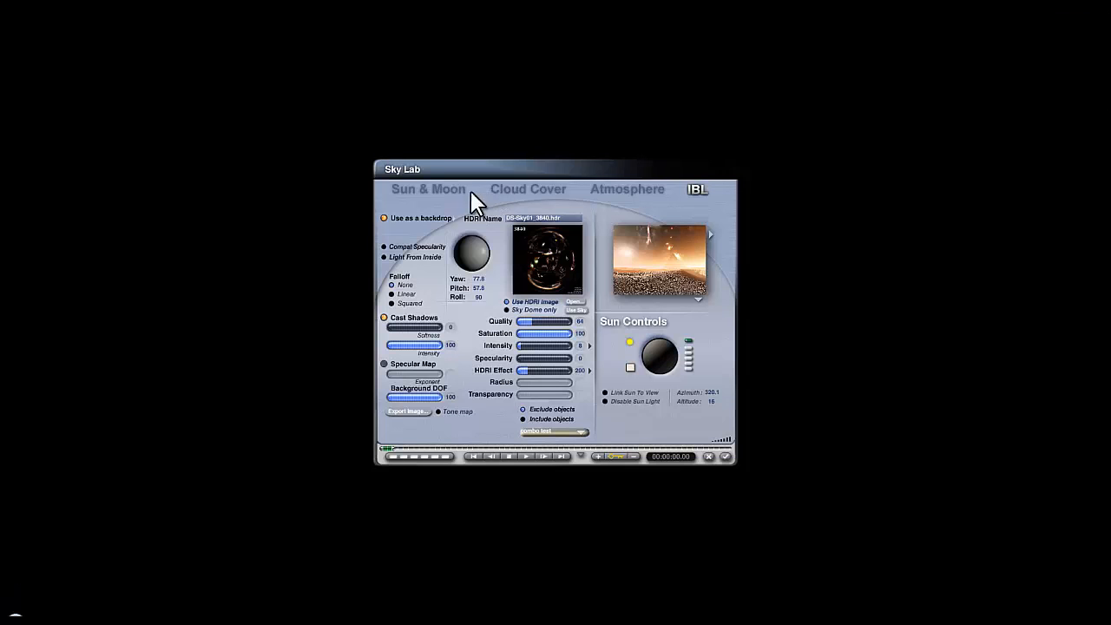
{"action": "left_click", "coordinate": [527, 191]}
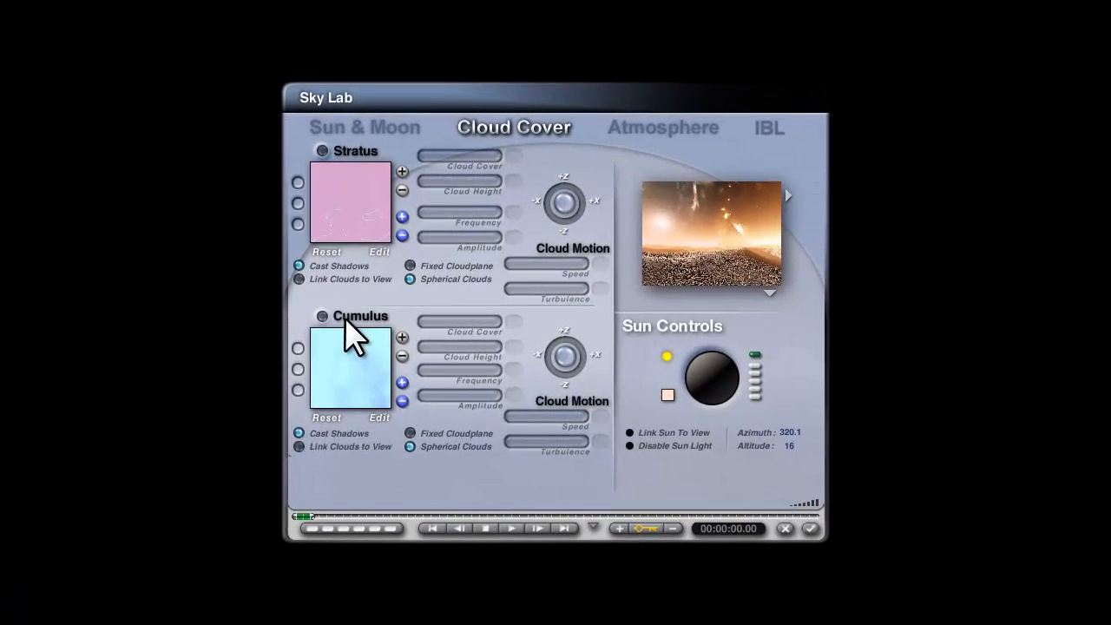
{"action": "left_click", "coordinate": [322, 316]}
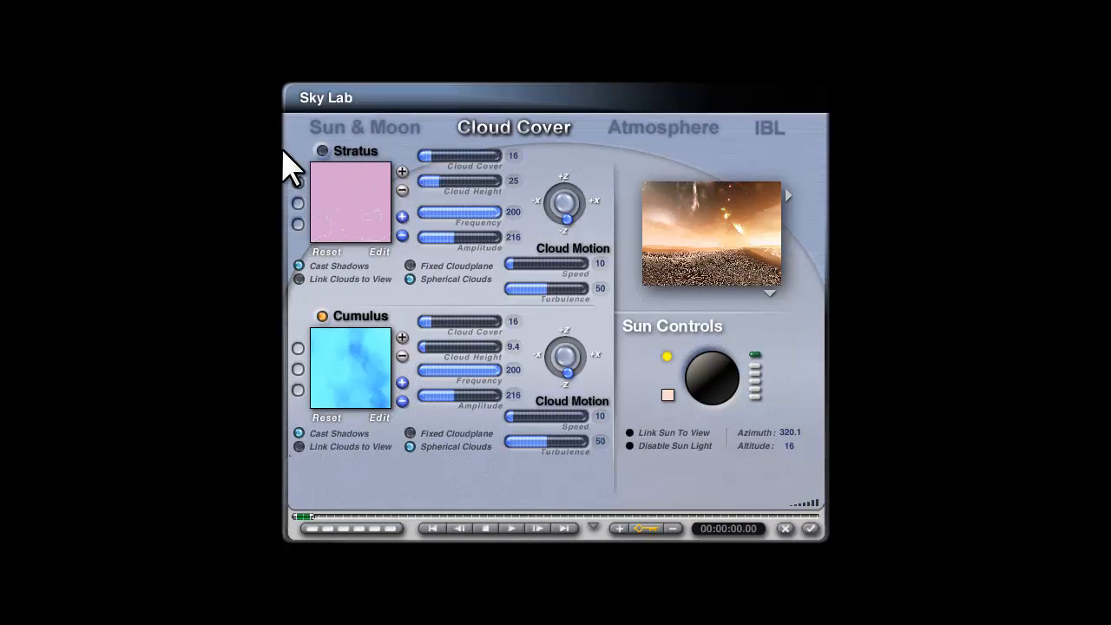
{"action": "left_click", "coordinate": [322, 150]}
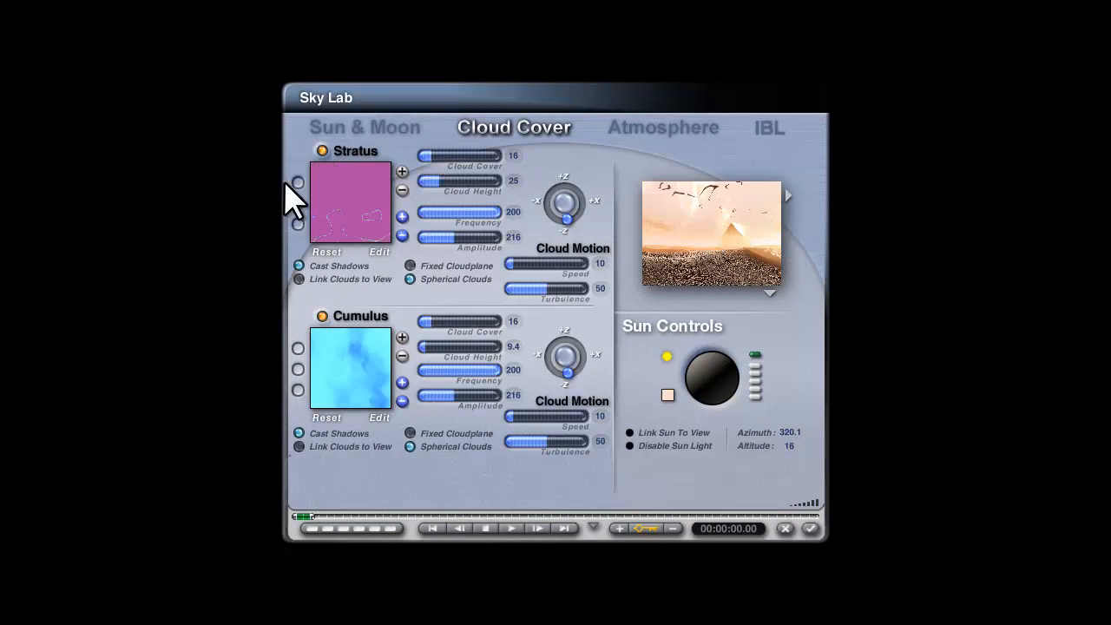
{"action": "left_click", "coordinate": [322, 150]}
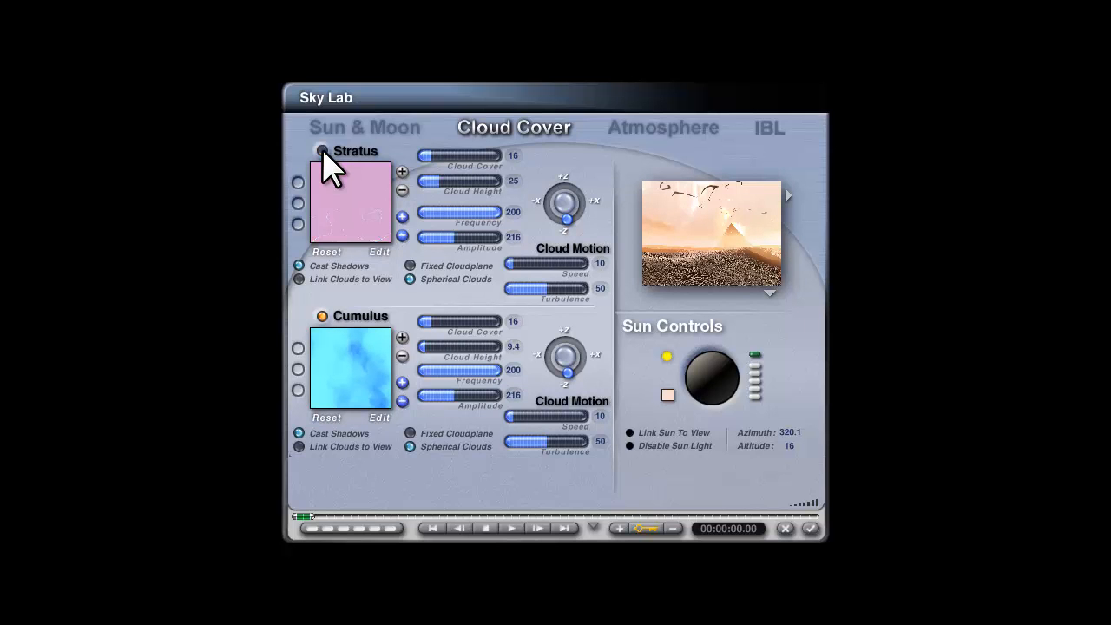
{"action": "left_click", "coordinate": [806, 528]}
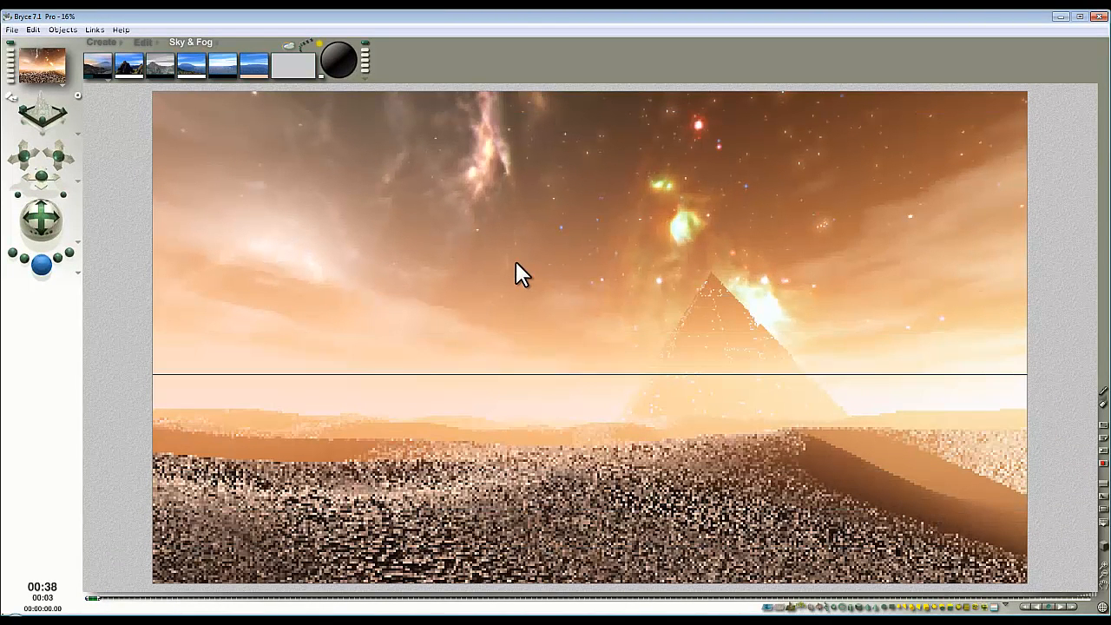
{"action": "left_click", "coordinate": [541, 372]}
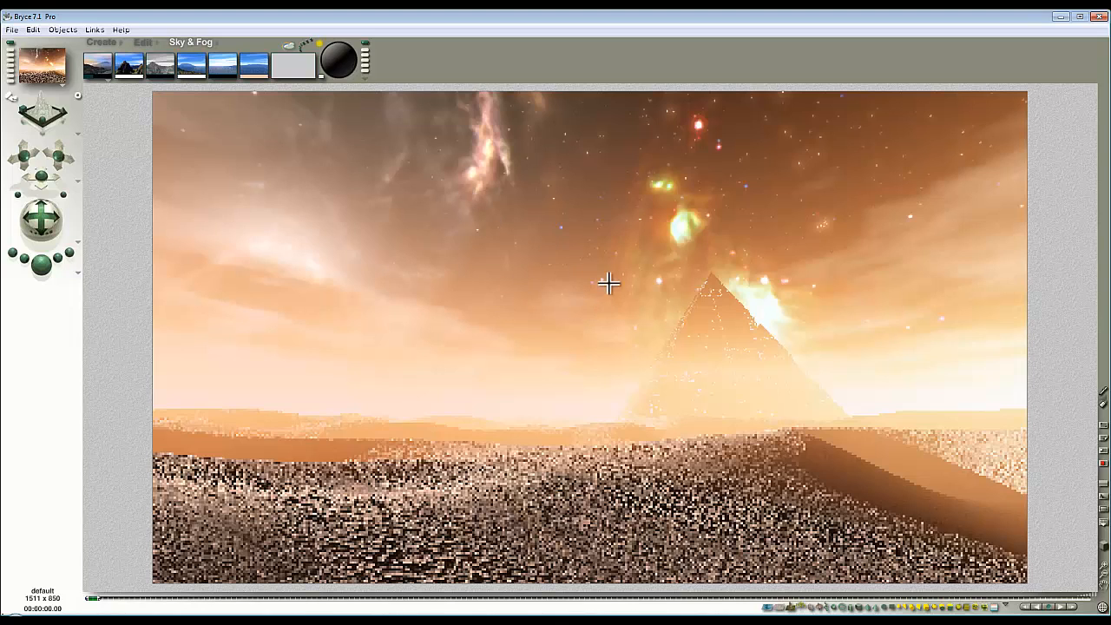
{"action": "left_click", "coordinate": [752, 390]}
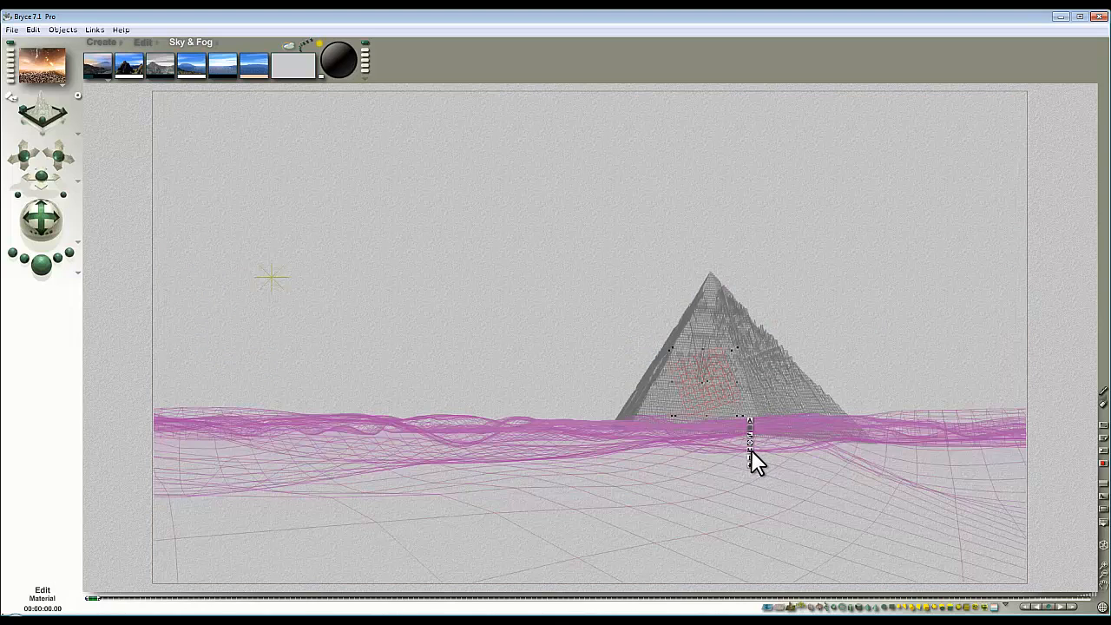
Step: Check Plane 2's Object Attributes and render the scene
{"action": "left_click", "coordinate": [749, 420]}
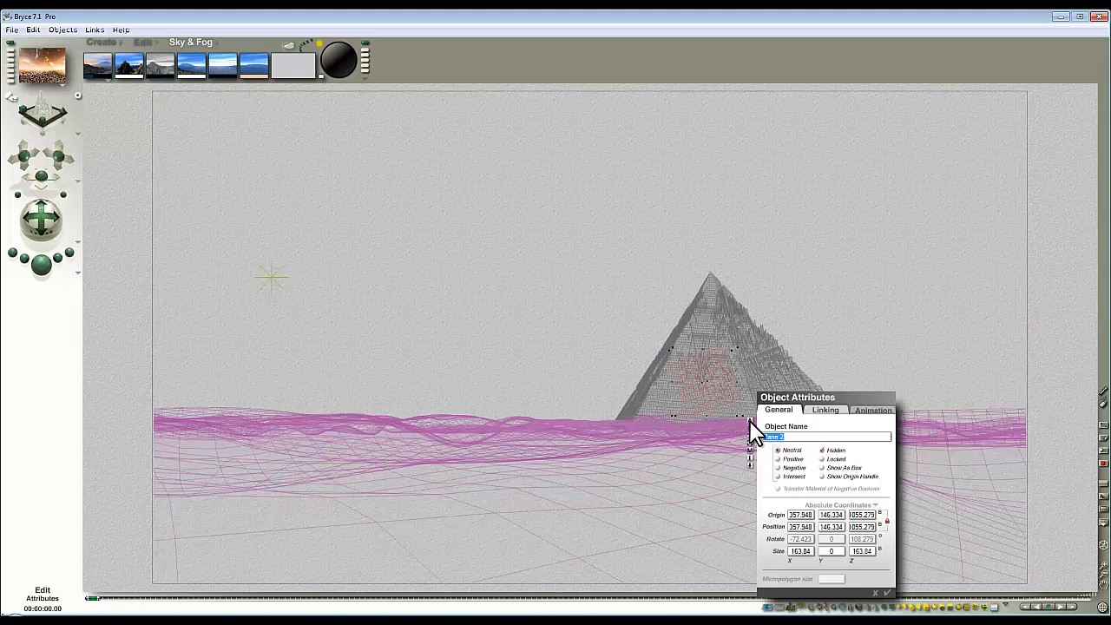
{"action": "left_click", "coordinate": [887, 593]}
{"action": "left_click", "coordinate": [50, 264]}
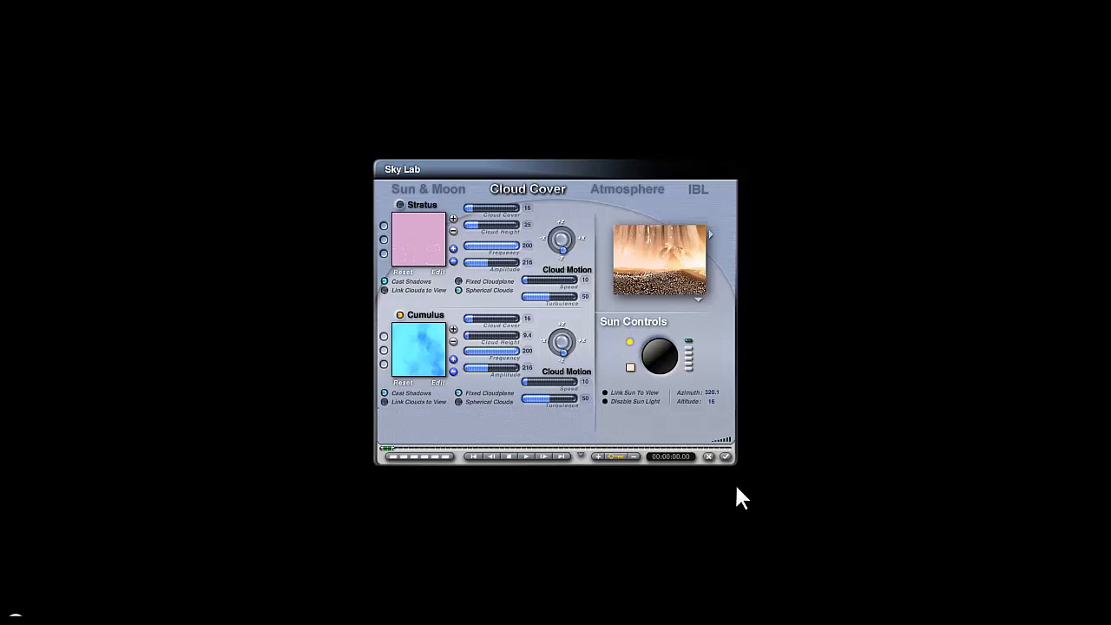
Step: Accept the cloud changes, render the streaky clouds, then reopen Sky Lab
{"action": "left_click", "coordinate": [725, 457]}
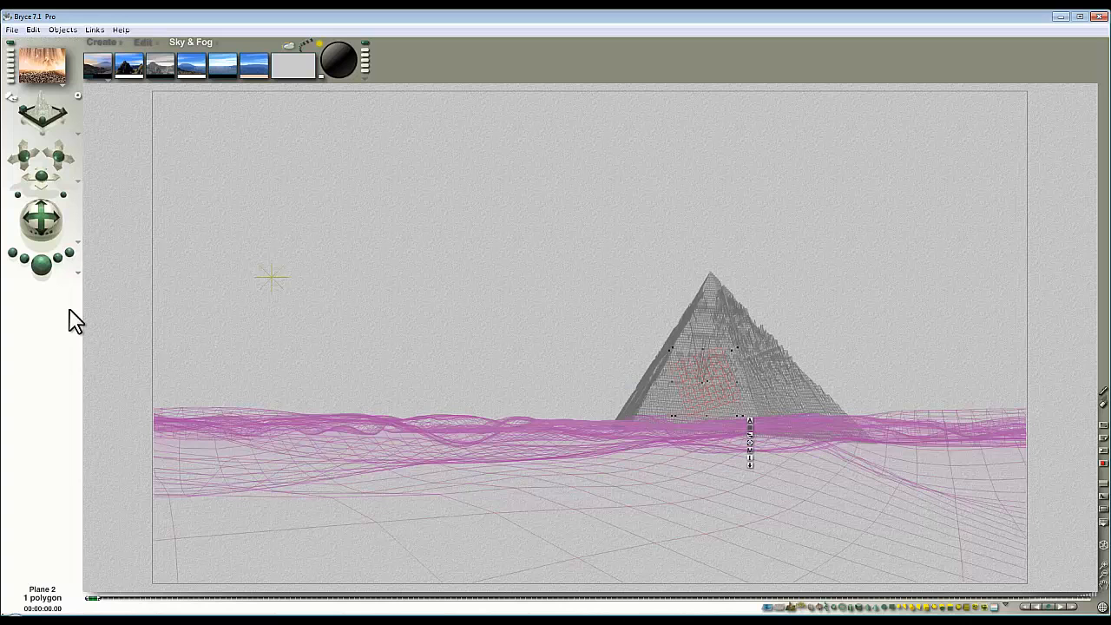
{"action": "left_click", "coordinate": [39, 266]}
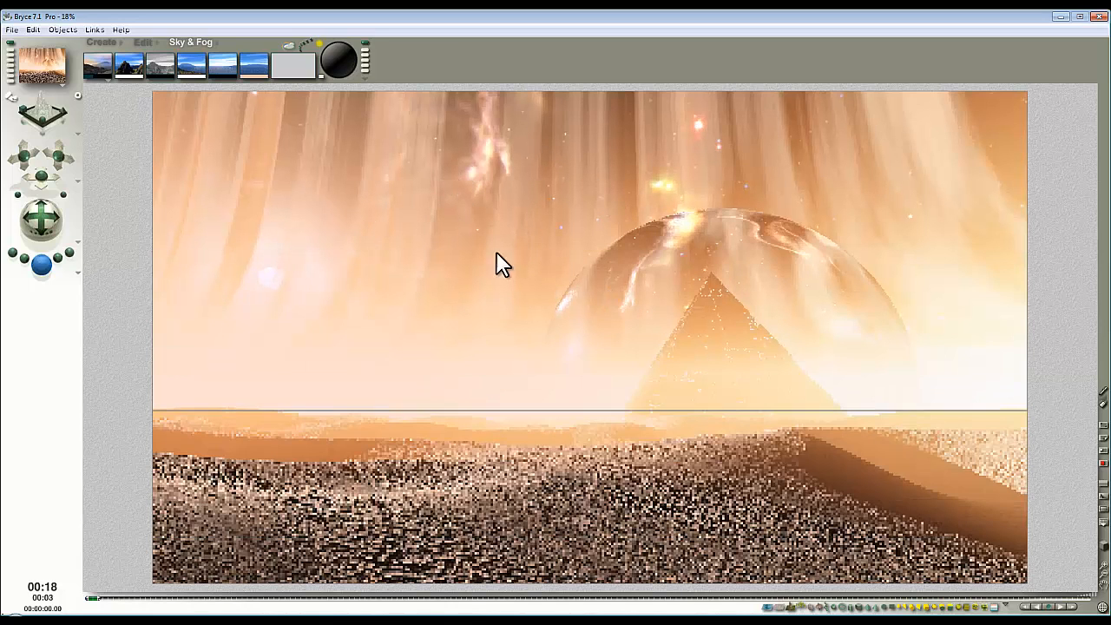
{"action": "left_click", "coordinate": [526, 204]}
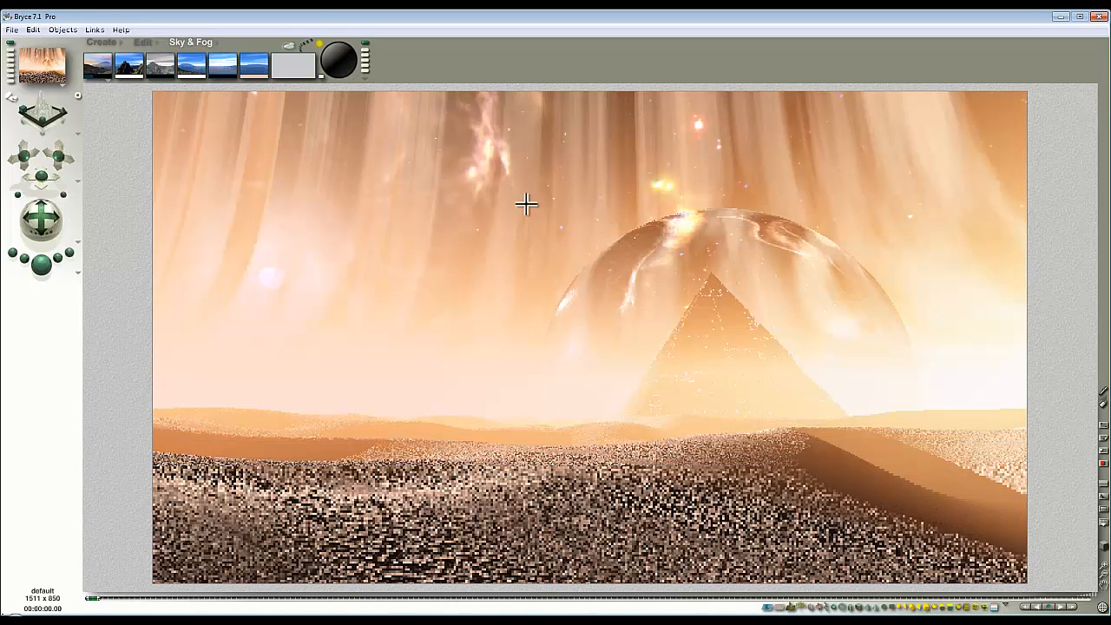
{"action": "left_click", "coordinate": [290, 47]}
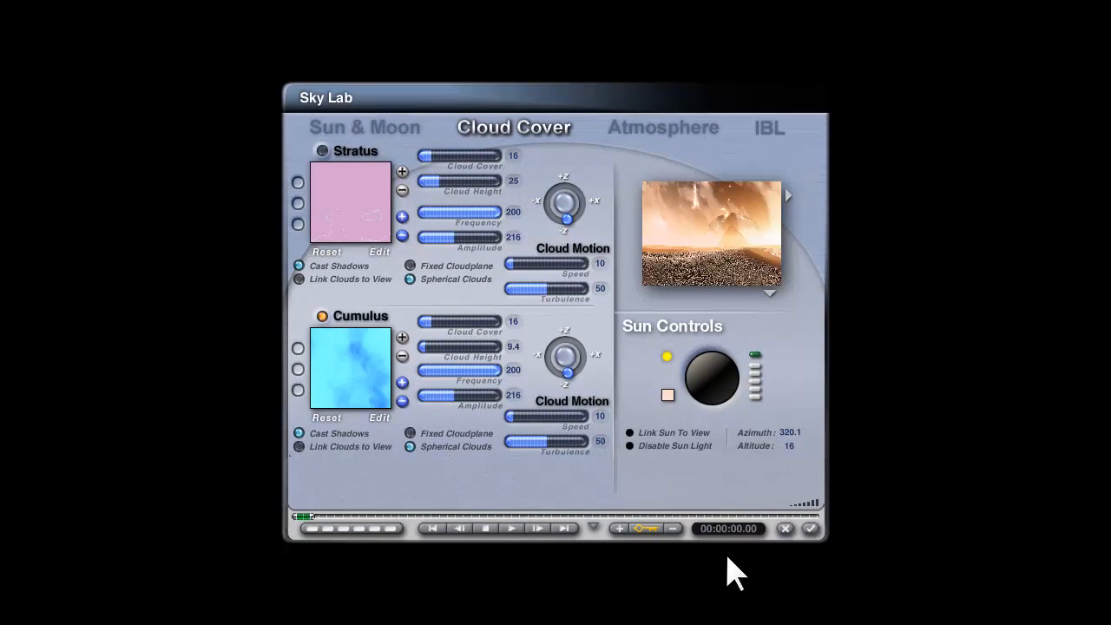
Step: Put the cumulus clouds on a fixed cloud plane and raise their cloud height
{"action": "left_click", "coordinate": [413, 435]}
{"action": "left_click", "coordinate": [810, 529]}
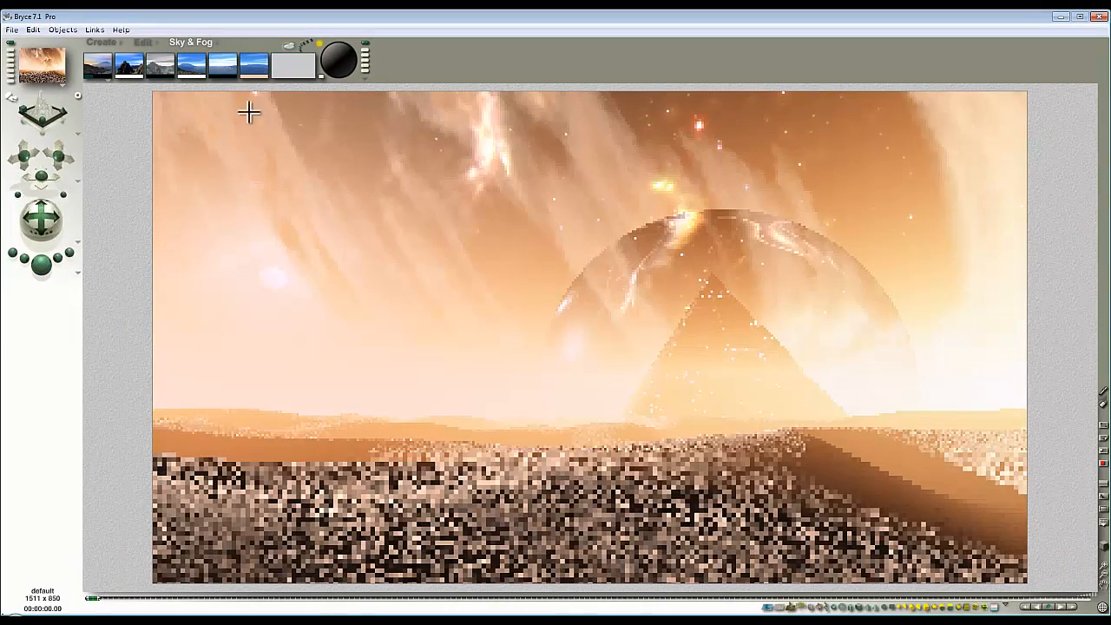
{"action": "left_click_drag", "start_coordinate": [211, 67], "coordinate": [222, 66]}
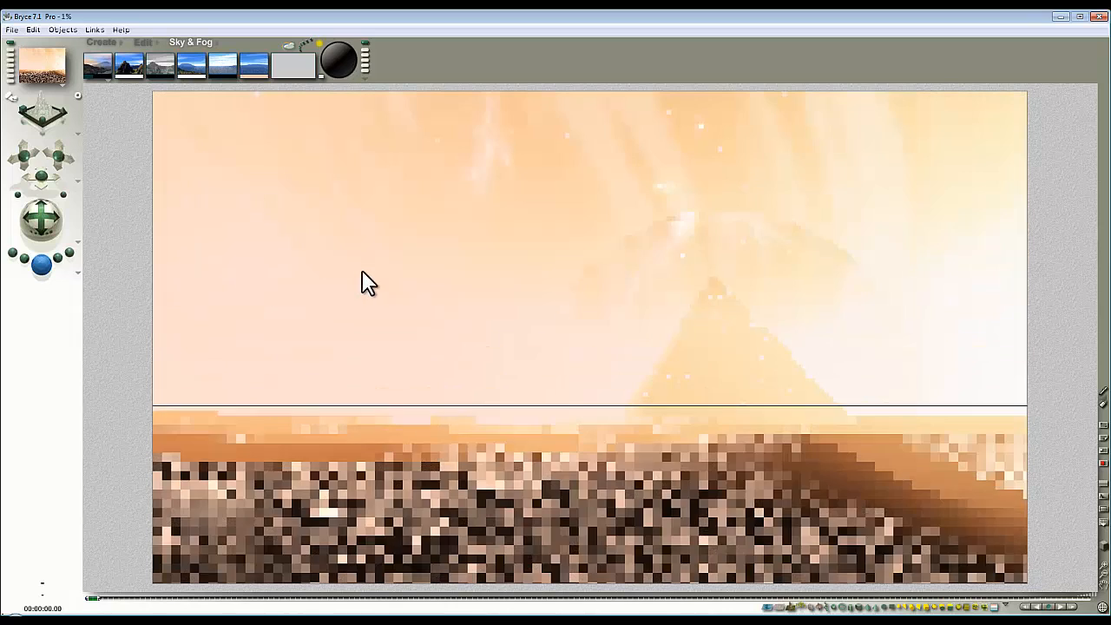
Step: Render the scene and sample an orange from it as the Cumulus Cloud Color
{"action": "left_click", "coordinate": [409, 273]}
{"action": "key", "text": "Escape"}
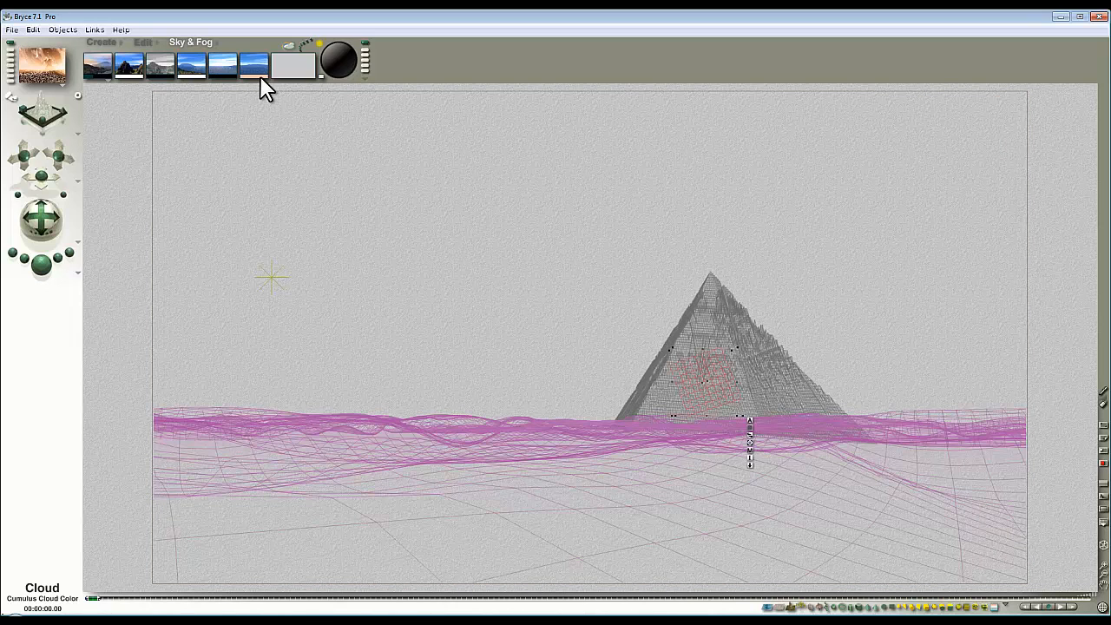
{"action": "left_click", "coordinate": [77, 279]}
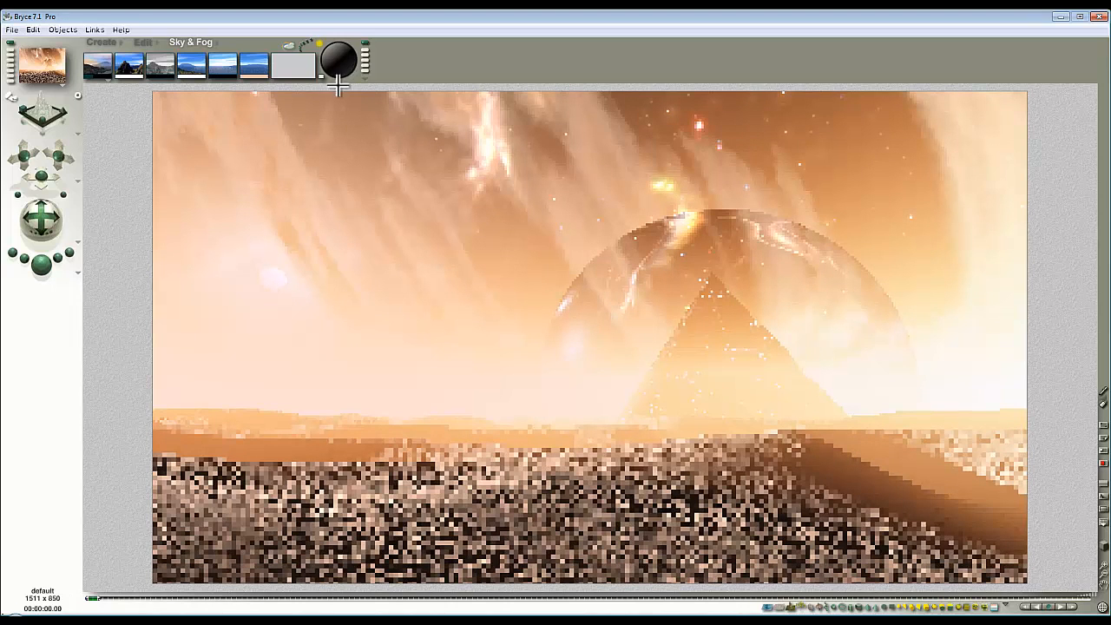
{"action": "left_click_drag", "start_coordinate": [261, 76], "coordinate": [708, 122]}
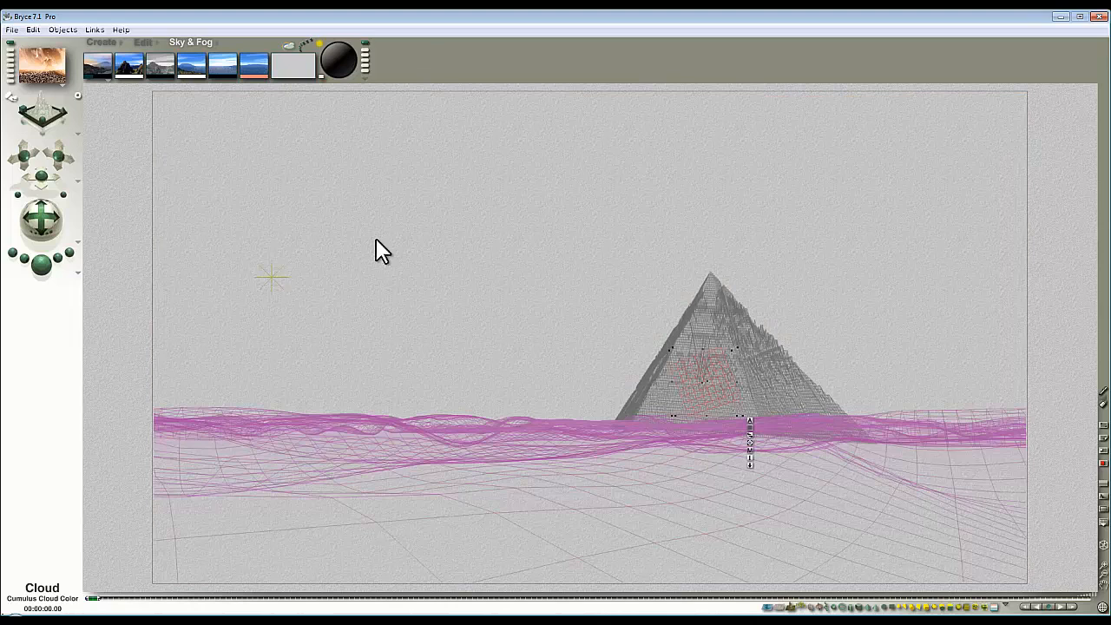
Step: Darken the cumulus cloud colour to HLS lightness 120 (hue 6, saturation 251) and re-render
{"action": "left_click", "coordinate": [42, 264]}
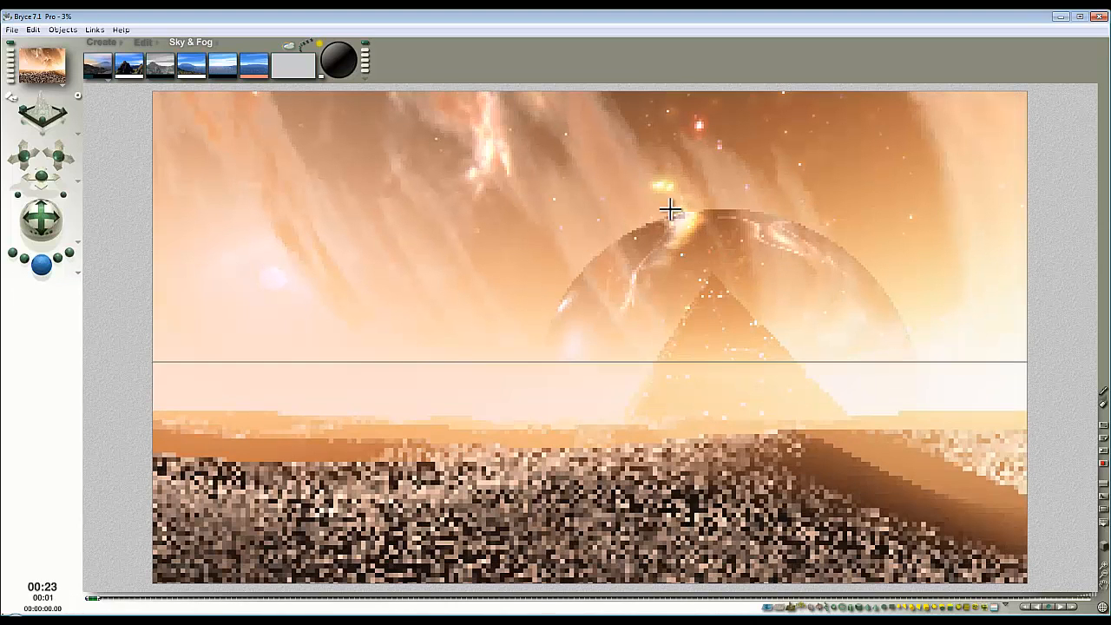
{"action": "left_click", "coordinate": [263, 76]}
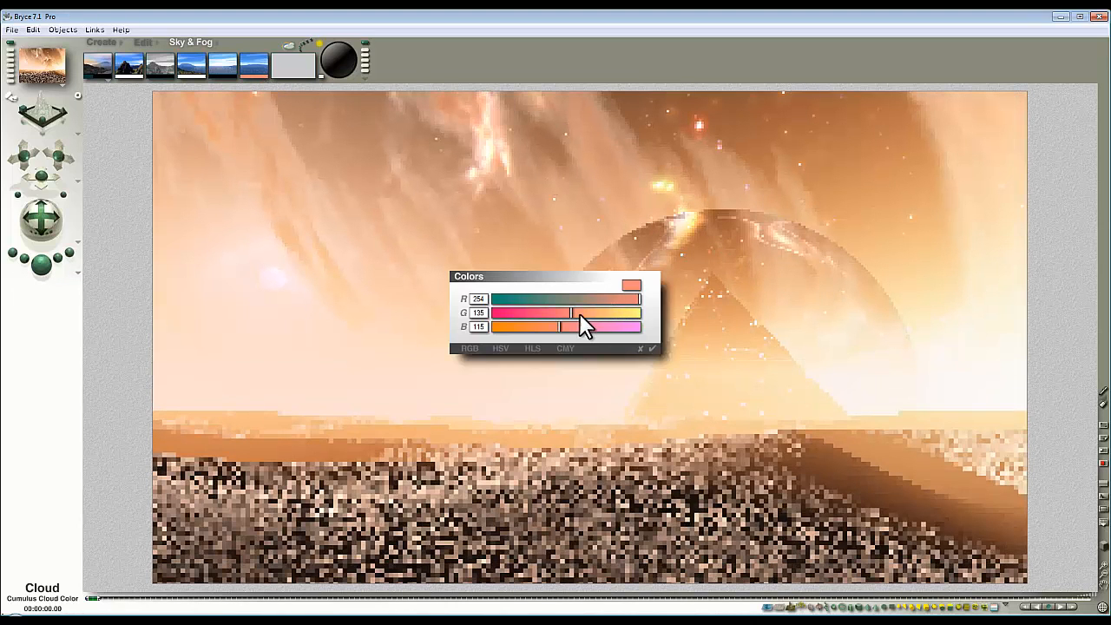
{"action": "left_click", "coordinate": [532, 348]}
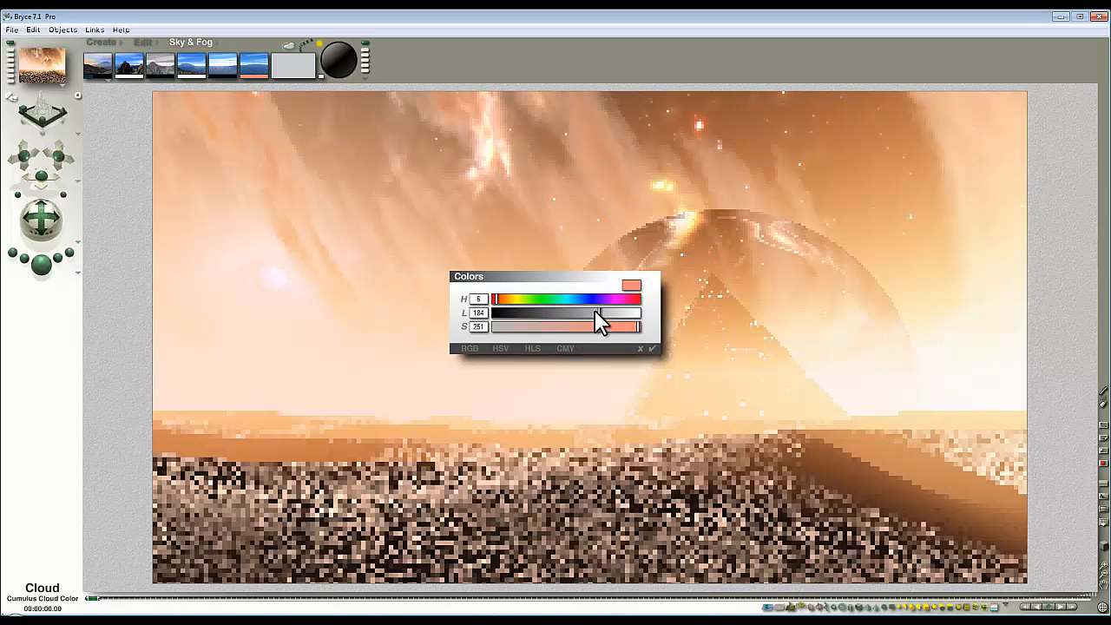
{"action": "left_click_drag", "start_coordinate": [583, 312], "coordinate": [563, 313]}
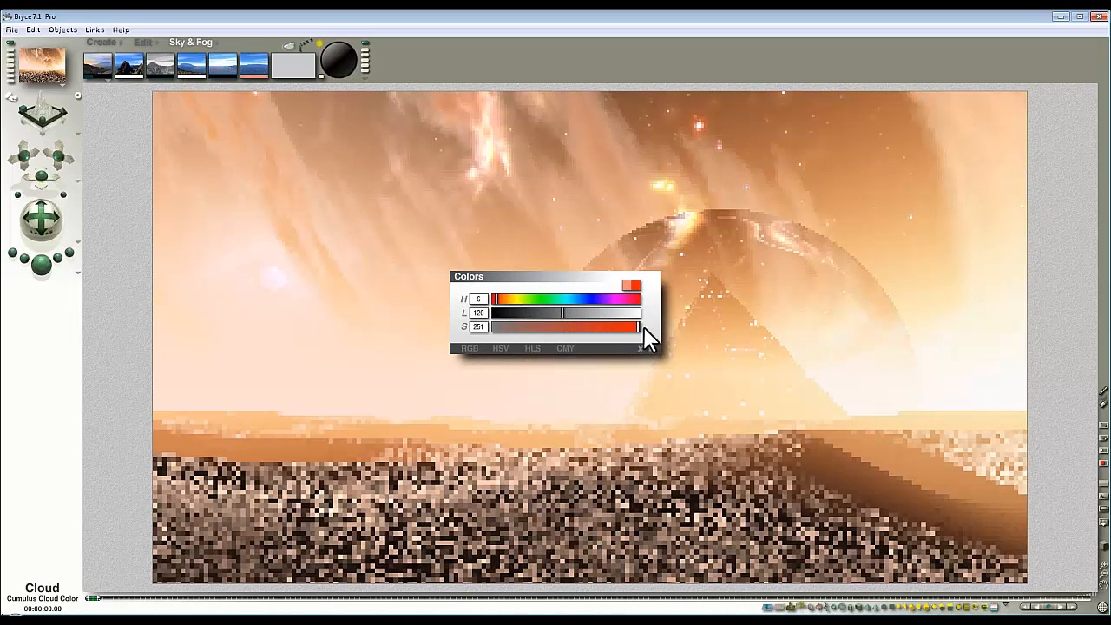
{"action": "left_click", "coordinate": [652, 349]}
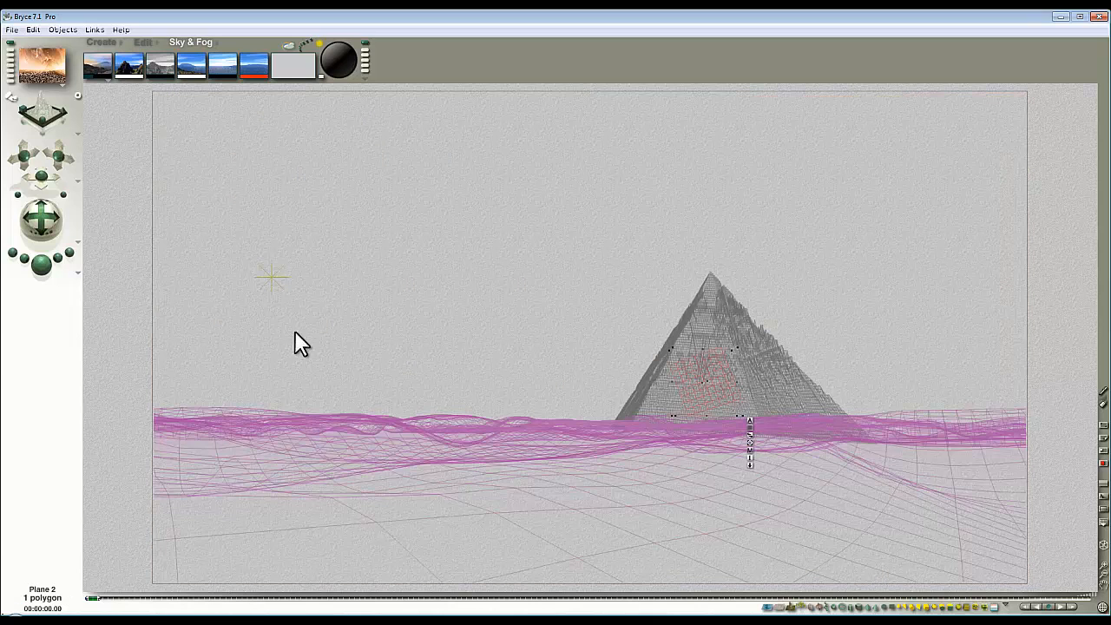
{"action": "left_click", "coordinate": [41, 265]}
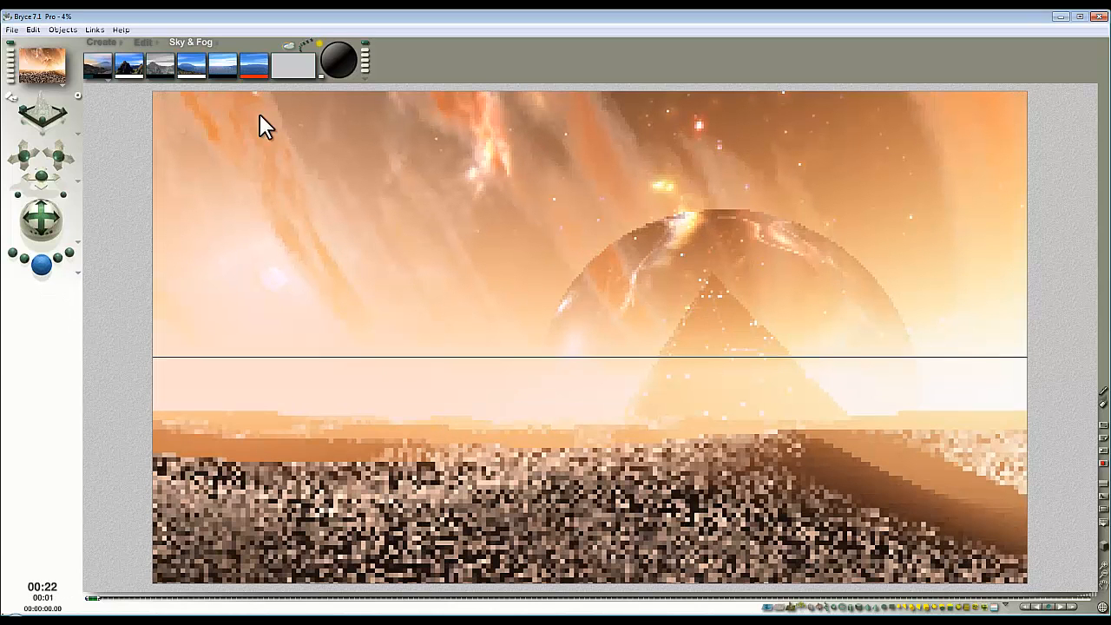
{"action": "left_click", "coordinate": [418, 262]}
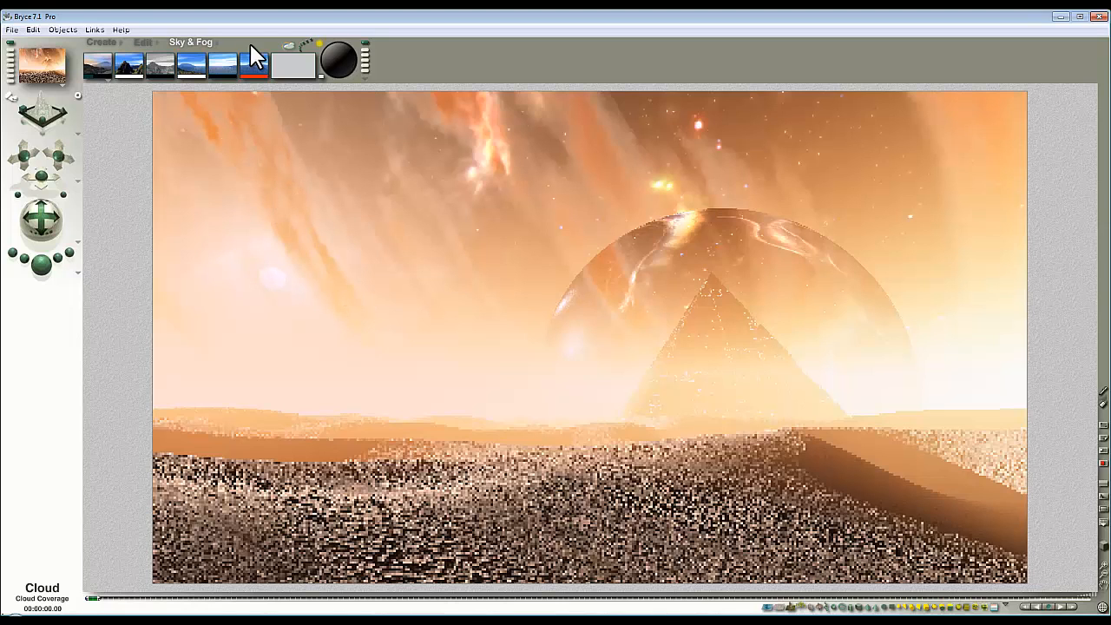
Step: Set the Atmosphere Haze Thickness to 20 in Sky Lab and start a new render
{"action": "left_click", "coordinate": [294, 57]}
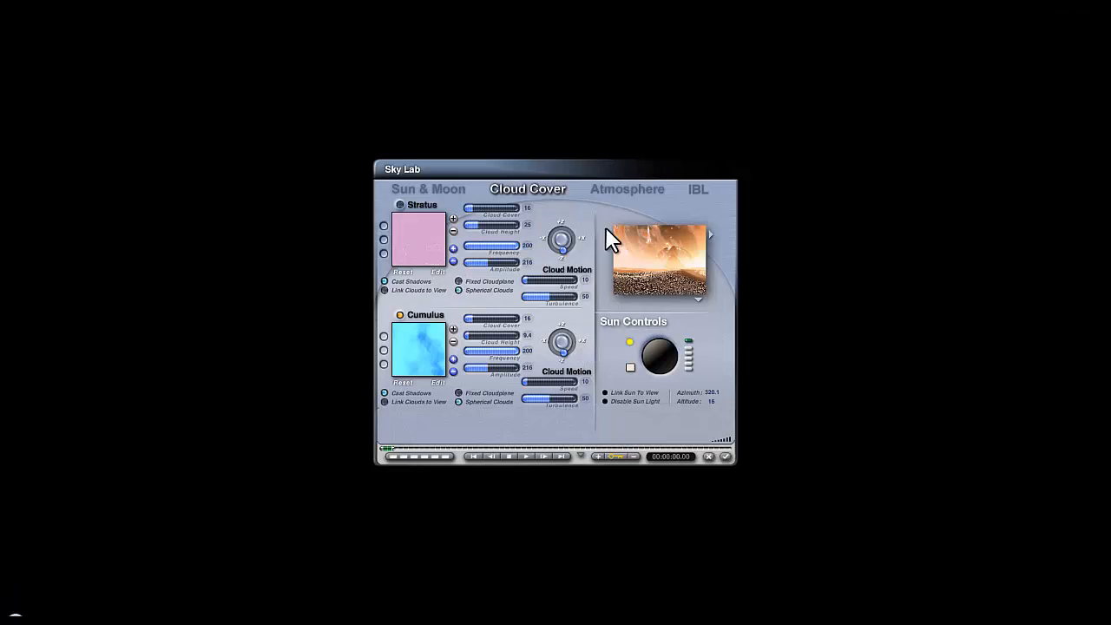
{"action": "left_click", "coordinate": [647, 191]}
{"action": "left_click", "coordinate": [478, 336]}
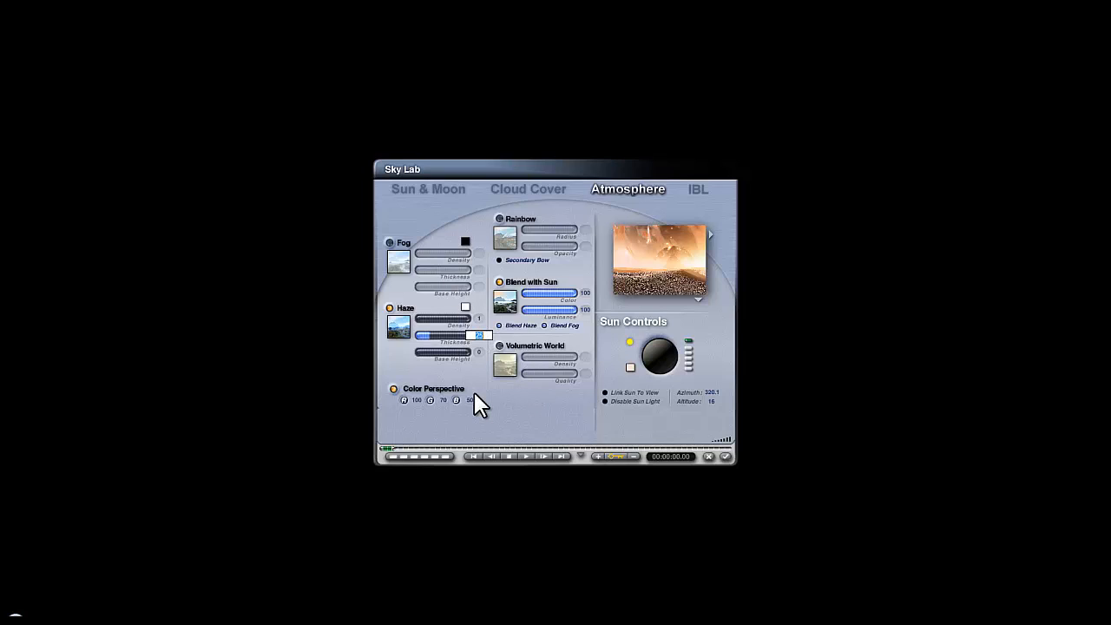
{"action": "type", "text": "20"}
{"action": "key", "text": "Return"}
{"action": "left_click", "coordinate": [726, 456]}
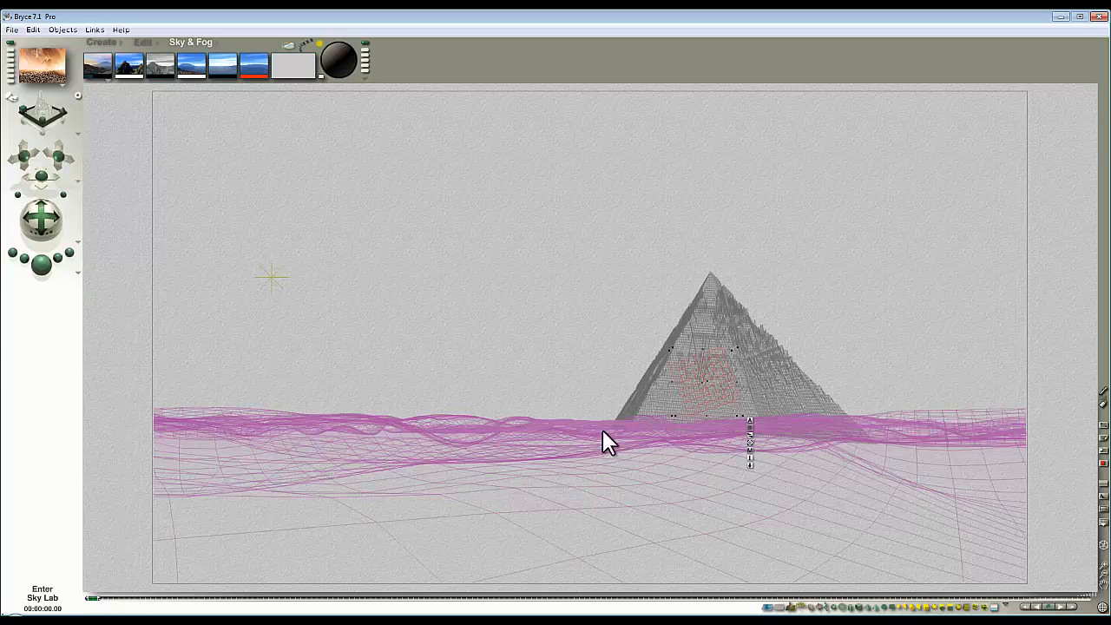
{"action": "key", "text": "ctrl+r"}
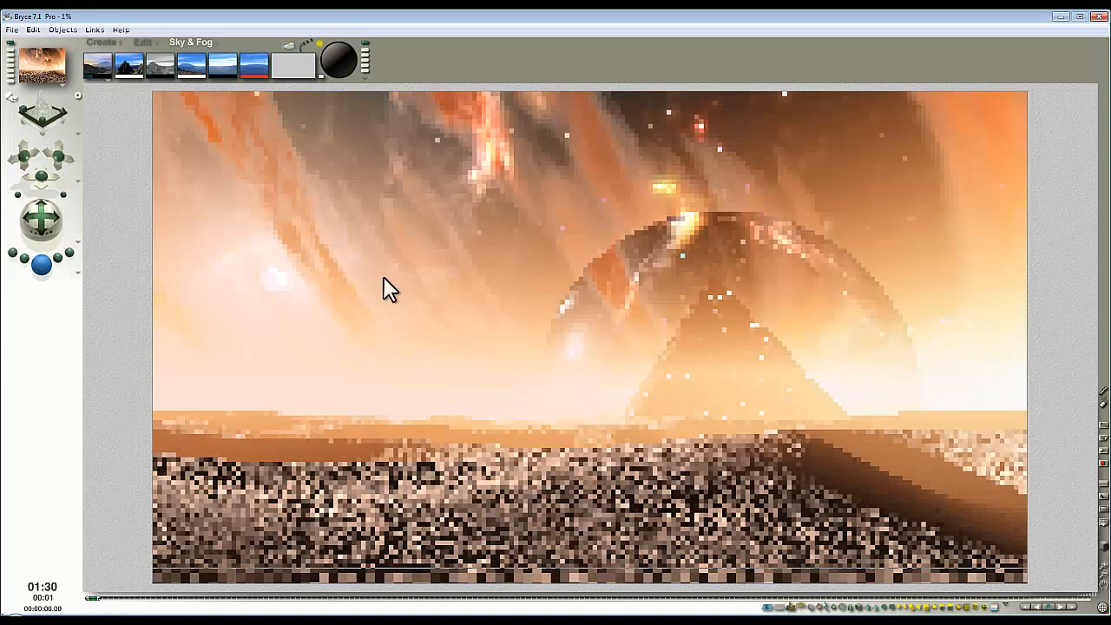